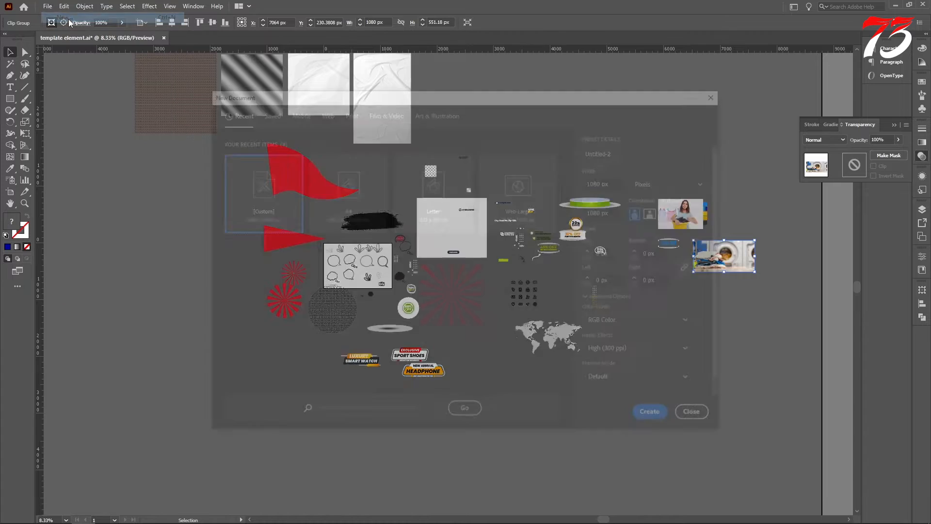
# Create a new 1080 × 1080 px RGB document and add a 50 × 50 px square to it
pyautogui.click(658, 418)
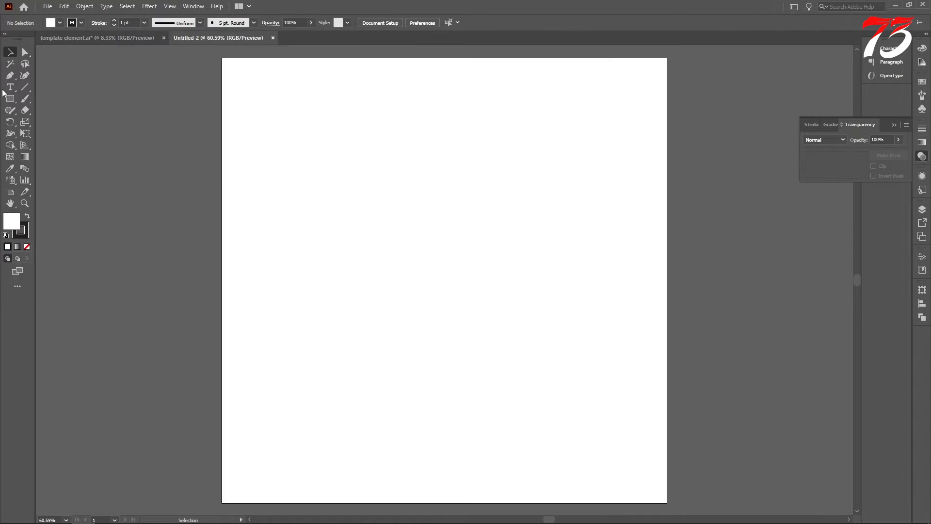
pyautogui.click(396, 87)
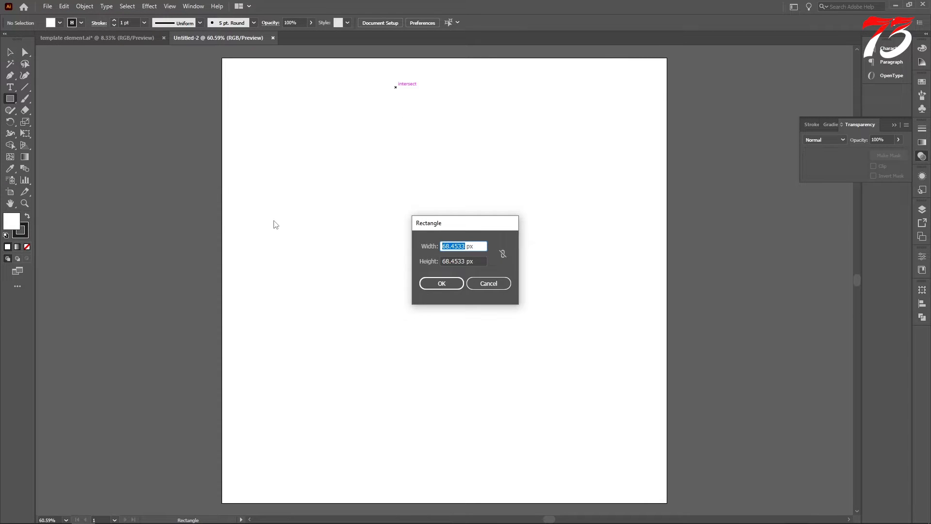
pyautogui.press('Tab')
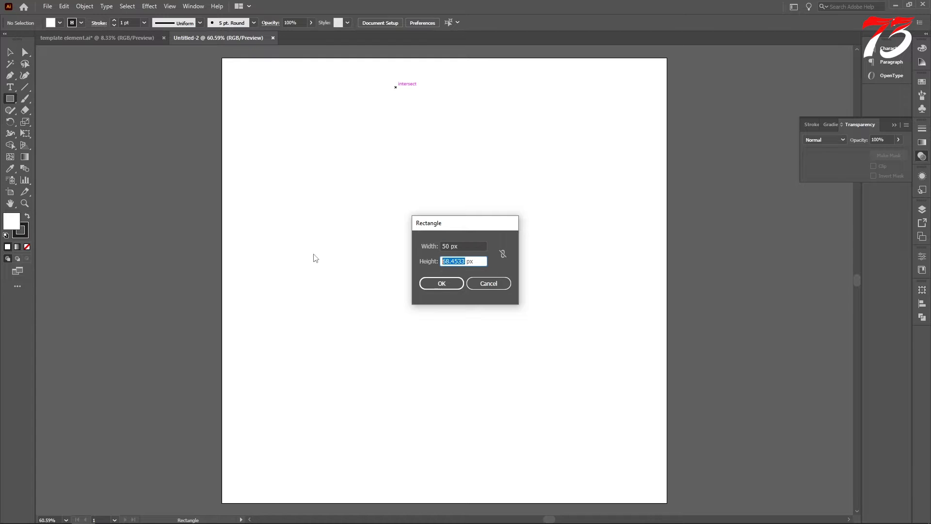
pyautogui.press('Return')
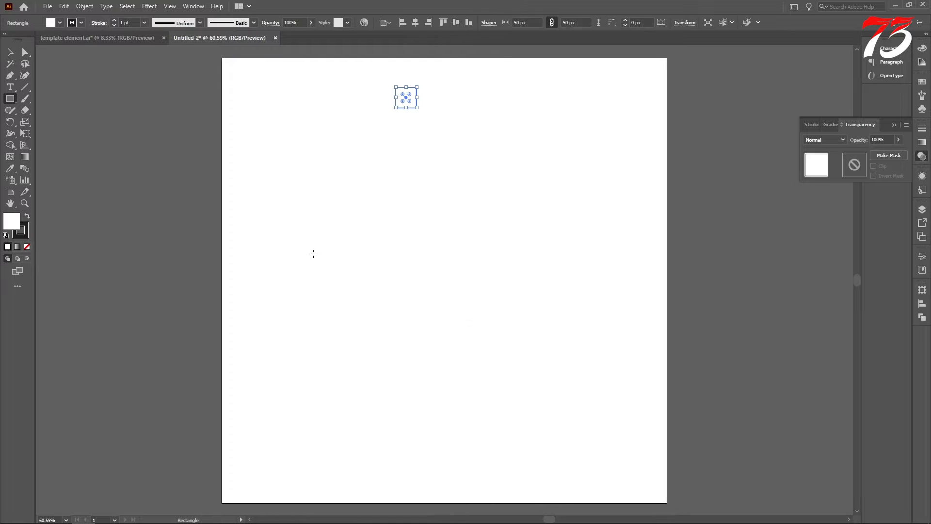
# Fill the square with red and remove its stroke
pyautogui.click(60, 22)
pyautogui.click(34, 39)
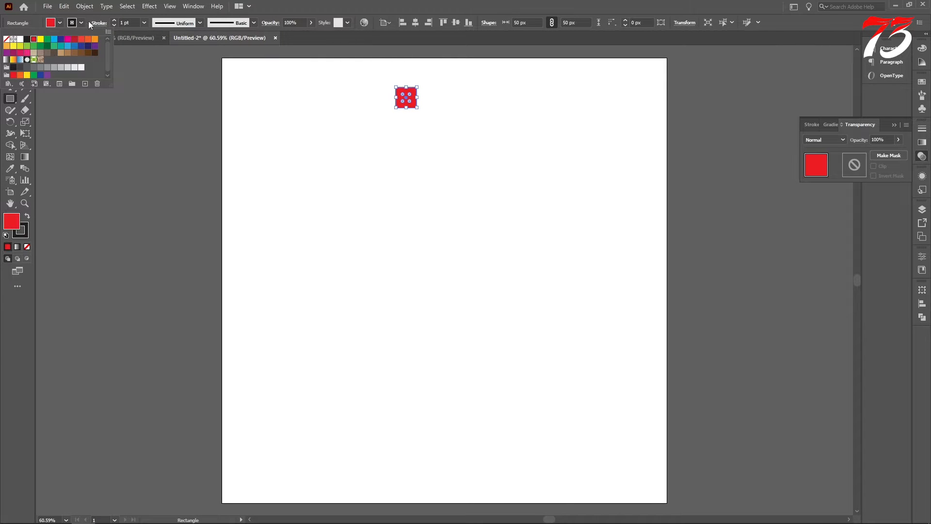
pyautogui.click(81, 22)
pyautogui.click(6, 39)
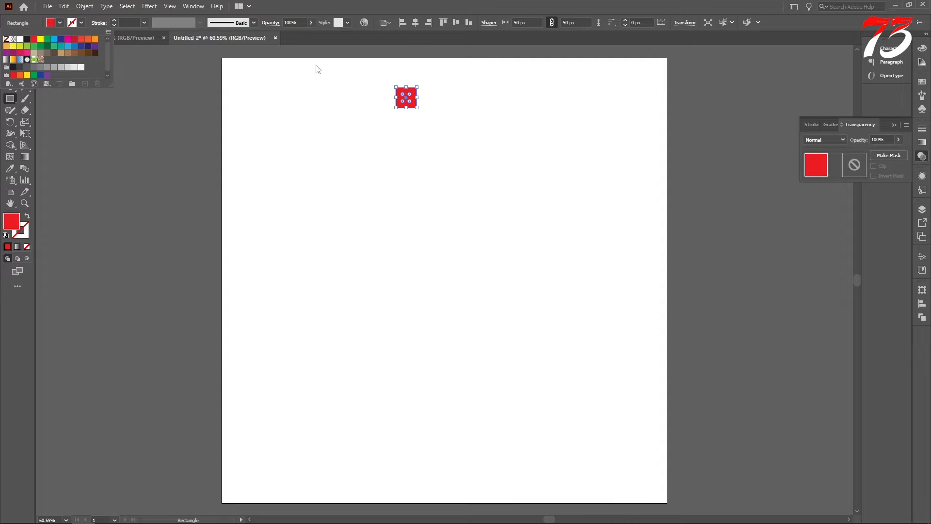
# Align the red square to the artboard's top-left corner and place a copy in the bottom-right corner
pyautogui.click(401, 23)
pyautogui.click(443, 22)
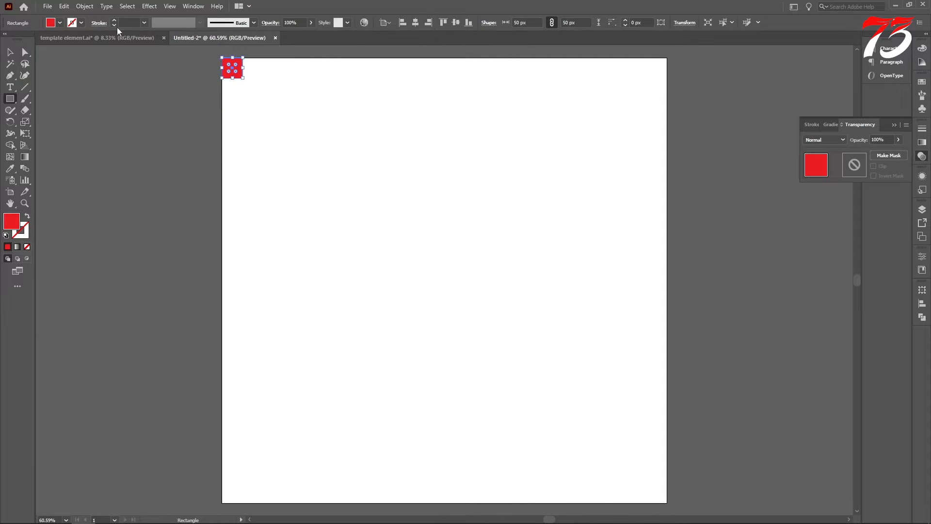
pyautogui.click(10, 52)
pyautogui.moveTo(233, 67); pyautogui.dragTo(646, 435)
pyautogui.click(468, 22)
# Show the rulers and place vertical and horizontal guides along the inner edges of the top-left square
pyautogui.scroll(2, 336, 210)
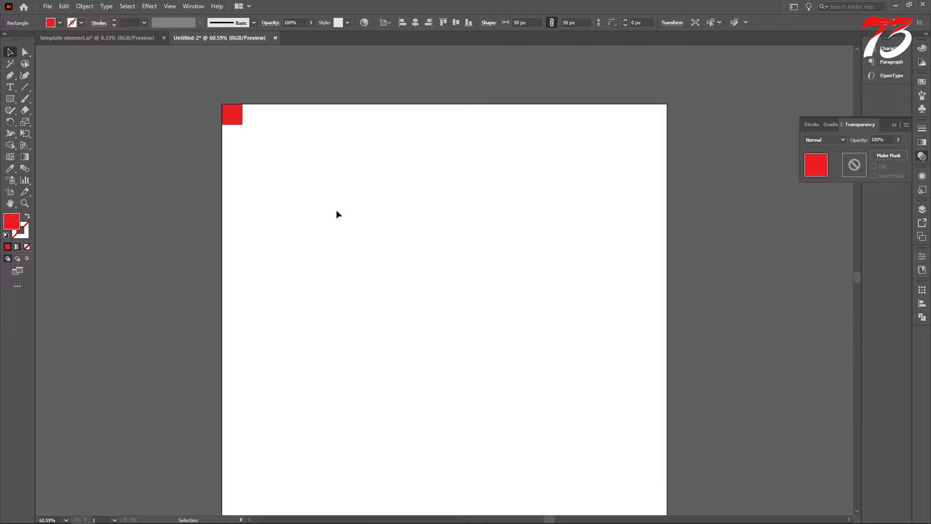
pyautogui.scroll(6, 232, 107)
pyautogui.hotkey('ctrl', 'r')
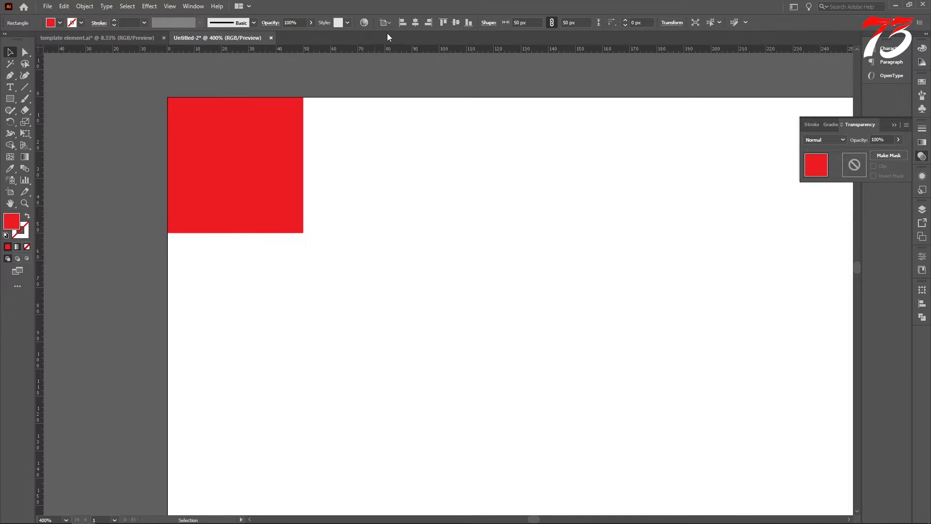
pyautogui.moveTo(373, 54); pyautogui.dragTo(360, 243)
pyautogui.scroll(10, 354, 229)
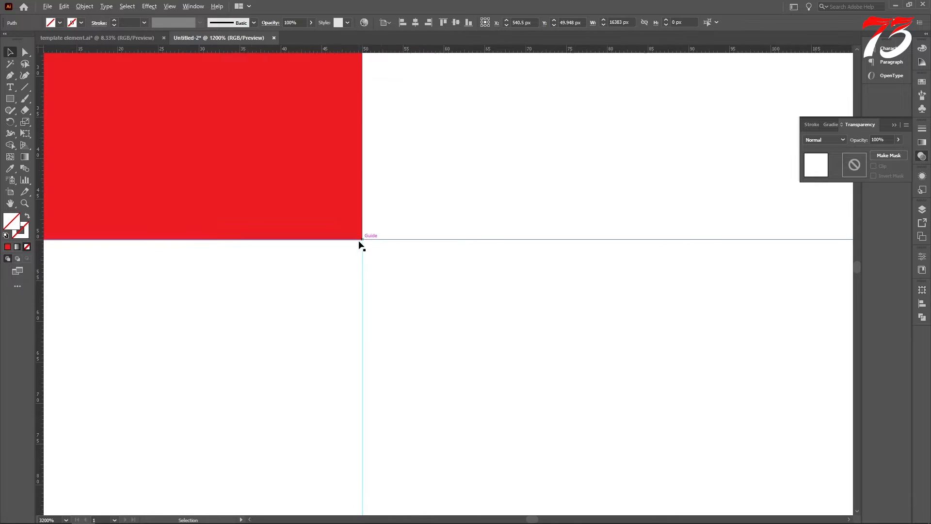
# Place vertical and horizontal guides at 1030 px along the inner edges of the bottom-right square
pyautogui.hotkey('ctrl', '1')
pyautogui.scroll(-5, 338, 238)
pyautogui.scroll(10, 443, 286)
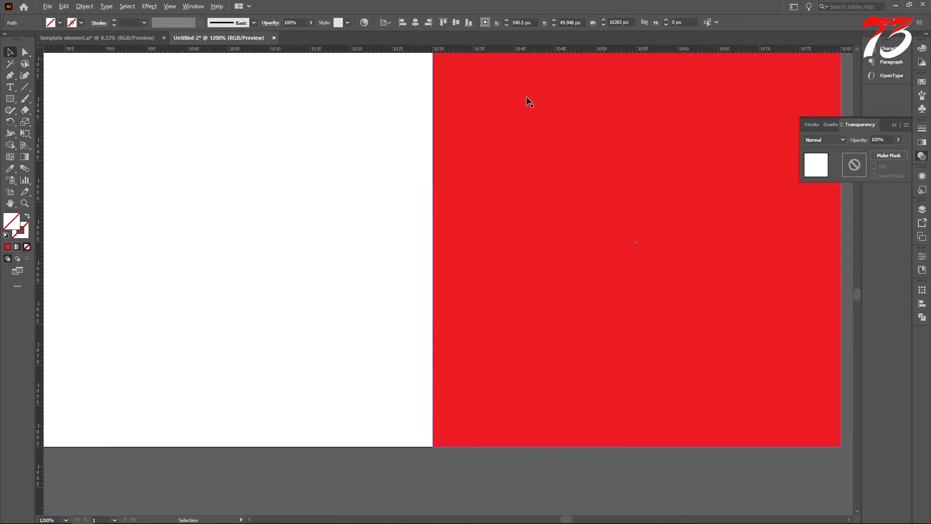
pyautogui.moveTo(410, 52); pyautogui.dragTo(427, 165)
pyautogui.scroll(-3, 427, 168)
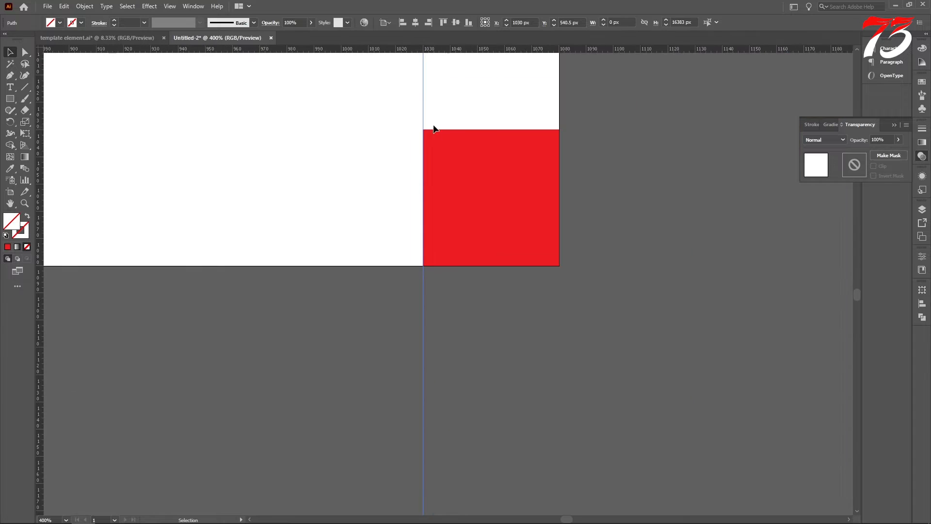
pyautogui.scroll(6, 433, 129)
pyautogui.moveTo(424, 54); pyautogui.dragTo(427, 161)
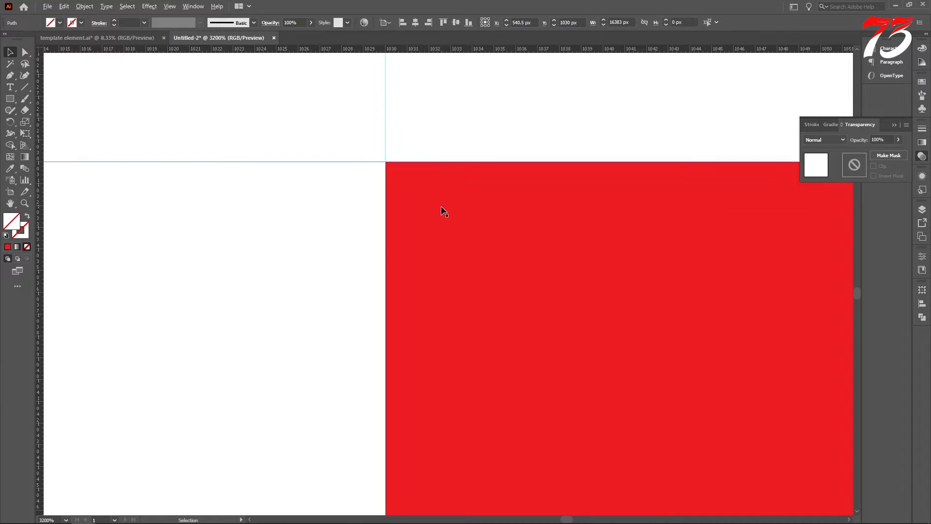
# Delete the bottom-right and top-left red squares, keeping only the margin guides
pyautogui.scroll(-6, 501, 248)
pyautogui.click(500, 247)
pyautogui.press('Delete')
pyautogui.scroll(3, 437, 218)
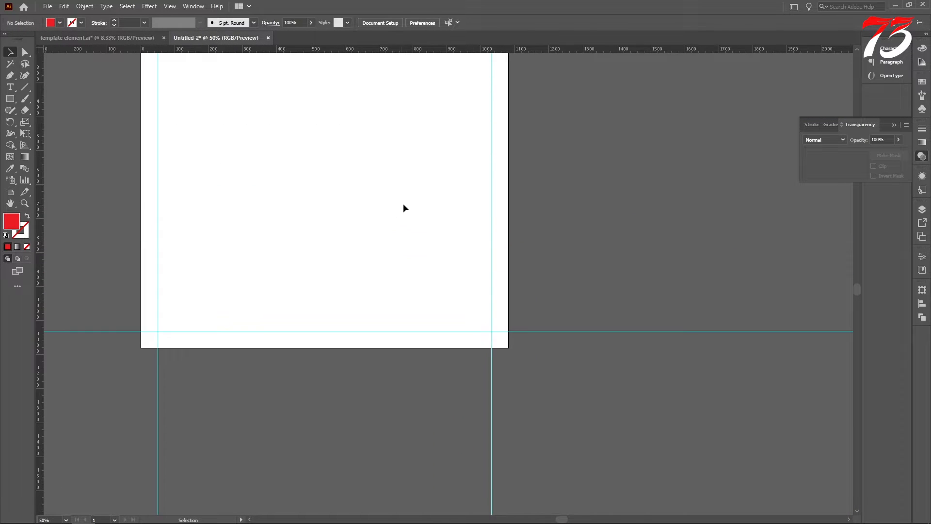
pyautogui.scroll(-2, 291, 130)
pyautogui.scroll(4, 280, 110)
pyautogui.click(279, 107)
pyautogui.press('Delete')
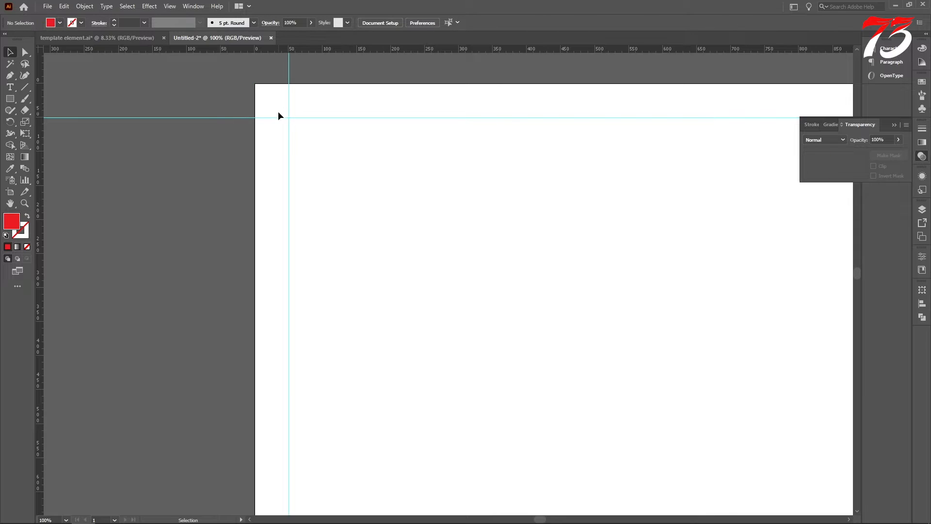
# Select all four margin guides and lock them together with Layer 1
pyautogui.scroll(-3, 277, 112)
pyautogui.moveTo(571, 374); pyautogui.dragTo(570, 372)
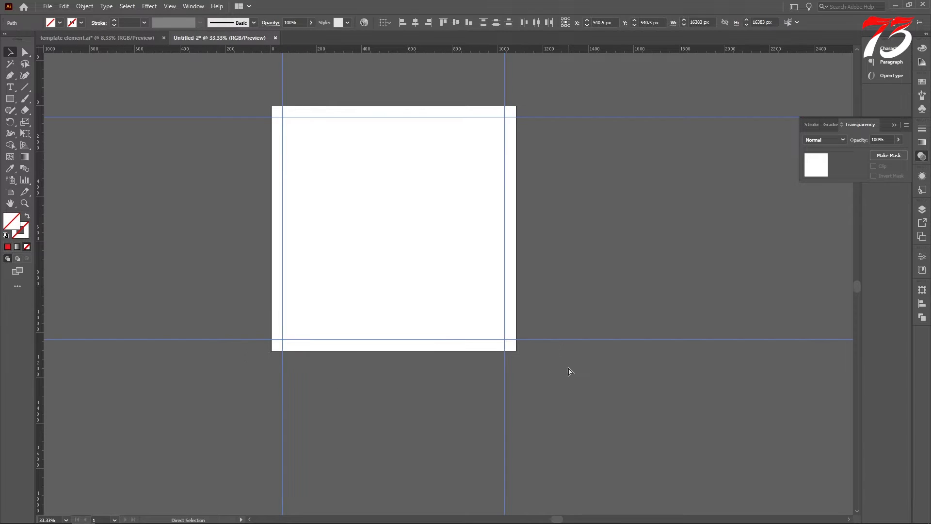
pyautogui.hotkey('ctrl', '2')
pyautogui.press('F7')
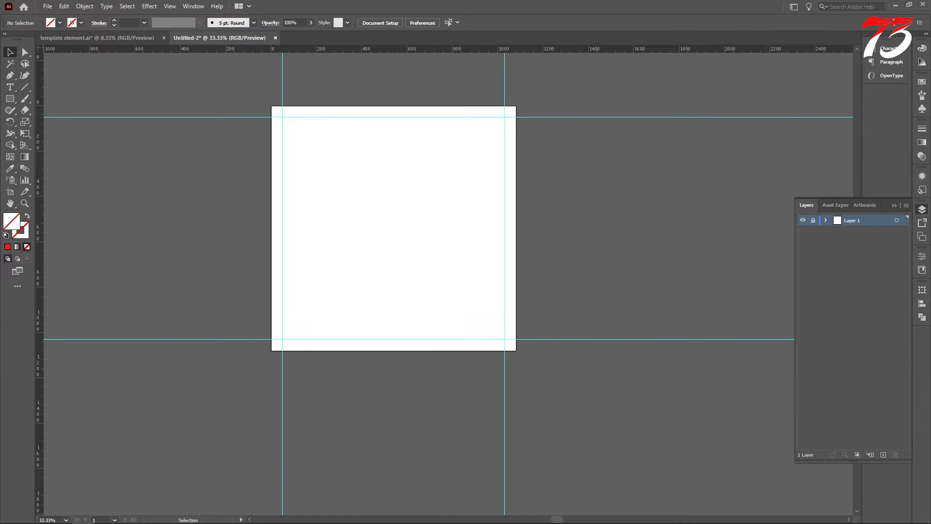
# Try to copy the laundry photos, color swatches and 25% OFF badge from template element.ai into the new document
pyautogui.click(80, 39)
pyautogui.hotkey('ctrl', 'Tab')
pyautogui.click(146, 38)
pyautogui.moveTo(649, 162); pyautogui.dragTo(763, 332)
pyautogui.moveTo(715, 256); pyautogui.dragTo(217, 38)
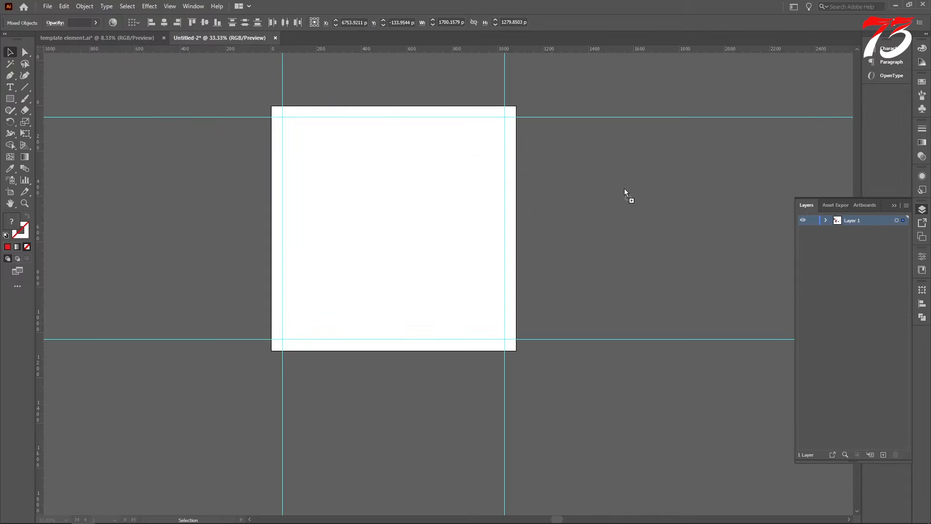
pyautogui.moveTo(625, 190); pyautogui.dragTo(626, 189)
pyautogui.click(519, 280)
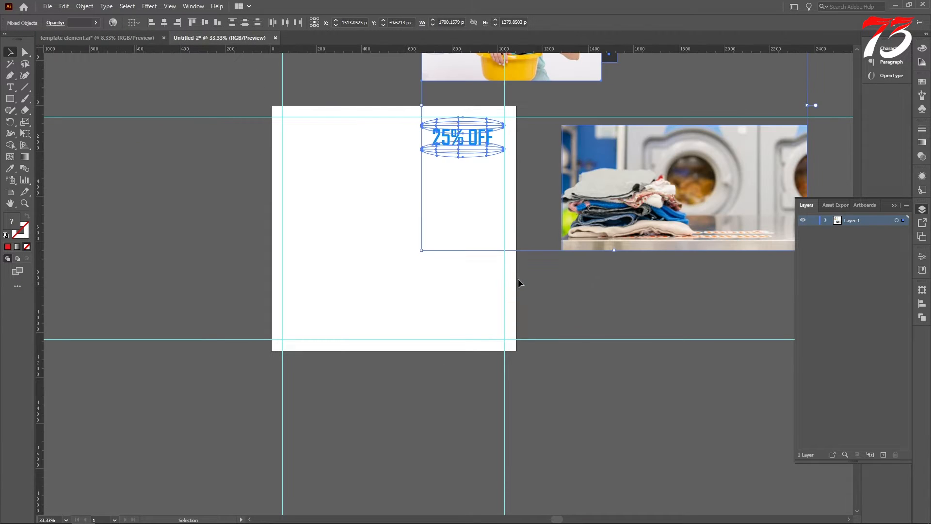
pyautogui.hotkey('ctrl', 'z')
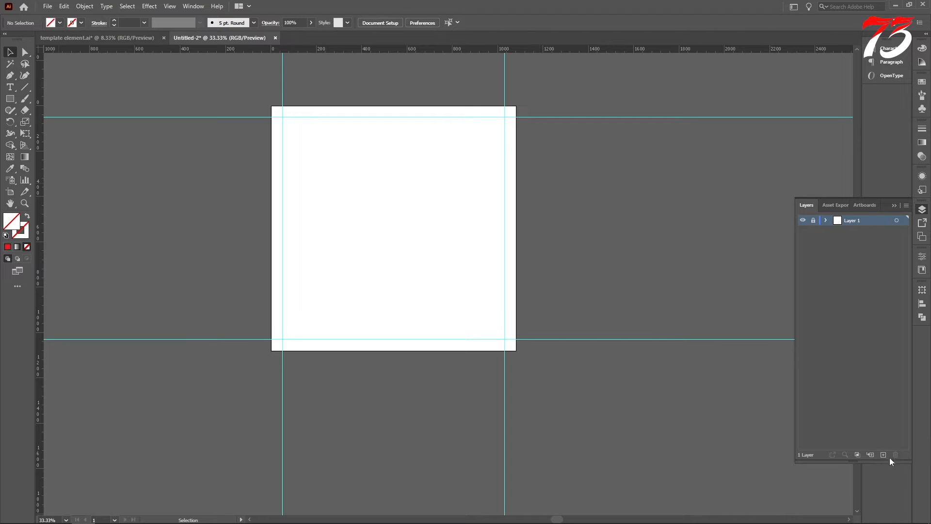
# Copy the laundry photos, color swatches and 25% OFF badge from template element.ai beside the artboard on a new Layer 2
pyautogui.click(124, 39)
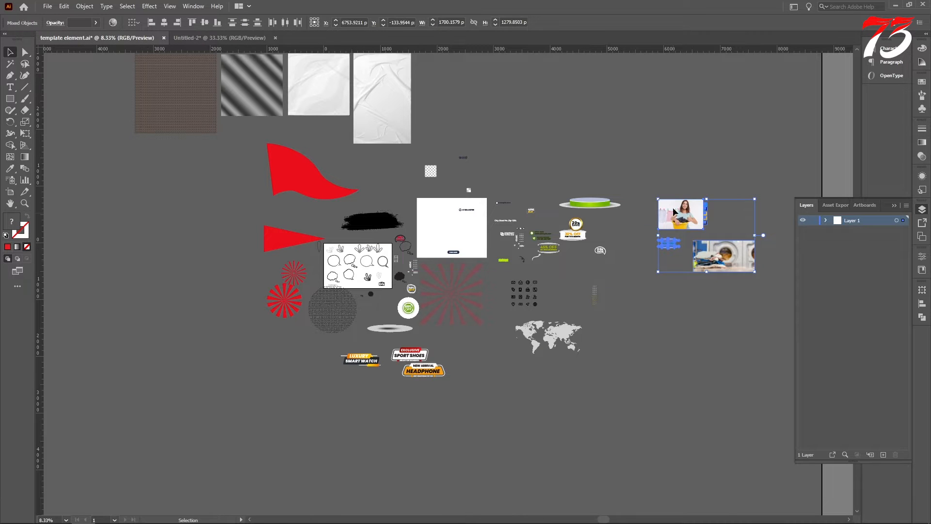
pyautogui.moveTo(675, 210); pyautogui.dragTo(622, 163)
pyautogui.scroll(1, 589, 110)
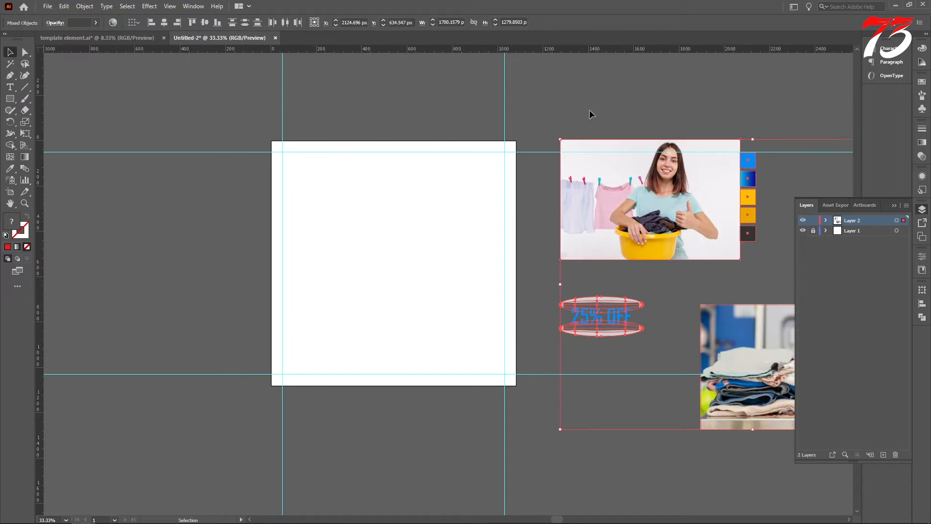
pyautogui.click(589, 109)
pyautogui.scroll(-1, 508, 230)
pyautogui.scroll(-1, 579, 269)
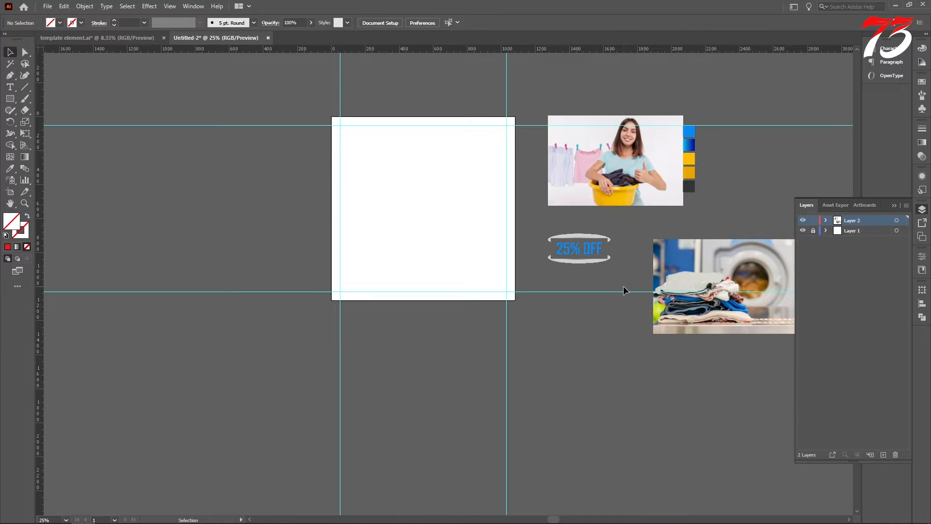
# Move the washing machine photo onto the artboard's upper half and align it to the artboard's left edge
pyautogui.moveTo(732, 317); pyautogui.dragTo(412, 220)
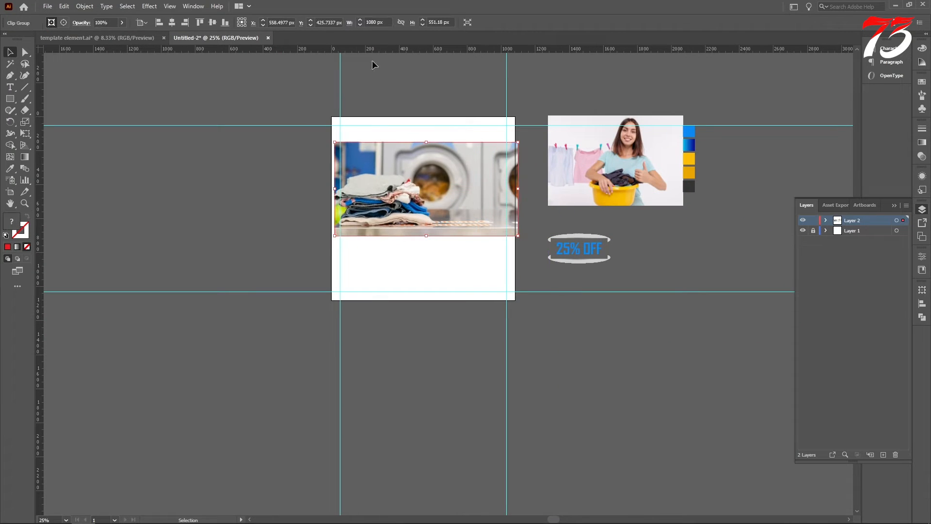
pyautogui.click(159, 23)
pyautogui.scroll(3, 380, 176)
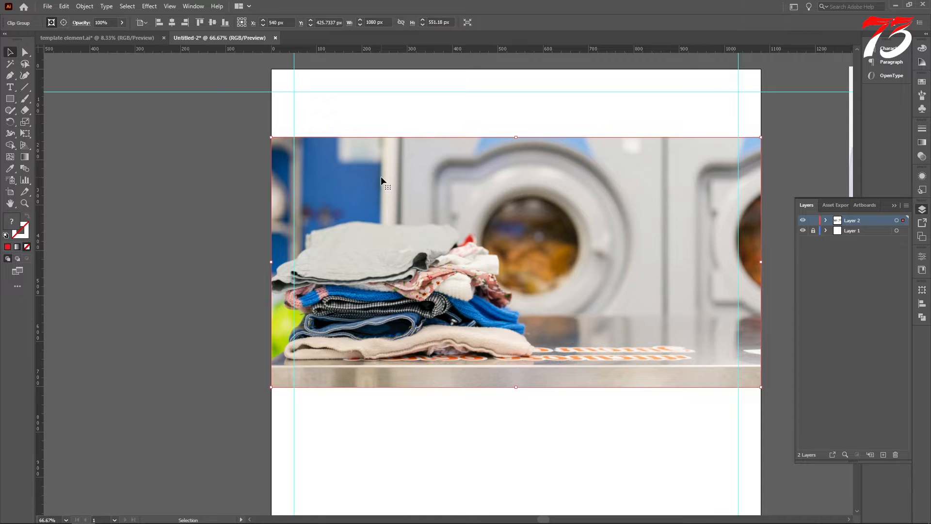
pyautogui.scroll(-2, 381, 176)
pyautogui.scroll(-1, 381, 179)
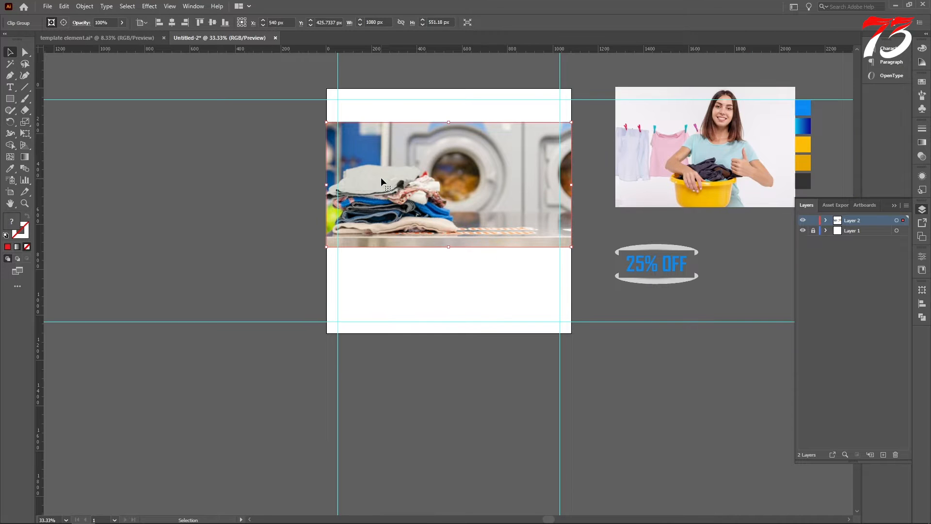
pyautogui.scroll(3, 380, 172)
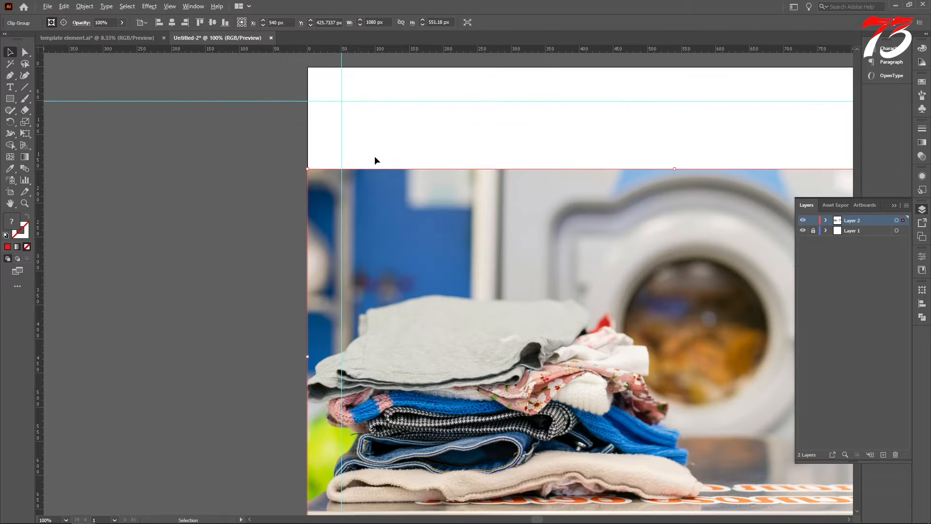
pyautogui.scroll(-3, 394, 187)
pyautogui.click(275, 233)
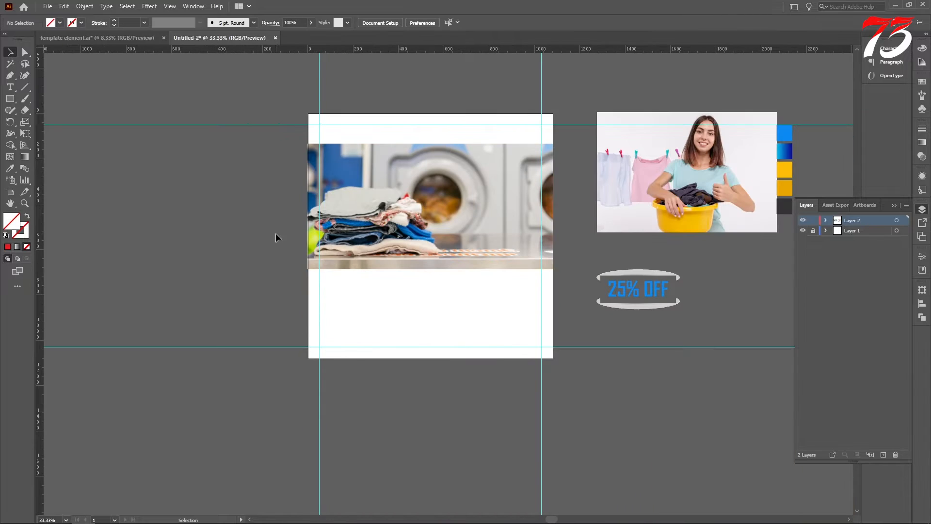
# Draw a rectangle about 1080 × 537 px over the washing machine photo and apply the blue gradient swatch's appearance
pyautogui.moveTo(7, 101); pyautogui.dragTo(46, 135)
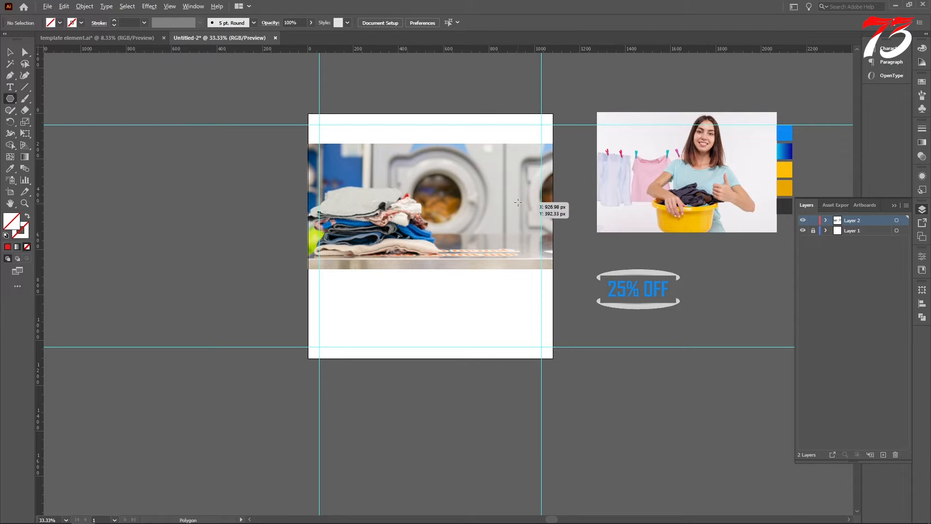
pyautogui.moveTo(9, 98); pyautogui.dragTo(44, 97)
pyautogui.moveTo(308, 144); pyautogui.dragTo(553, 265)
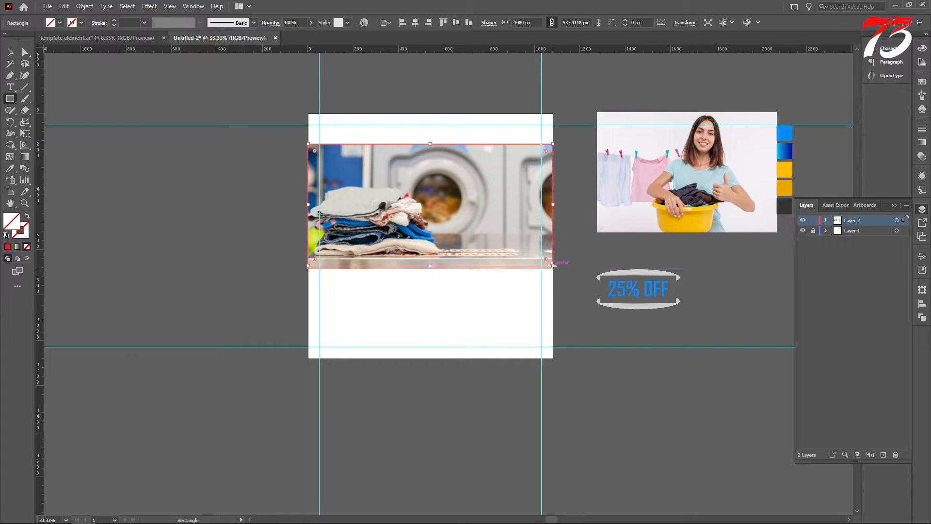
pyautogui.click(10, 169)
pyautogui.click(784, 150)
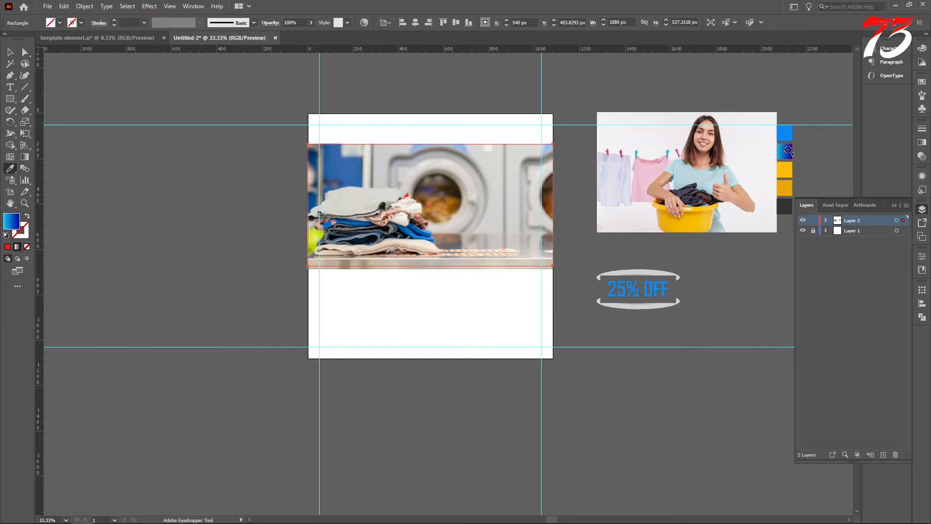
# Extend the gradient overlay down to the photo's bottom edge and reverse its gradient so dark blue starts at the left
pyautogui.click(10, 52)
pyautogui.scroll(4, 440, 272)
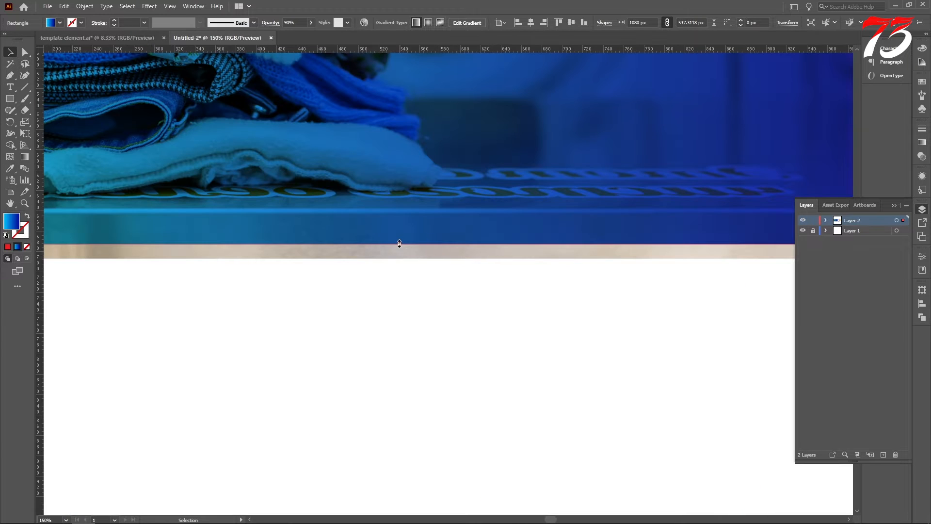
pyautogui.moveTo(399, 245); pyautogui.dragTo(398, 257)
pyautogui.scroll(-5, 469, 293)
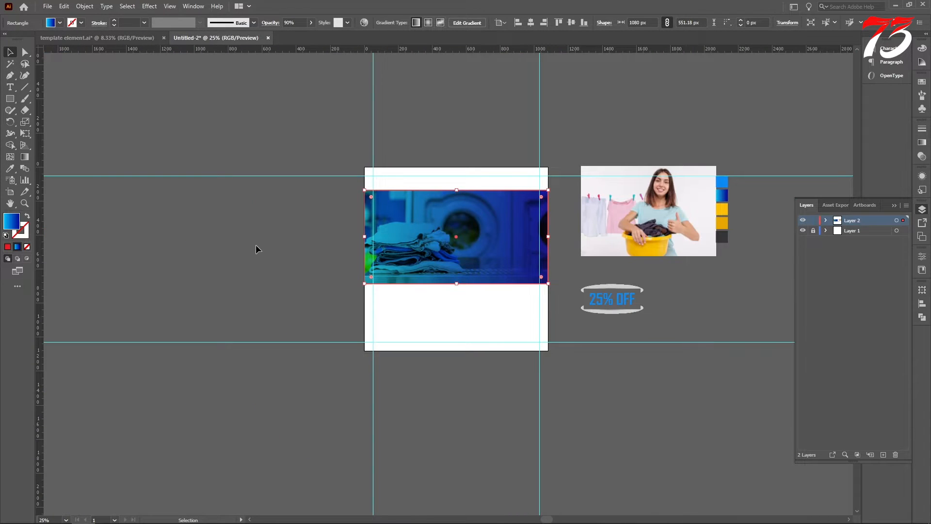
pyautogui.click(25, 156)
pyautogui.moveTo(557, 235); pyautogui.dragTo(367, 237)
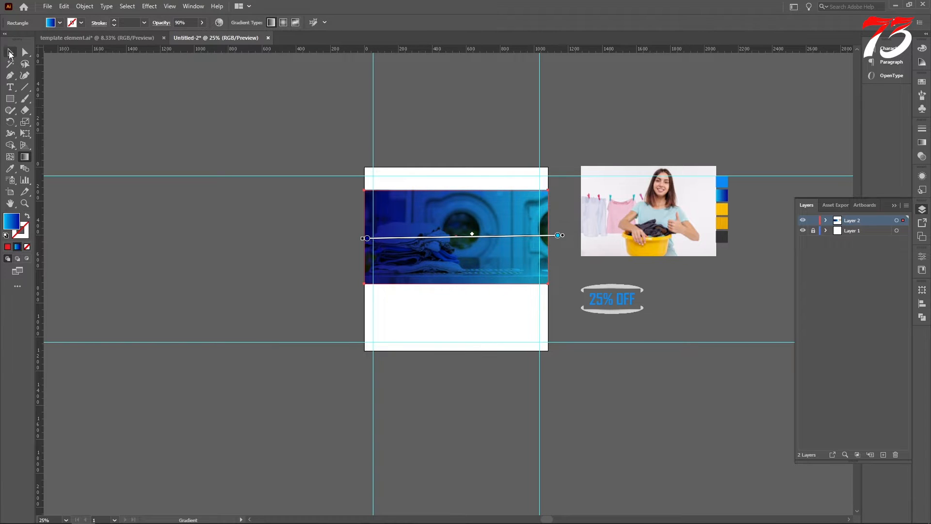
# Draw a blue gradient hexagon over the photo's right side, extending past the artboard's right edge
pyautogui.click(10, 52)
pyautogui.click(568, 227)
pyautogui.scroll(4, 565, 261)
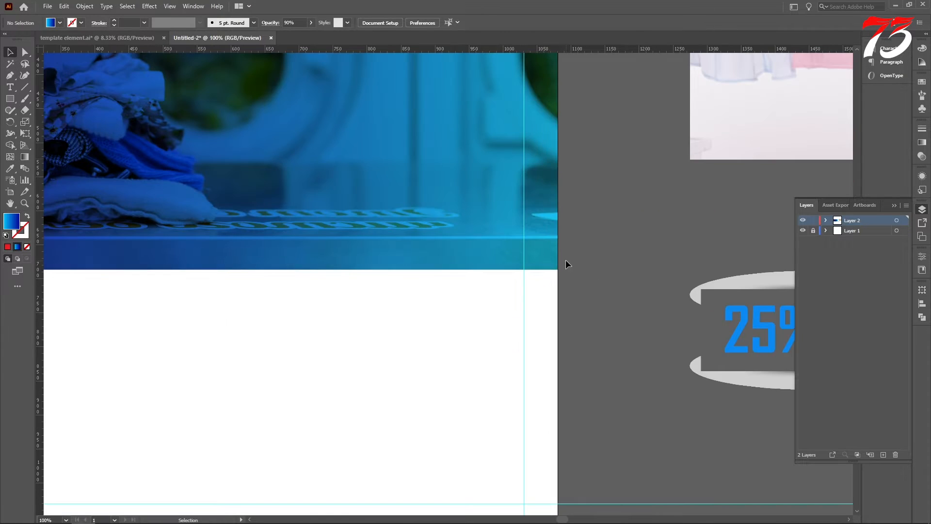
pyautogui.rightClick(11, 102)
pyautogui.click(41, 134)
pyautogui.scroll(-2, 482, 192)
pyautogui.scroll(3, 465, 196)
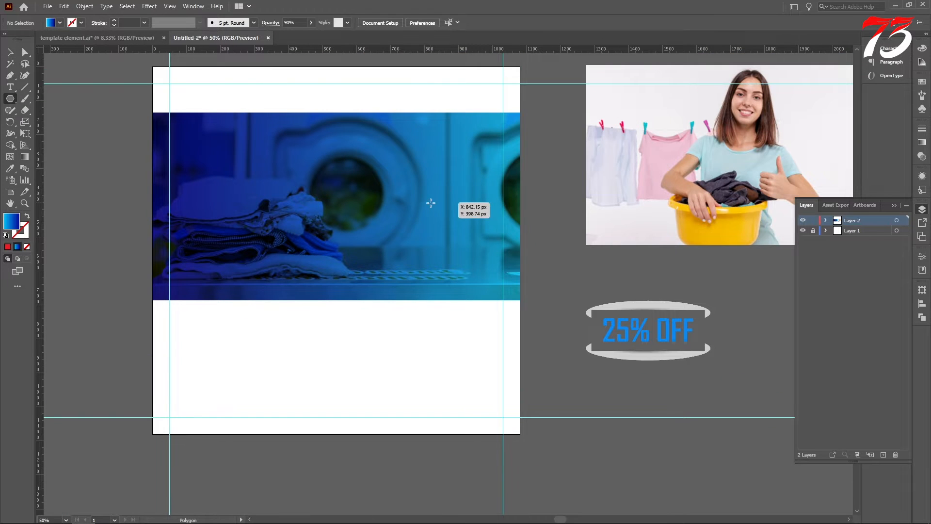
pyautogui.moveTo(431, 202); pyautogui.dragTo(530, 264)
pyautogui.click(9, 52)
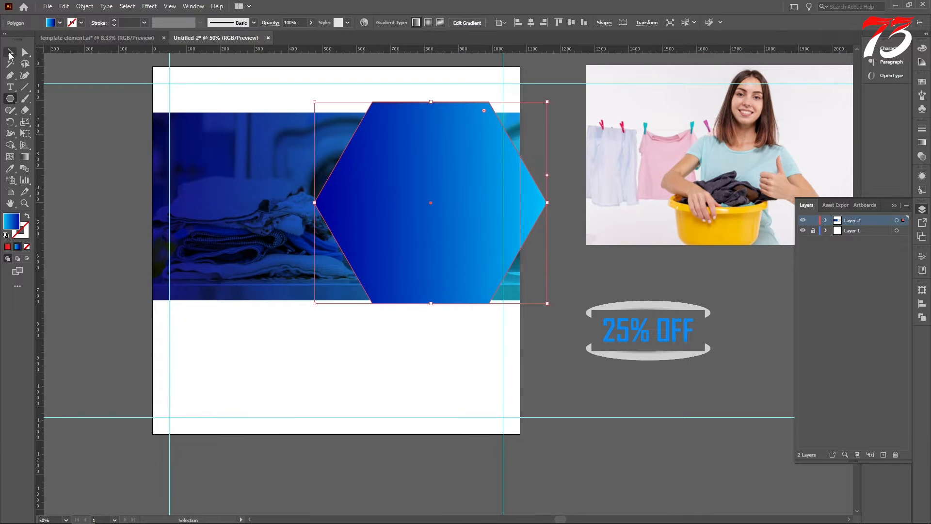
# Resize the hexagon to the photo's height and position it so its right part hangs over the artboard's right edge
pyautogui.scroll(-1, 465, 192)
pyautogui.moveTo(444, 203); pyautogui.dragTo(472, 214)
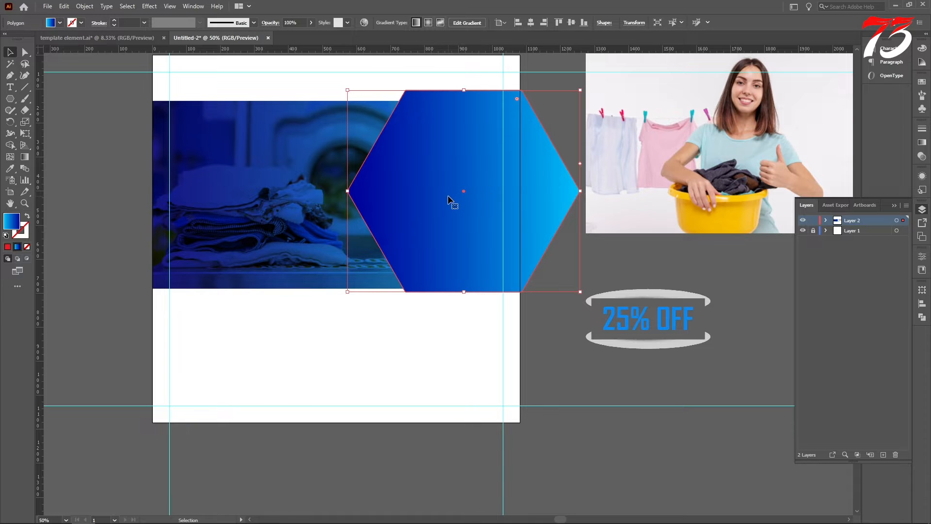
pyautogui.moveTo(448, 196); pyautogui.dragTo(458, 201)
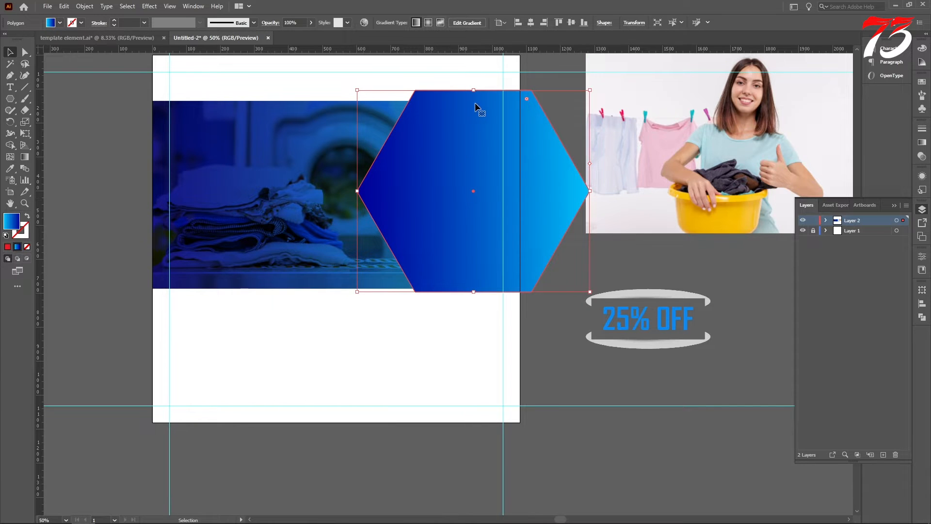
pyautogui.moveTo(482, 243); pyautogui.dragTo(482, 239)
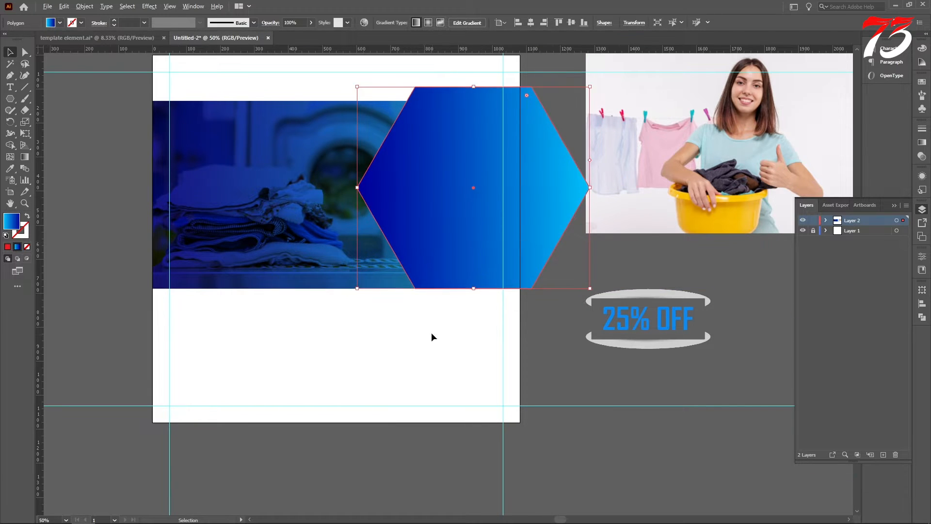
pyautogui.scroll(4, 432, 332)
pyautogui.scroll(-6, 444, 196)
pyautogui.scroll(3, 473, 175)
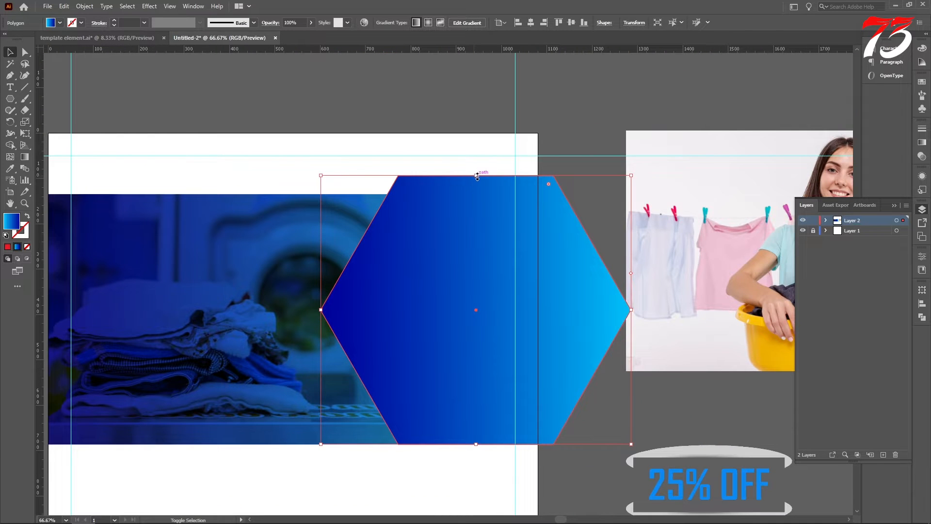
pyautogui.moveTo(477, 177); pyautogui.dragTo(476, 193)
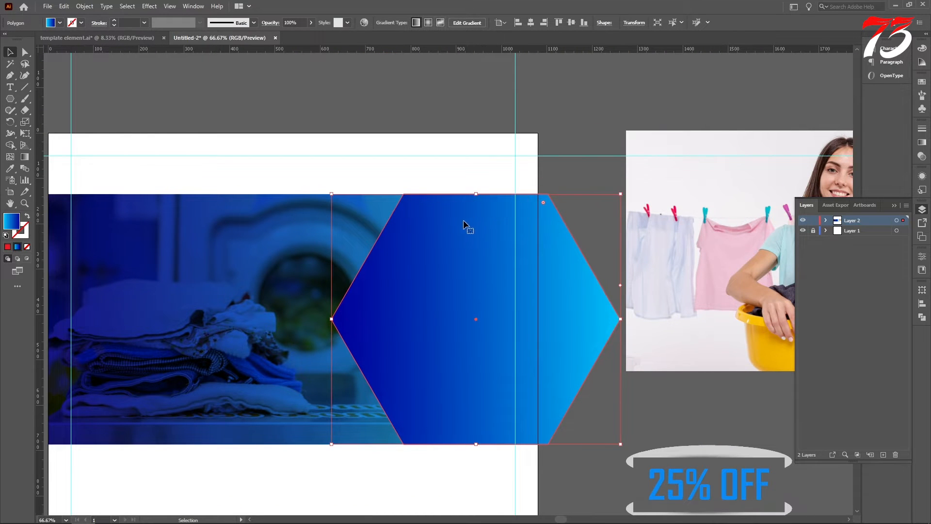
pyautogui.scroll(-2, 464, 226)
pyautogui.moveTo(460, 264); pyautogui.dragTo(450, 261)
# Try a border around the hexagon by offsetting its path outward with round joins and filling the offset shape yellow
pyautogui.click(84, 5)
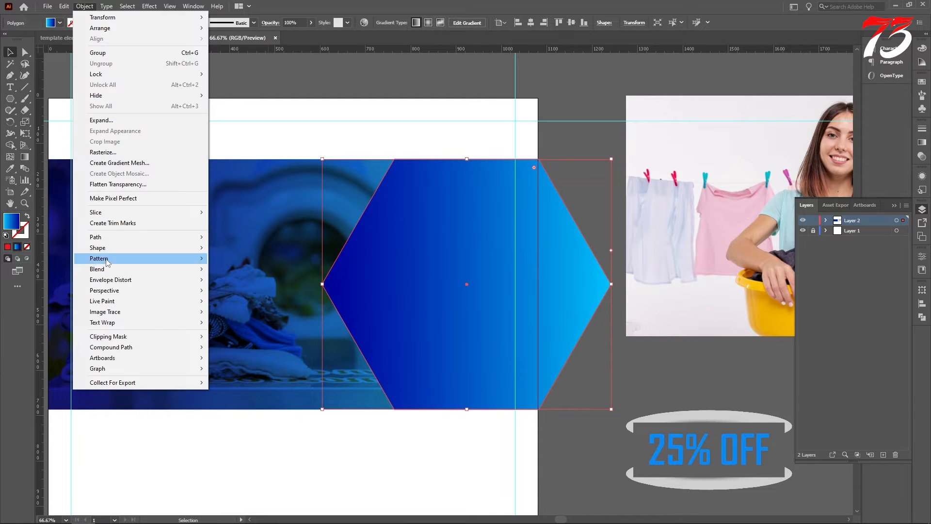
pyautogui.moveTo(107, 237)
pyautogui.click(243, 272)
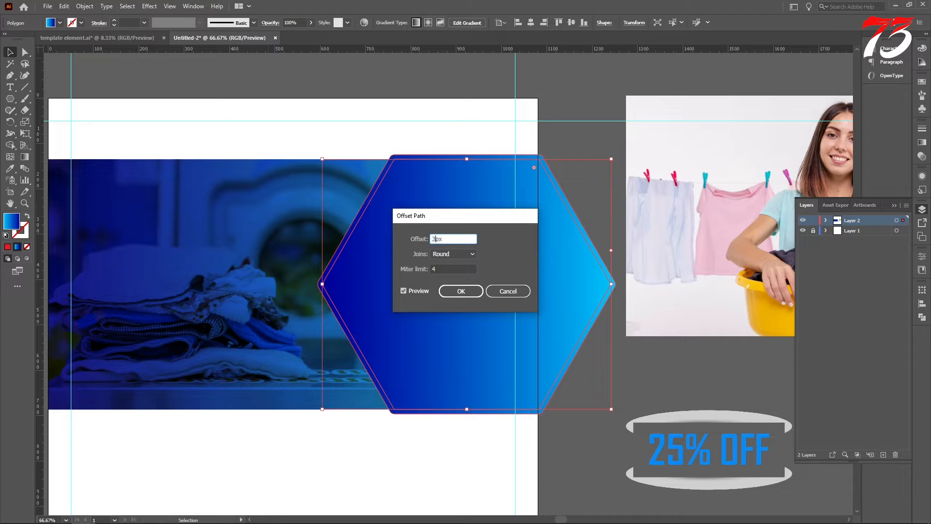
pyautogui.press('Return')
pyautogui.press('i')
pyautogui.scroll(-2, 383, 267)
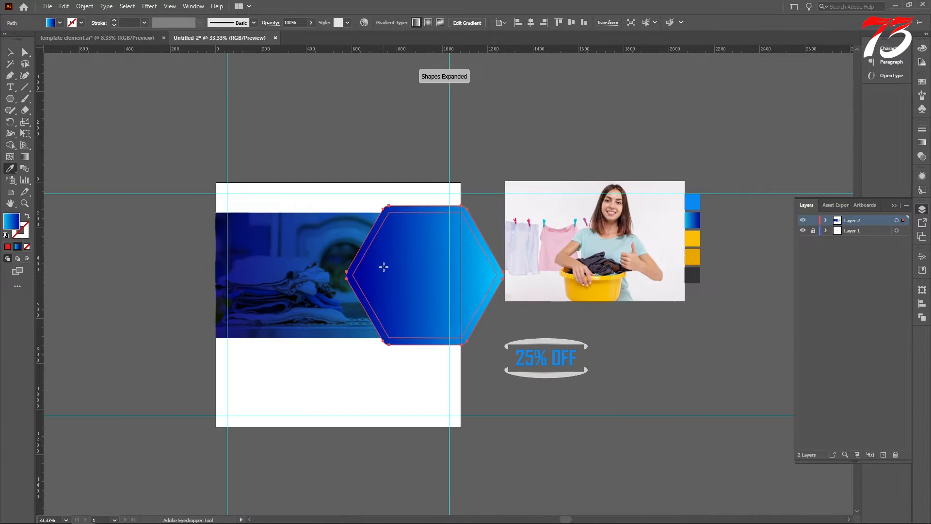
pyautogui.click(692, 239)
pyautogui.press('v')
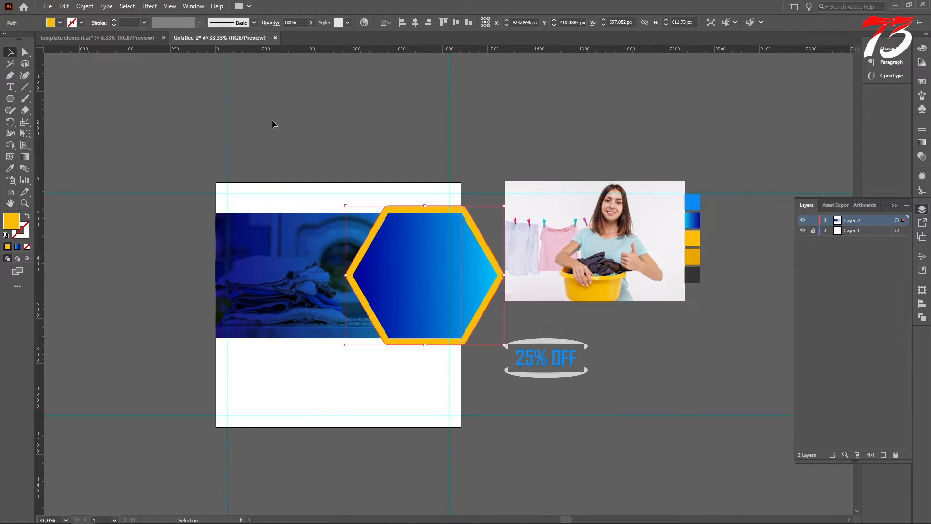
# Delete the yellow offset shape with rounded corners
pyautogui.scroll(-1, 306, 122)
pyautogui.click(340, 121)
pyautogui.scroll(4, 495, 267)
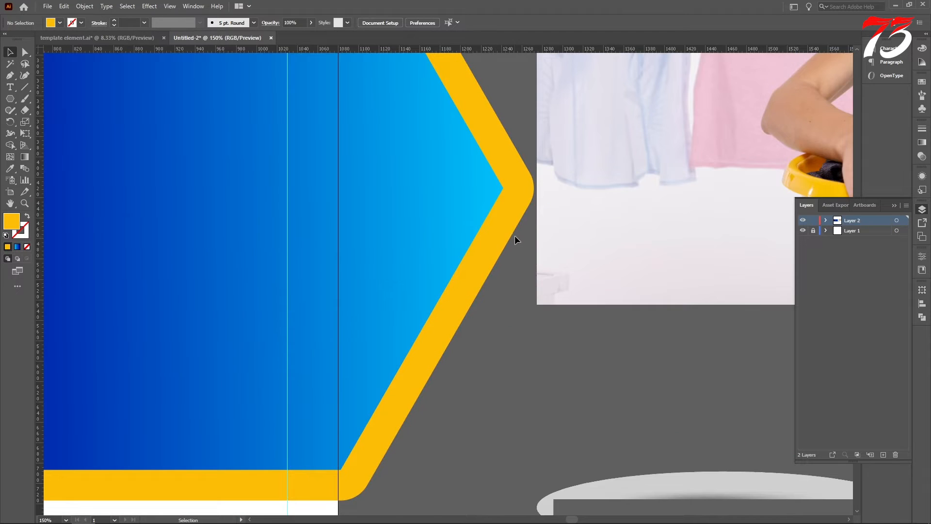
pyautogui.scroll(-2, 514, 235)
pyautogui.click(513, 234)
pyautogui.press('Delete')
# Offset the blue hexagon's path outward by 25 px with Miter joins
pyautogui.click(402, 213)
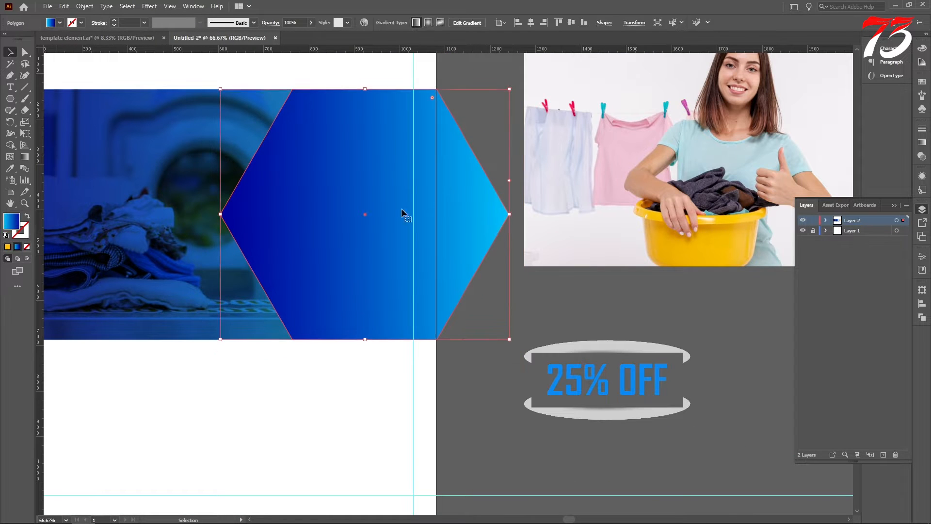
pyautogui.click(85, 6)
pyautogui.moveTo(102, 235)
pyautogui.click(279, 270)
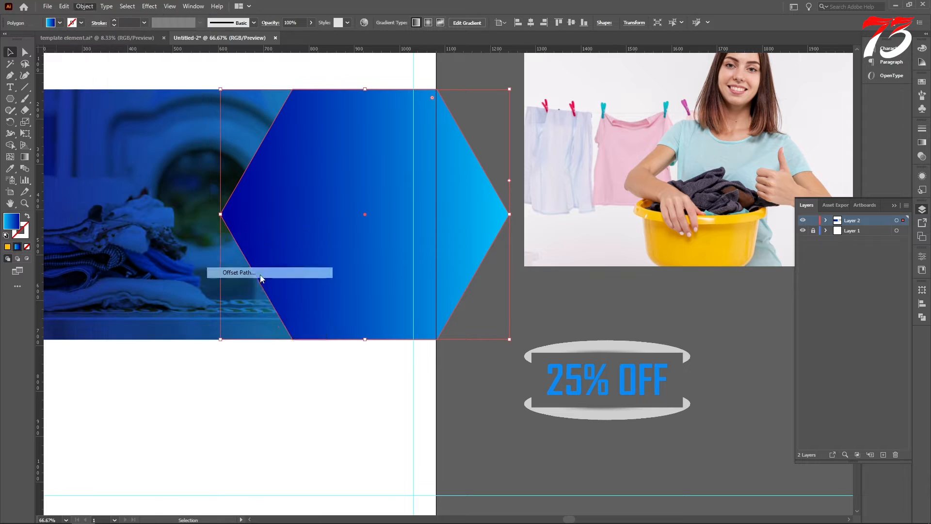
pyautogui.click(453, 253)
pyautogui.click(450, 263)
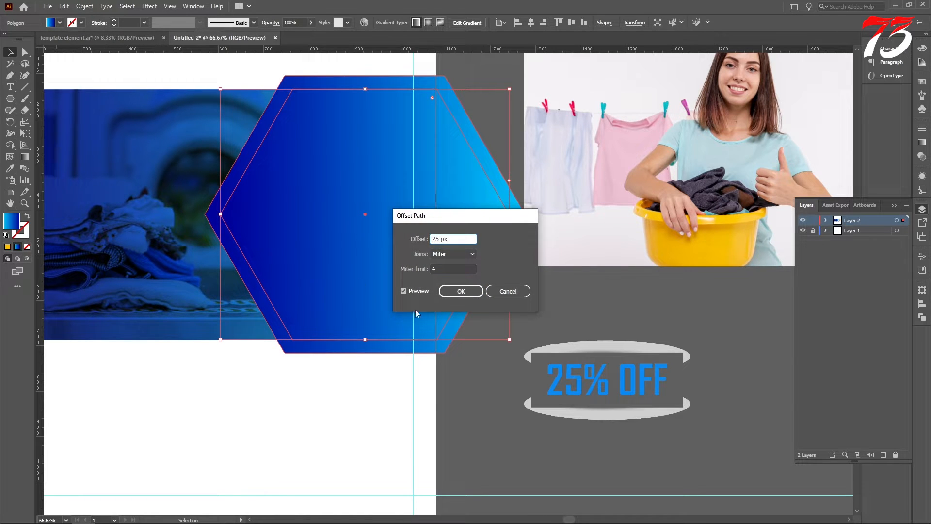
pyautogui.click(461, 291)
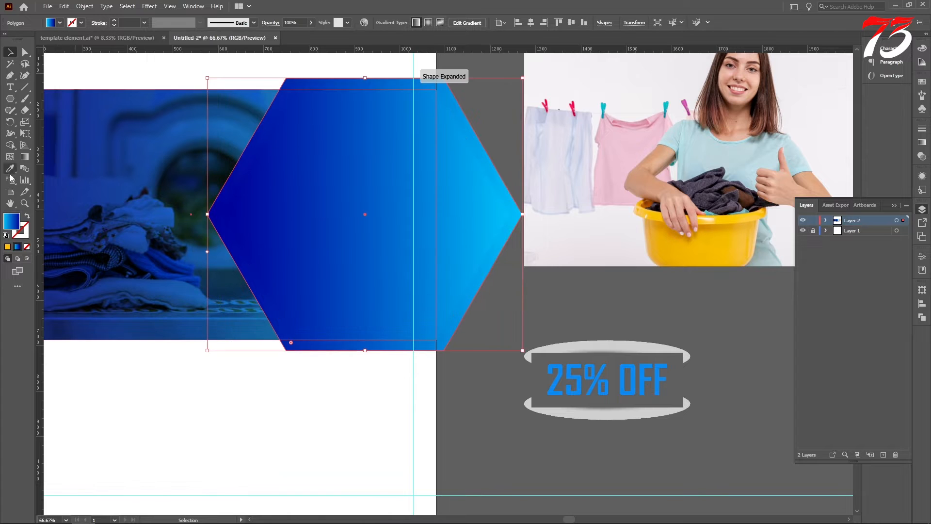
# Fill the larger offset hexagon with the bright yellow swatch color
pyautogui.click(10, 171)
pyautogui.scroll(-2, 391, 170)
pyautogui.click(647, 156)
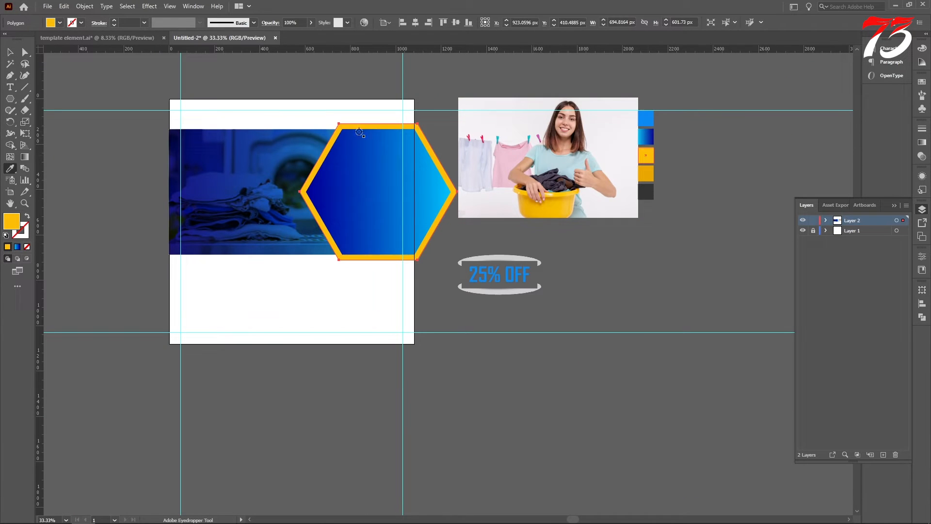
pyautogui.click(9, 52)
# Move the column of color swatches to the empty area left of the artboard
pyautogui.scroll(2, 694, 231)
pyautogui.moveTo(674, 267); pyautogui.dragTo(149, 202)
pyautogui.click(109, 203)
pyautogui.scroll(1, 551, 219)
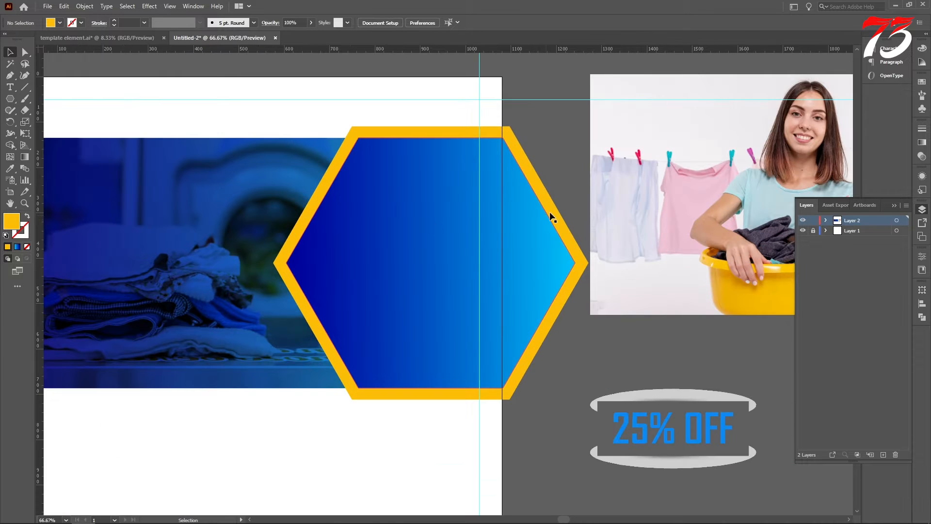
# Create a 1080 × 1080 px rectangle
pyautogui.moveTo(10, 99); pyautogui.dragTo(44, 92)
pyautogui.scroll(-1, 371, 141)
pyautogui.click(326, 172)
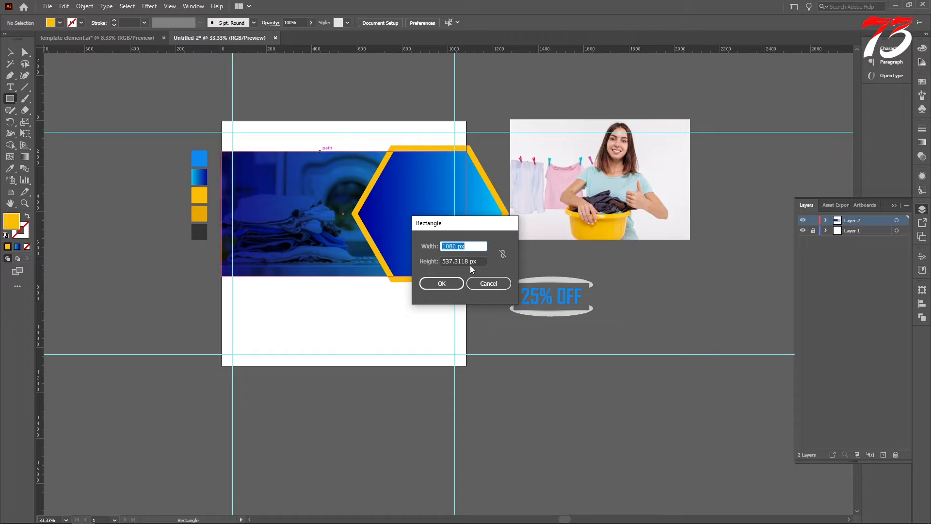
pyautogui.moveTo(469, 262); pyautogui.dragTo(458, 262)
pyautogui.write('1080')
pyautogui.press('Return')
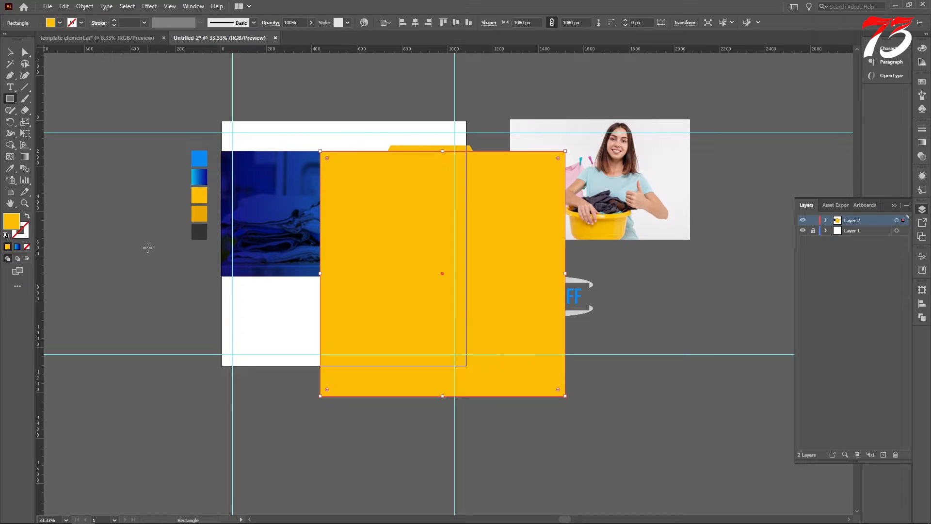
# Fill the new square with the artboard's white and align it to the artboard's left and top edges
pyautogui.click(10, 168)
pyautogui.click(230, 312)
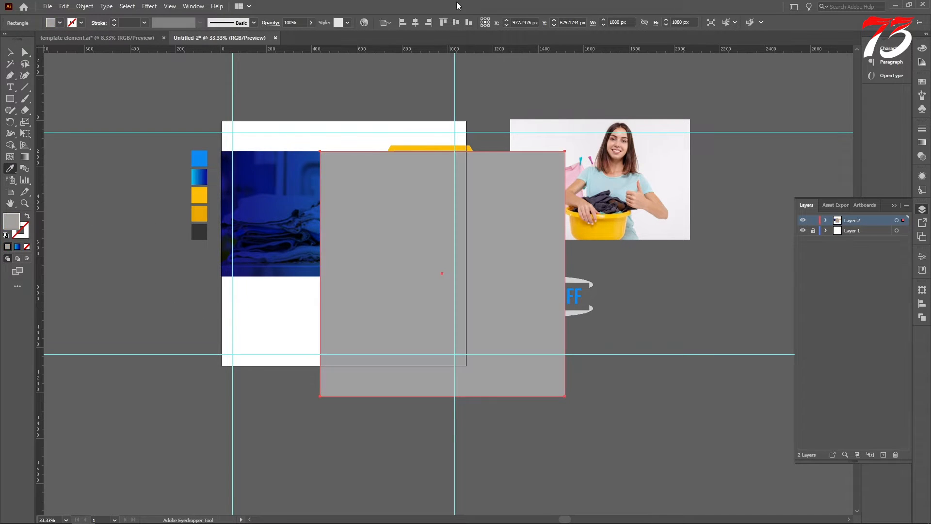
pyautogui.click(266, 318)
pyautogui.click(406, 21)
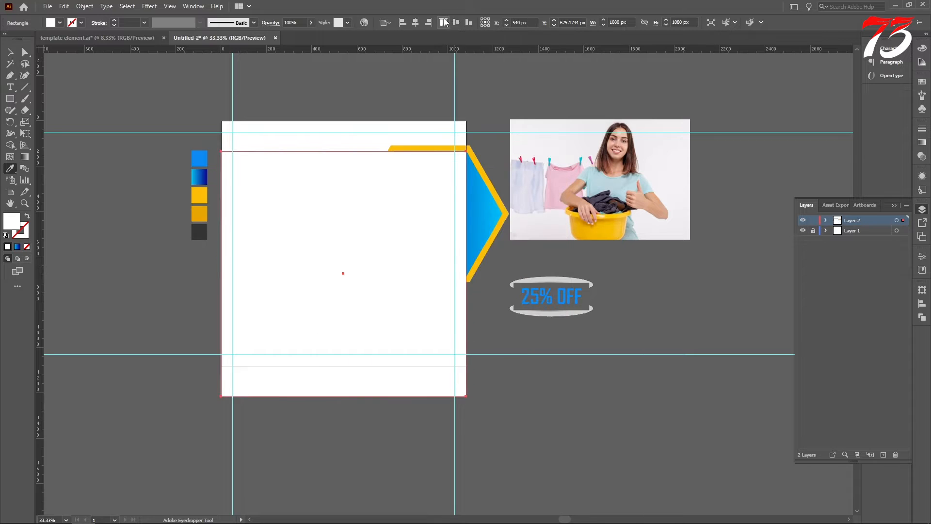
pyautogui.click(444, 21)
pyautogui.scroll(5, 233, 97)
# Send the white background square behind all the other artwork
pyautogui.click(10, 53)
pyautogui.scroll(-4, 374, 233)
pyautogui.rightClick(358, 186)
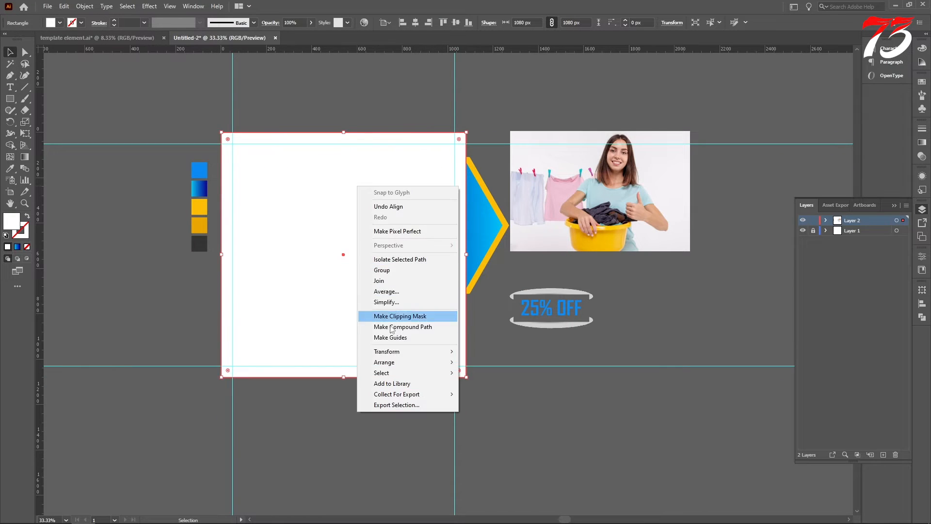
pyautogui.moveTo(387, 364)
pyautogui.click(509, 398)
pyautogui.scroll(1, 460, 370)
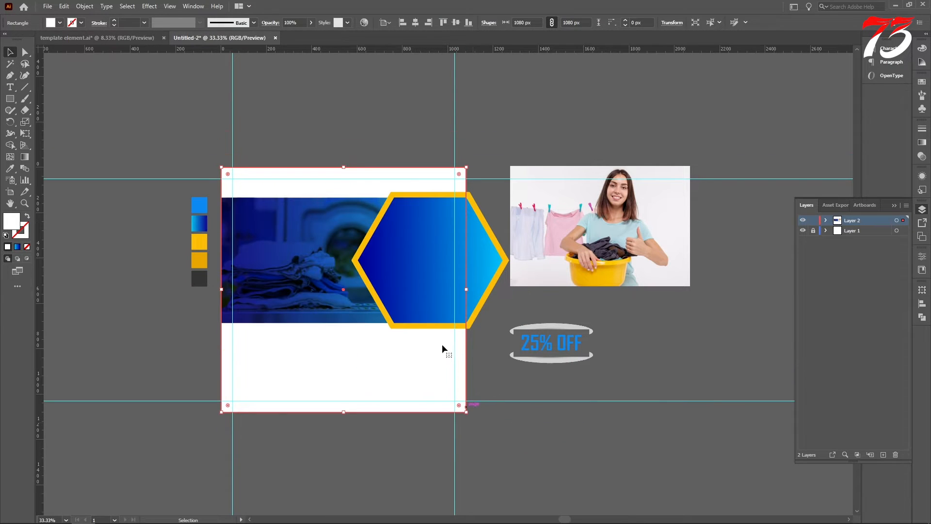
# Remove the parts of both hexagons that extend past the artboard's right edge with the Shape Builder tool
pyautogui.moveTo(355, 136); pyautogui.dragTo(485, 408)
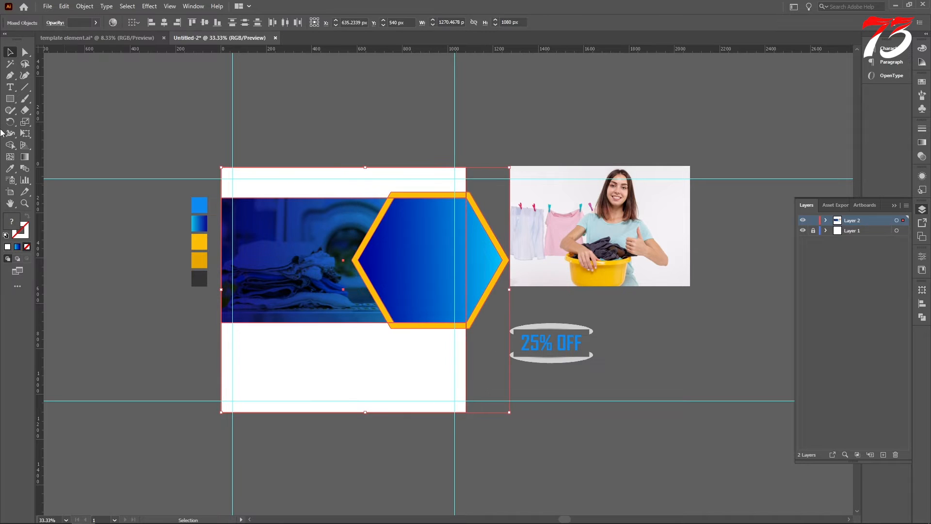
pyautogui.click(10, 145)
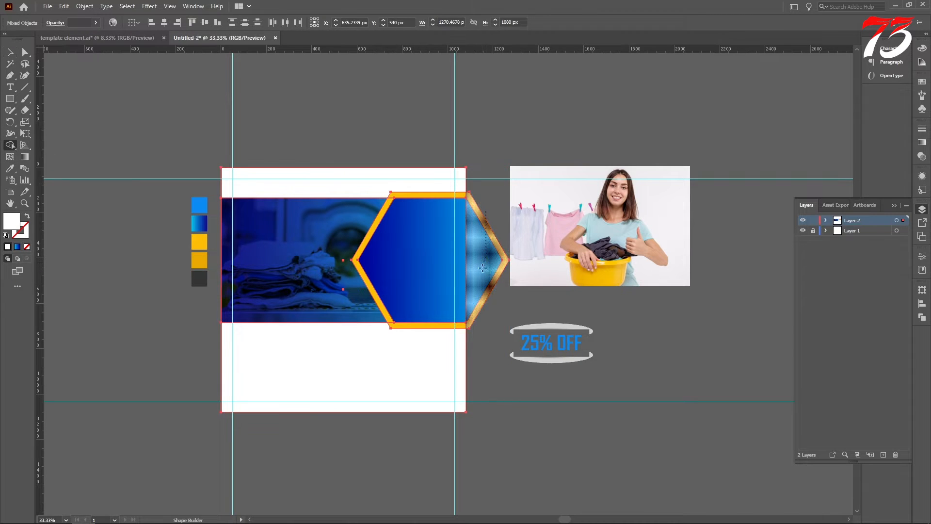
pyautogui.keyDown('alt'); pyautogui.click(485, 262); pyautogui.keyUp('alt')
pyautogui.click(11, 52)
pyautogui.scroll(-1, 100, 89)
# Place the photo of the woman with laundry directly behind the blue hexagon and clip it to the hexagon's shape
pyautogui.click(578, 232)
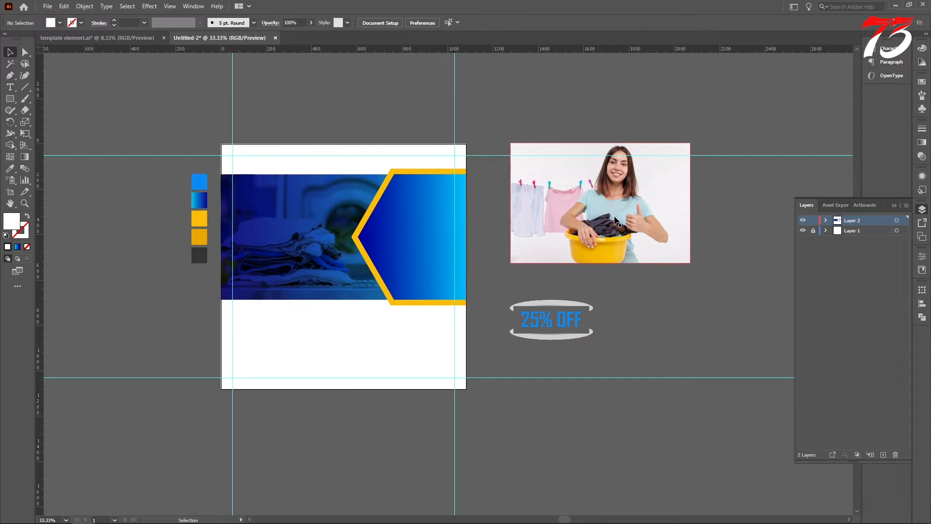
pyautogui.moveTo(578, 232); pyautogui.dragTo(443, 254)
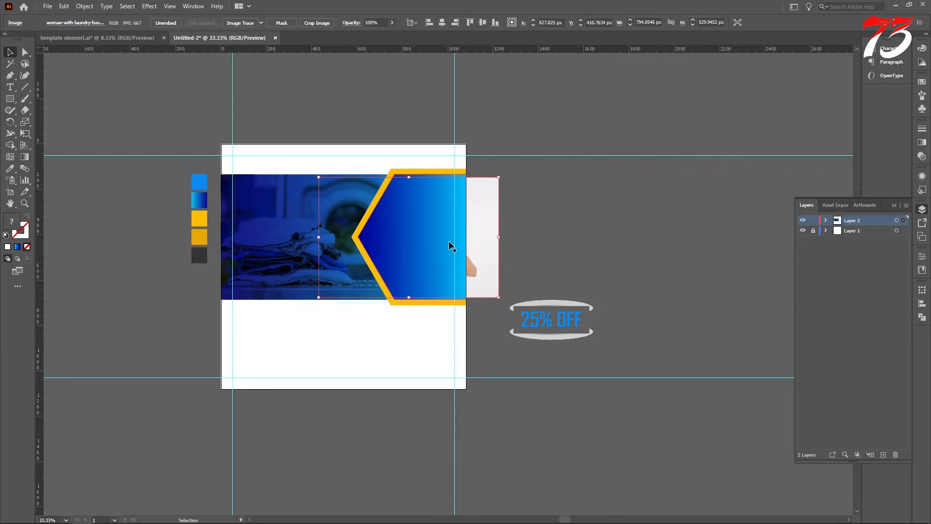
pyautogui.hotkey('ctrl', ']')
pyautogui.hotkey('ctrl', ']')
pyautogui.hotkey('ctrl', ']')
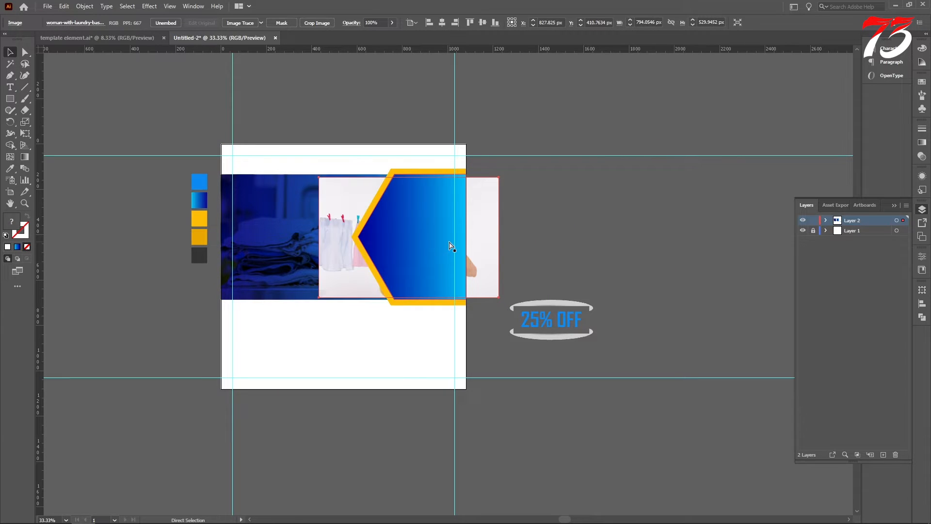
pyautogui.rightClick(447, 240)
pyautogui.click(485, 323)
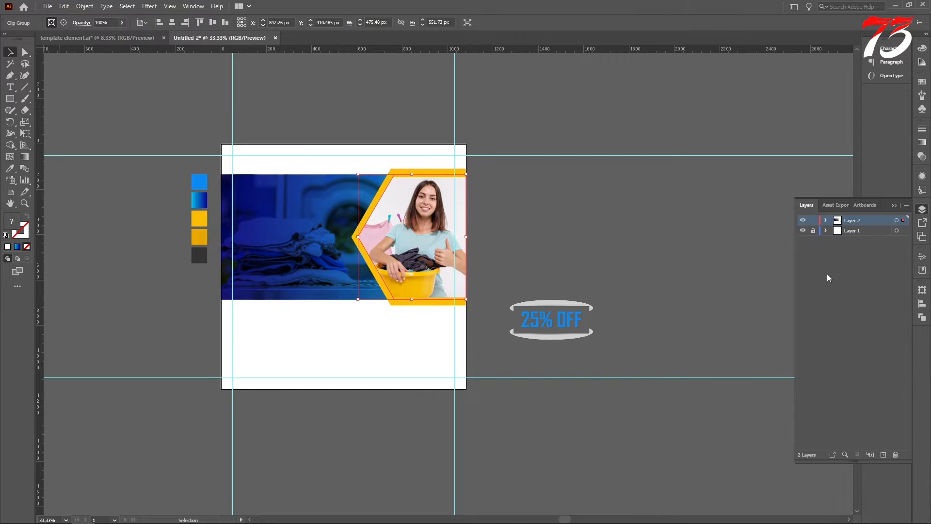
# Select the woman's photo inside its clip group and enlarge it to about 811 × 541 px, up to the mask's top edge
pyautogui.click(826, 221)
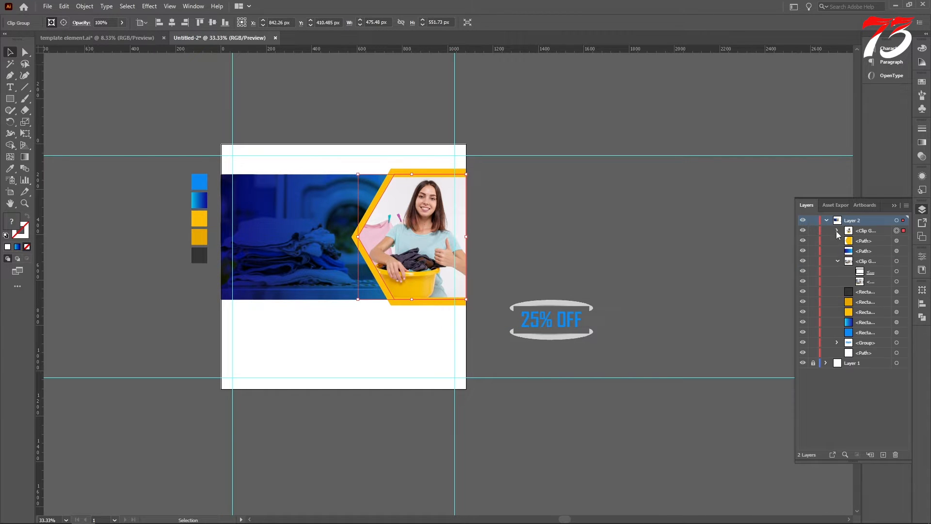
pyautogui.click(896, 251)
pyautogui.scroll(2, 497, 228)
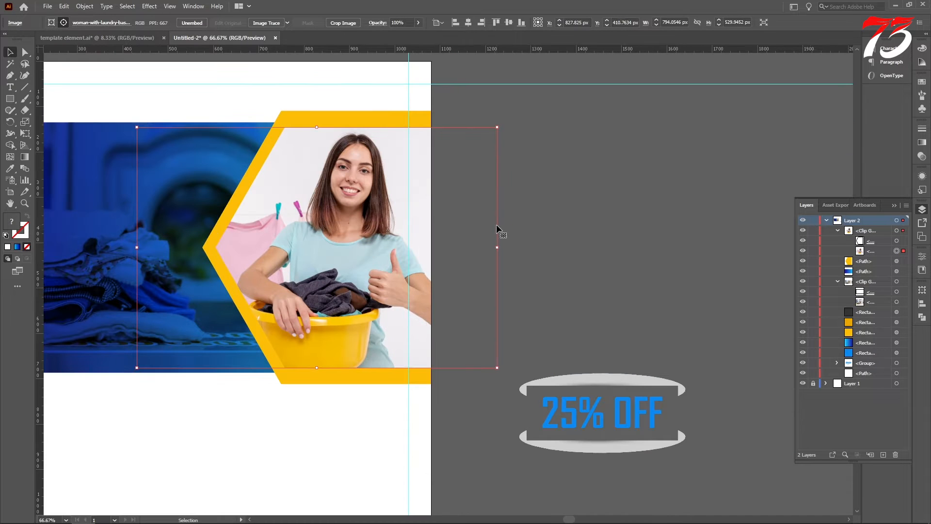
pyautogui.moveTo(317, 127); pyautogui.dragTo(317, 123)
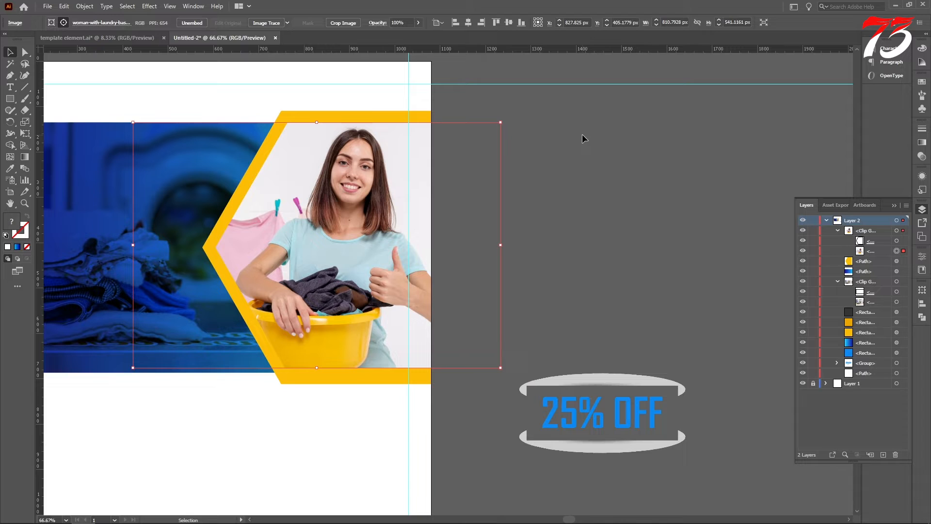
# Nudge the woman's photo horizontally within the hexagon mask to fine-tune its framing
pyautogui.press('Right')
pyautogui.press('Right')
pyautogui.press('Right')
pyautogui.press('Right')
pyautogui.press('Right')
pyautogui.press('Right')
pyautogui.press('Right')
pyautogui.press('Right')
pyautogui.press('Right')
pyautogui.press('Right')
pyautogui.press('Left')
pyautogui.press('Left')
pyautogui.press('Left')
pyautogui.press('Left')
pyautogui.press('Left')
pyautogui.press('Left')
pyautogui.press('Left')
pyautogui.press('Left')
pyautogui.press('Left')
pyautogui.press('Left')
pyautogui.press('Left')
pyautogui.press('Left')
pyautogui.press('Left')
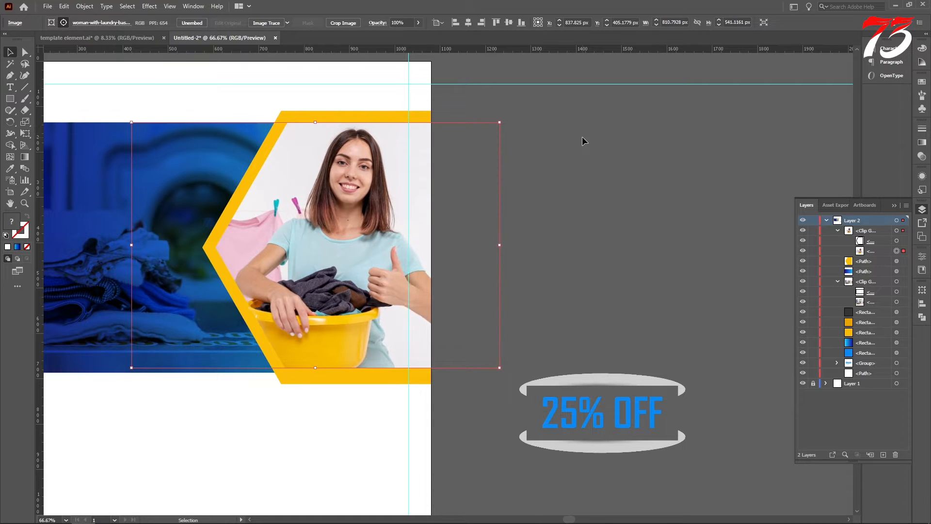
# Shift the woman's photo slightly to the left inside the hexagon mask and deselect it
pyautogui.press('Left')
pyautogui.press('Left')
pyautogui.press('Left')
pyautogui.press('Left')
pyautogui.press('Left')
pyautogui.press('Left')
pyautogui.press('Left')
pyautogui.press('Left')
pyautogui.press('Left')
pyautogui.press('Left')
pyautogui.press('Left')
pyautogui.press('Left')
pyautogui.press('Left')
pyautogui.press('Left')
pyautogui.press('Left')
pyautogui.press('Left')
pyautogui.press('Left')
pyautogui.press('Left')
pyautogui.press('Left')
pyautogui.press('Left')
pyautogui.click(643, 170)
pyautogui.scroll(-2, 644, 180)
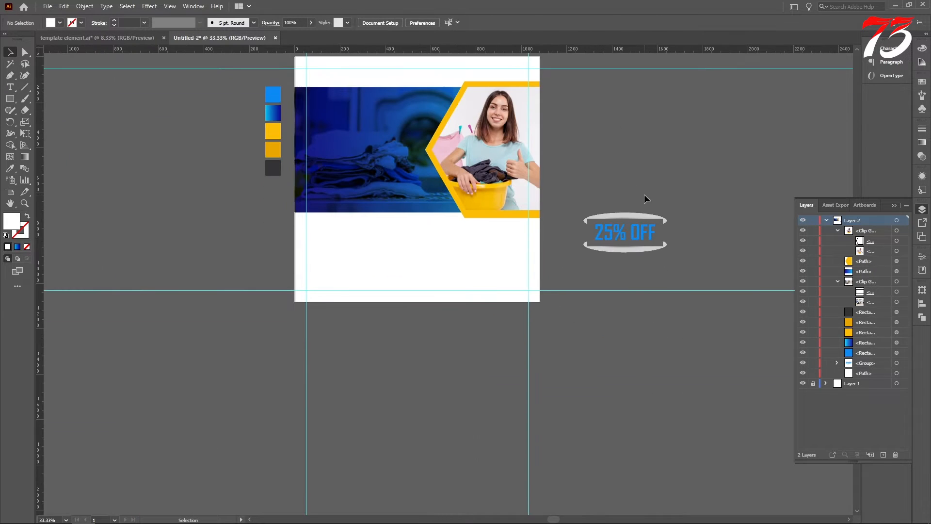
# Draw a rectangle about 420 × 115 px under the hexagon photo, ending at the artboard's right edge, and fill it with the border's yellow
pyautogui.scroll(3, 563, 249)
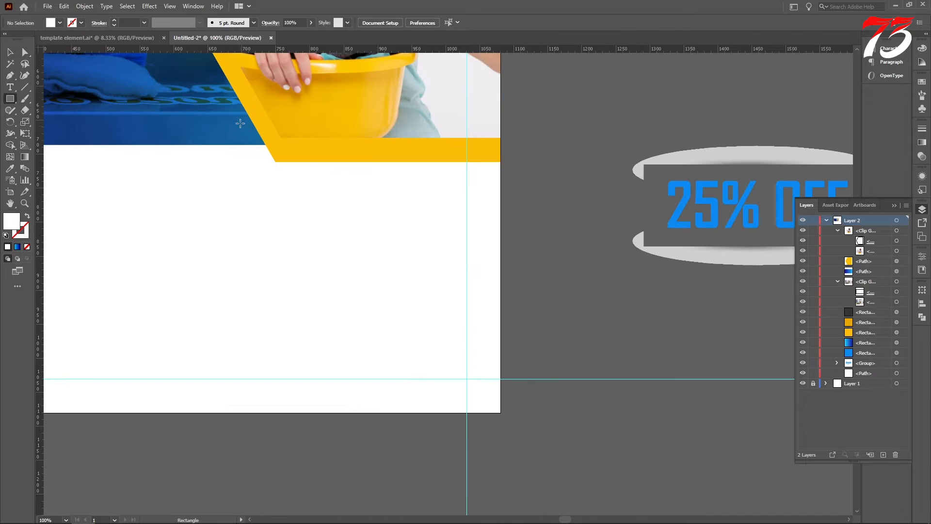
pyautogui.moveTo(215, 120)
pyautogui.mouseDown()
pyautogui.moveTo(339, 177)
pyautogui.moveTo(501, 198)
pyautogui.mouseUp()
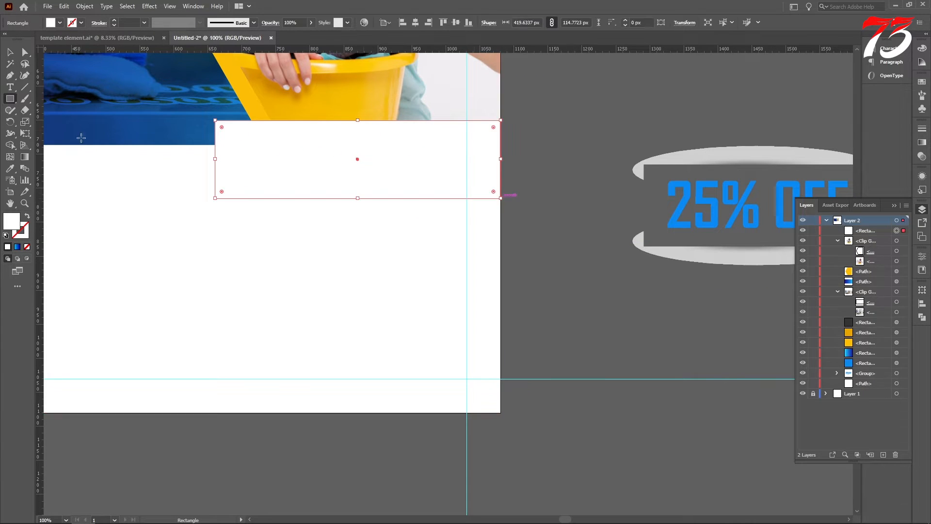
pyautogui.click(12, 170)
pyautogui.click(250, 103)
pyautogui.scroll(-1, 445, 154)
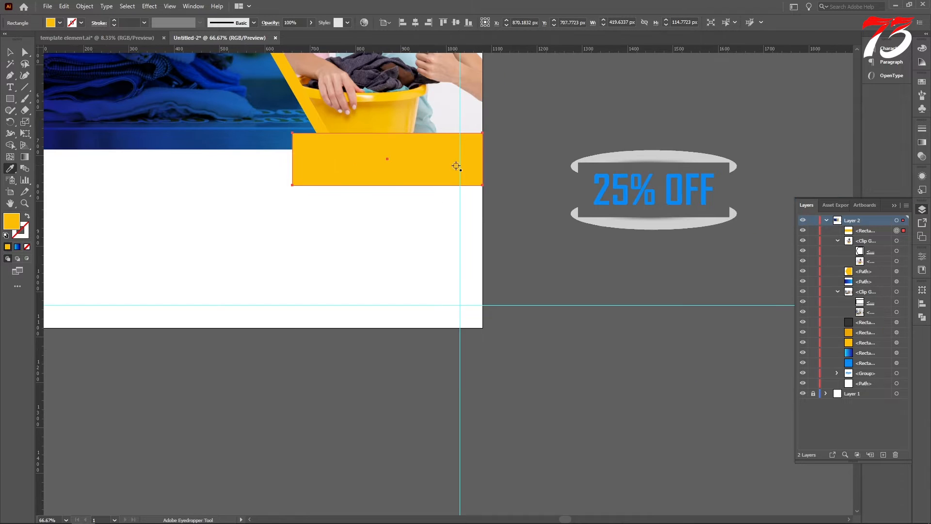
pyautogui.scroll(1, 455, 165)
# Widen the yellow rectangle to the left and move its lower-left corner inward so its left edge slants like the hexagon's border
pyautogui.press('v')
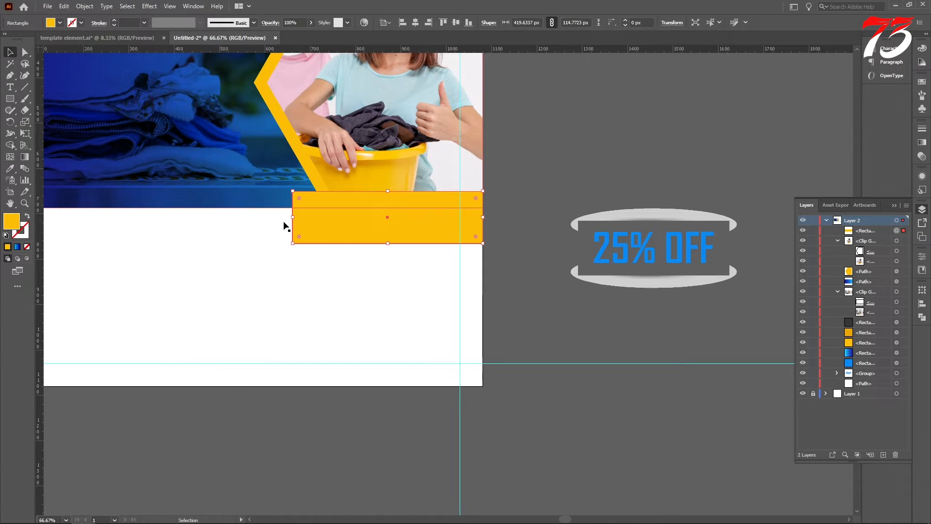
pyautogui.moveTo(293, 216); pyautogui.dragTo(314, 245)
pyautogui.press('a')
pyautogui.scroll(1, 273, 247)
pyautogui.scroll(12, 312, 244)
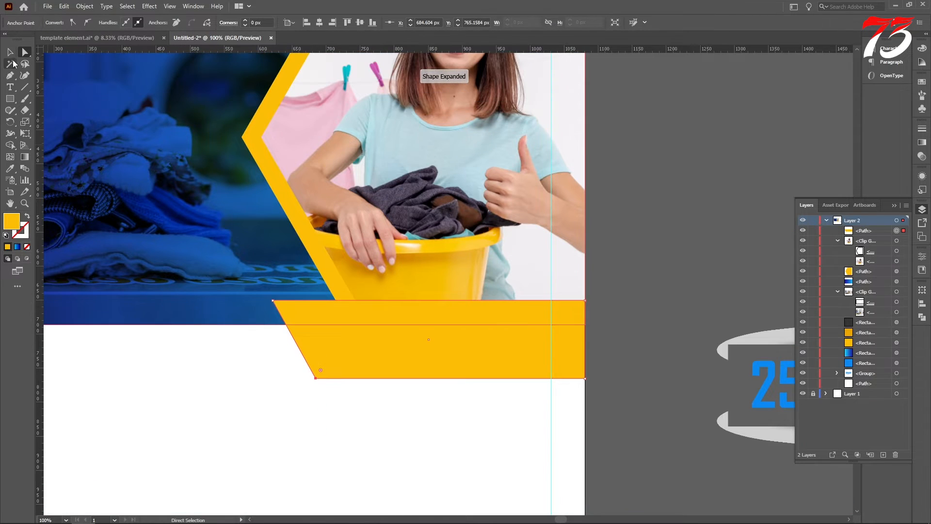
pyautogui.click(10, 52)
pyautogui.scroll(3, 666, 199)
pyautogui.click(663, 195)
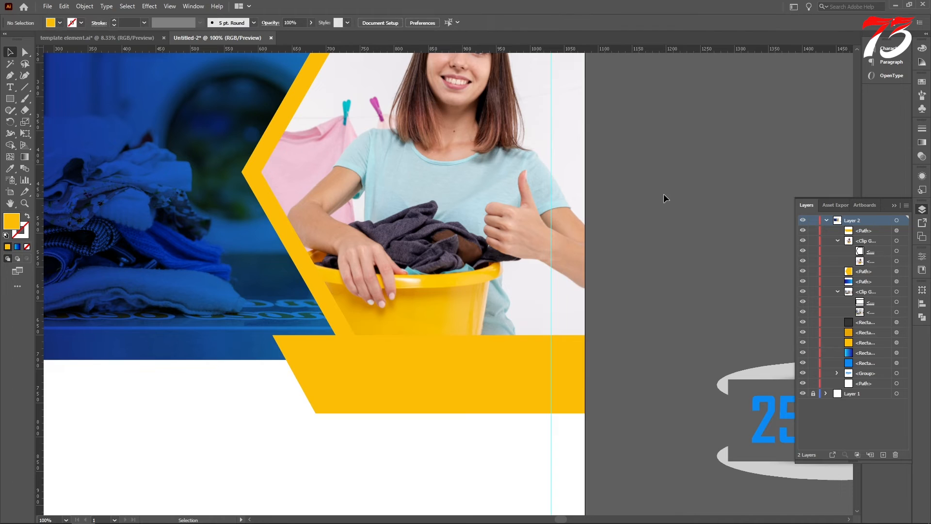
# Draw a triangular fold with the Pen tool between the hexagon's lower-left border and the yellow banner's upper-left corner
pyautogui.click(10, 76)
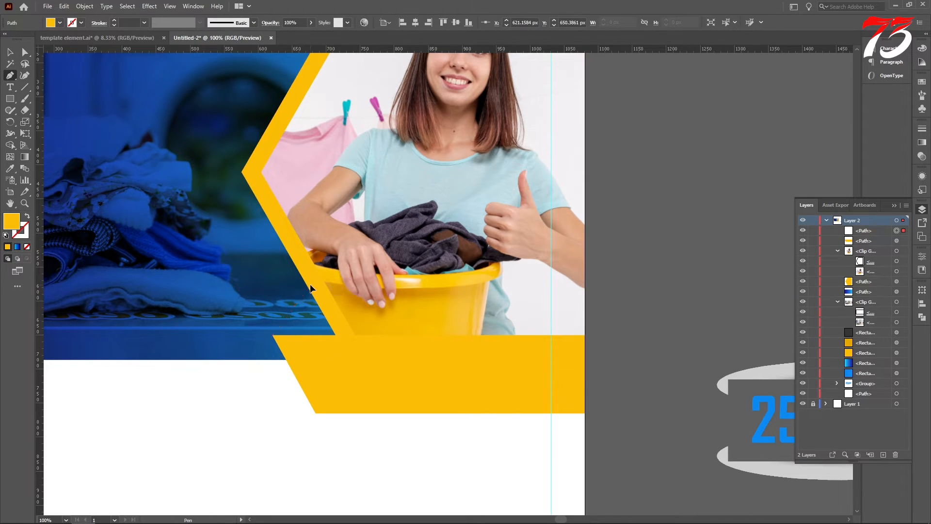
pyautogui.click(310, 285)
pyautogui.click(353, 354)
pyautogui.scroll(5, 285, 345)
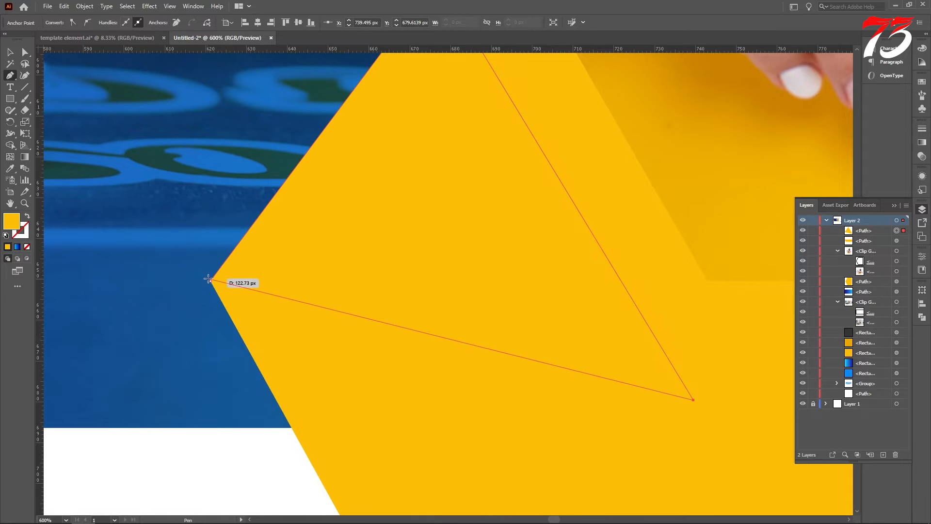
# Fill the fold triangle with the darker yellow swatch and send it behind the yellow hexagon border and banner
pyautogui.scroll(-8, 67, 179)
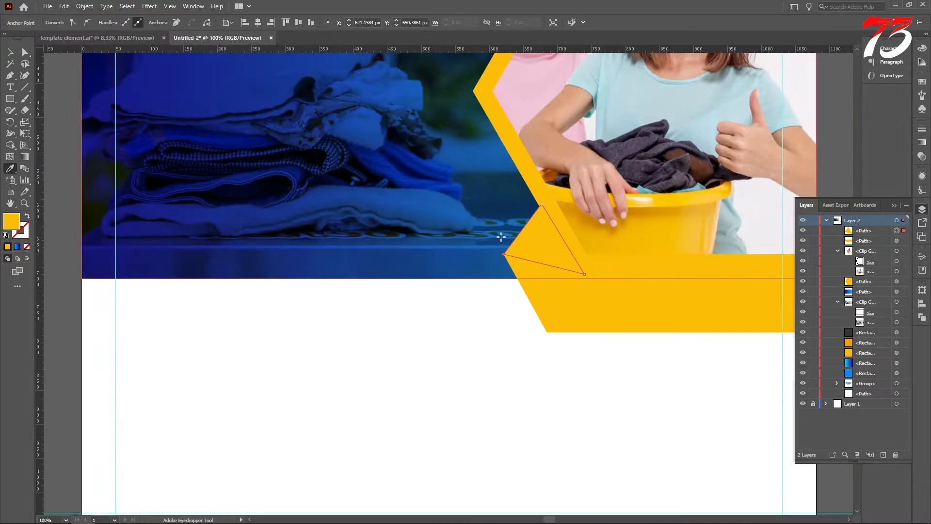
pyautogui.click(338, 186)
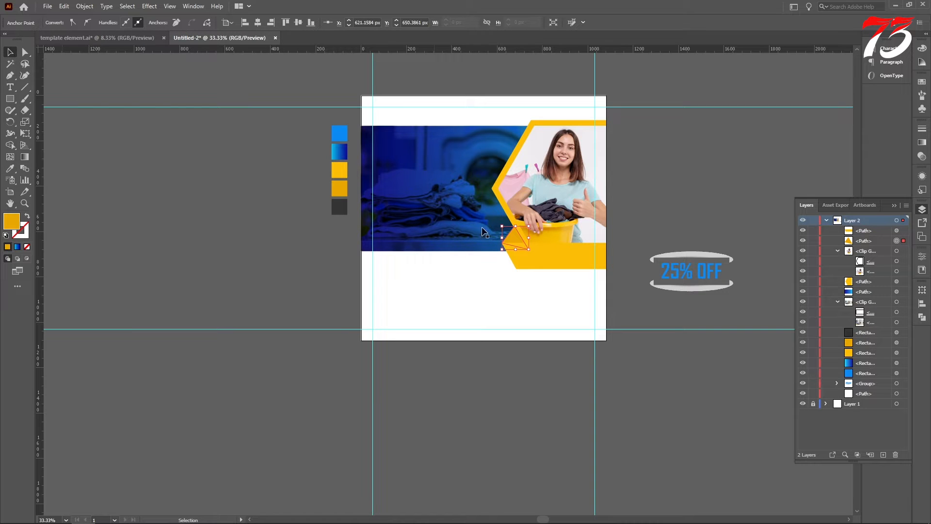
pyautogui.scroll(4, 572, 228)
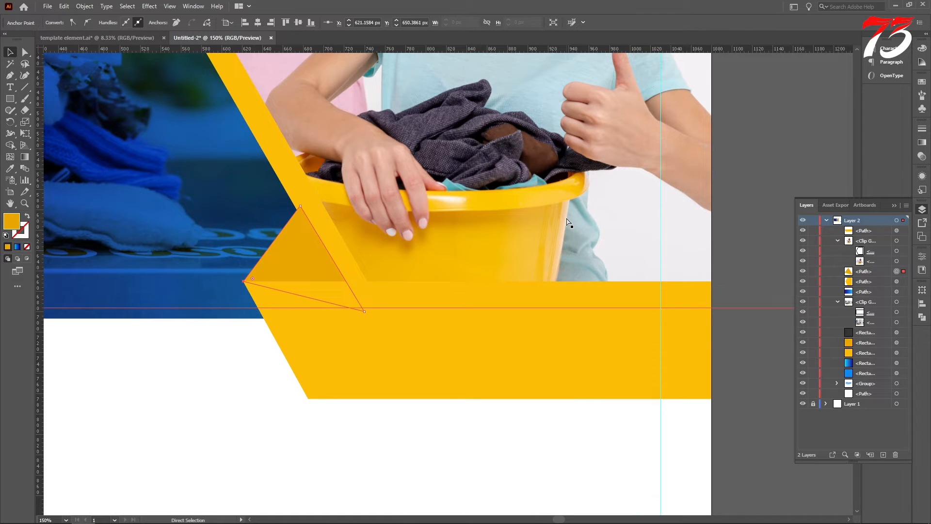
pyautogui.scroll(-4, 520, 276)
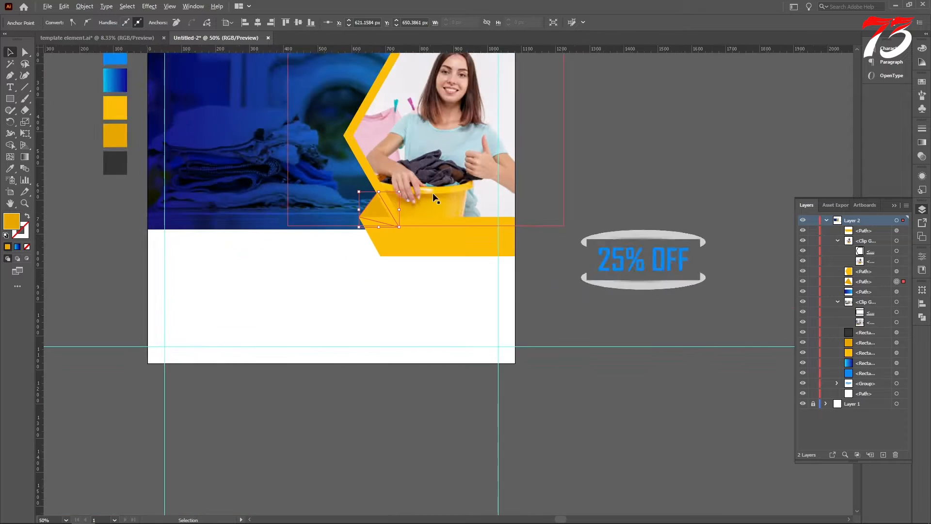
pyautogui.click(509, 272)
pyautogui.scroll(3, 559, 203)
pyautogui.scroll(-3, 606, 213)
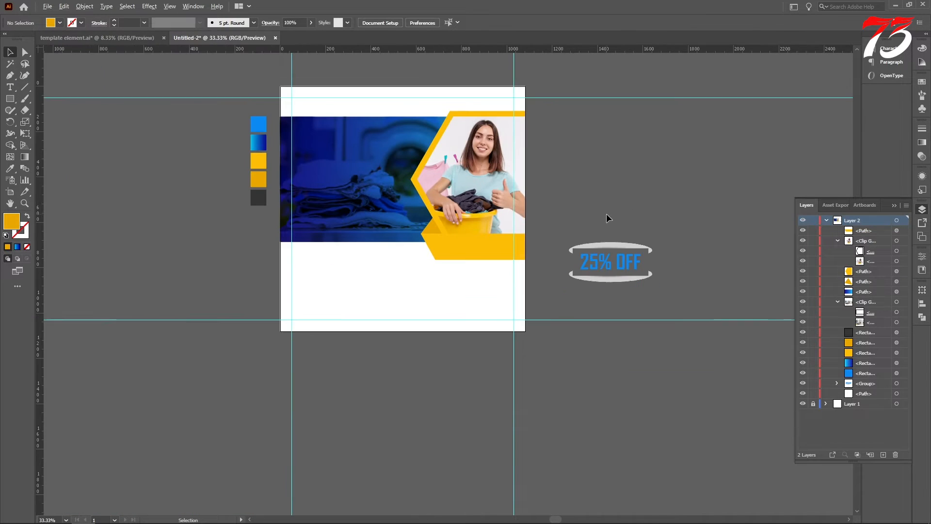
pyautogui.scroll(-1, 607, 213)
pyautogui.scroll(-1, 602, 217)
pyautogui.scroll(3, 600, 215)
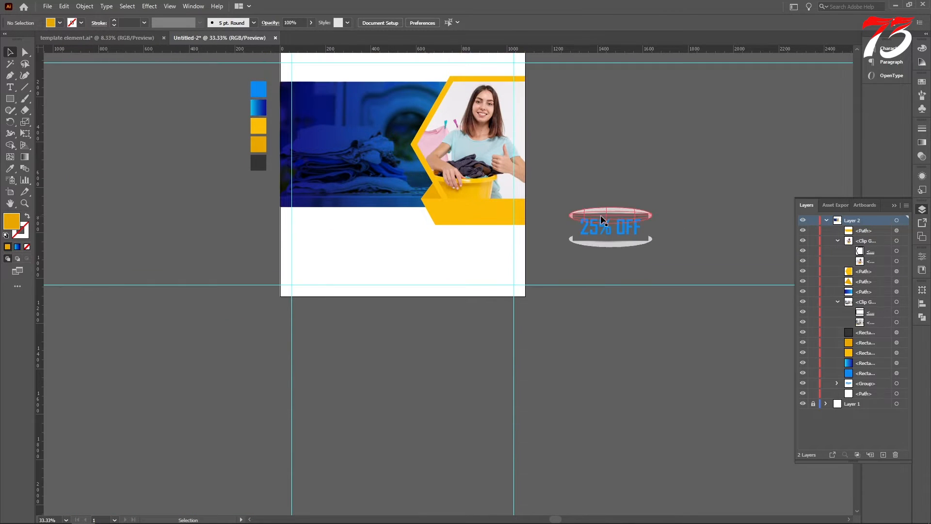
# Copy the company logo, social icons, website and phone groups from the template element file and paste them beside the post's artboard
pyautogui.click(97, 37)
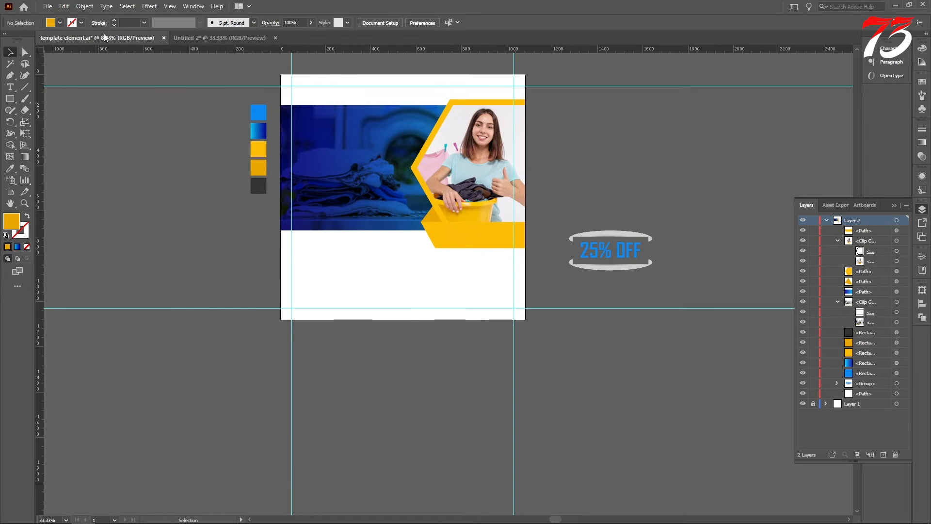
pyautogui.scroll(5, 498, 147)
pyautogui.scroll(1, 499, 186)
pyautogui.scroll(4, 499, 186)
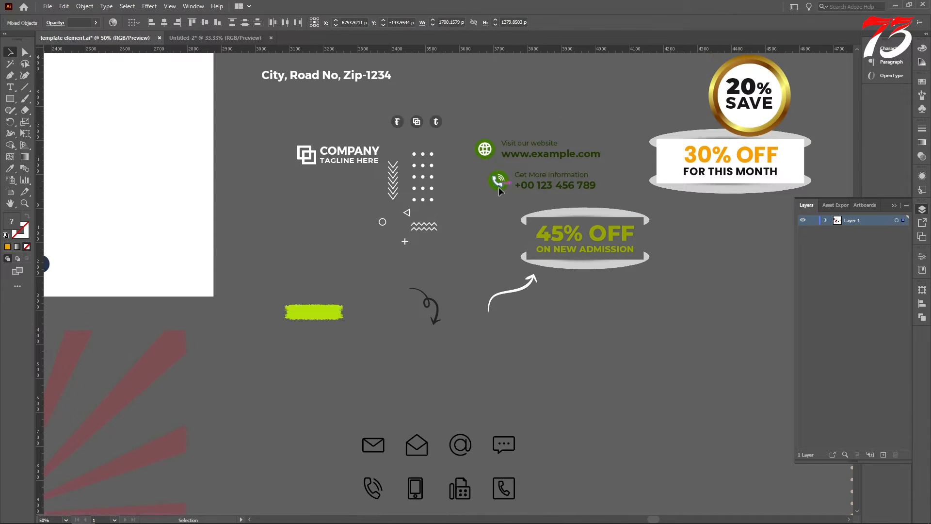
pyautogui.click(501, 235)
pyautogui.keyDown('shift'); pyautogui.click(355, 217); pyautogui.keyUp('shift')
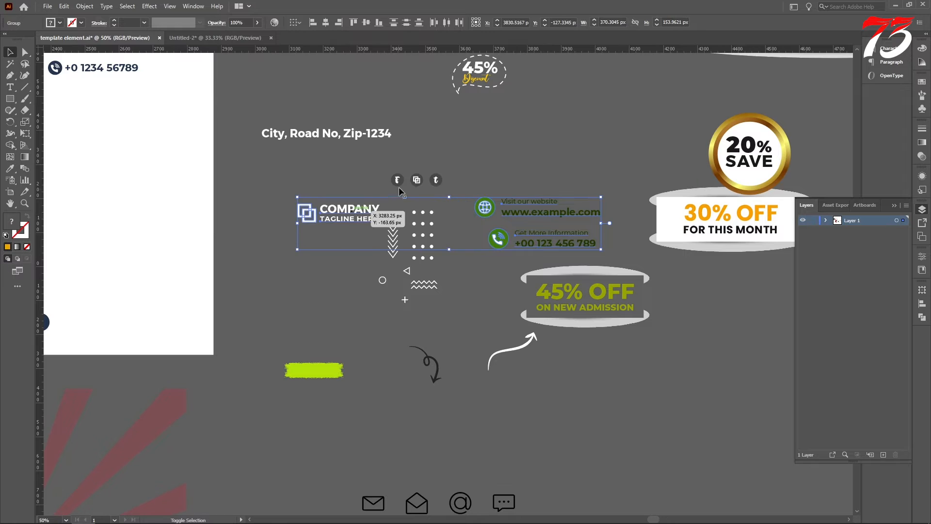
pyautogui.keyDown('shift'); pyautogui.click(398, 181); pyautogui.keyUp('shift')
pyautogui.moveTo(398, 182); pyautogui.dragTo(654, 148)
pyautogui.click(634, 173)
# Recolour the company logo group with the bright blue swatch
pyautogui.scroll(2, 634, 173)
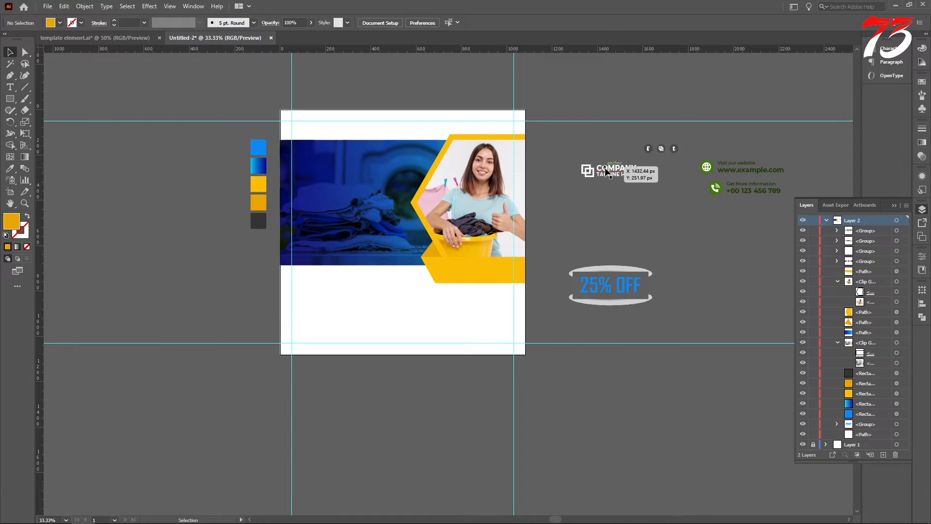
pyautogui.click(606, 171)
pyautogui.click(258, 148)
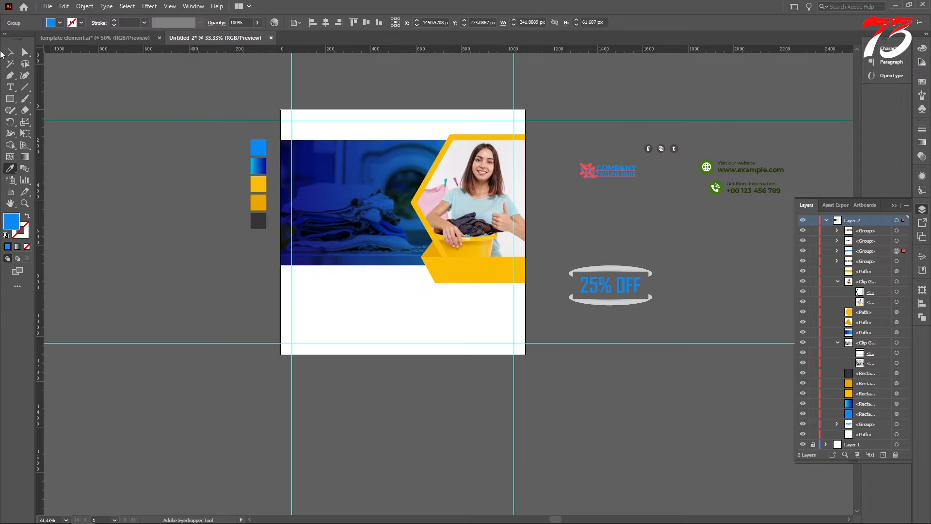
# Place the logo at the artboard's upper-left margin guides and scale it down to about 214 × 55 px
pyautogui.moveTo(600, 170); pyautogui.dragTo(290, 124)
pyautogui.scroll(3, 290, 124)
pyautogui.scroll(3, 286, 120)
pyautogui.moveTo(342, 144); pyautogui.dragTo(374, 144)
pyautogui.scroll(-1, 345, 156)
pyautogui.scroll(-3, 347, 160)
pyautogui.scroll(2, 416, 141)
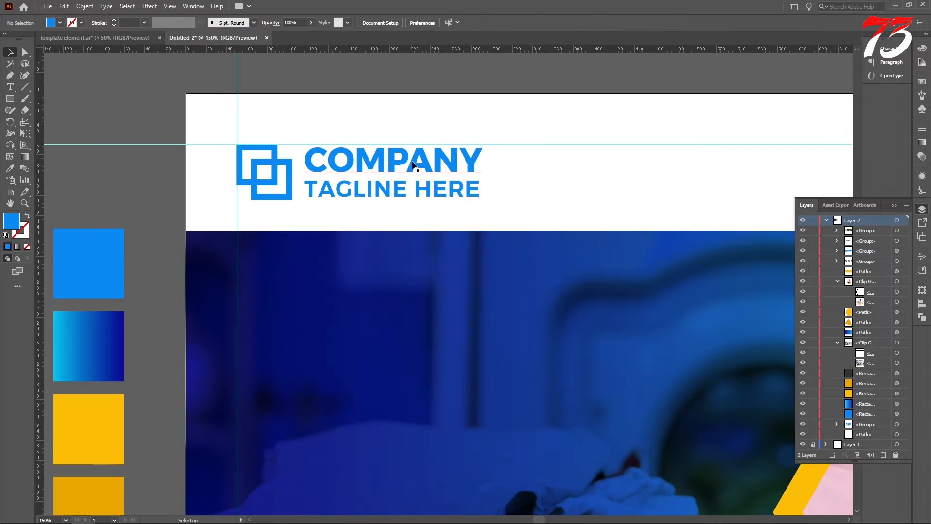
pyautogui.moveTo(483, 207); pyautogui.dragTo(455, 199)
pyautogui.scroll(-3, 262, 210)
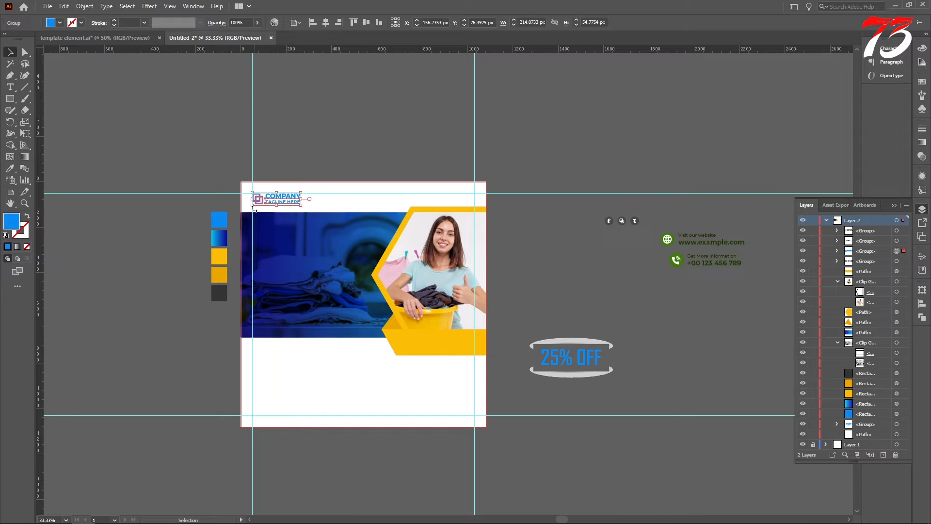
# Place the social icons group in the artboard's upper-right corner, aligned to the top and right margin guides
pyautogui.scroll(3, 305, 224)
pyautogui.scroll(2, 621, 284)
pyautogui.moveTo(648, 275); pyautogui.dragTo(372, 213)
pyautogui.scroll(5, 315, 231)
pyautogui.scroll(1, 338, 224)
pyautogui.click(685, 214)
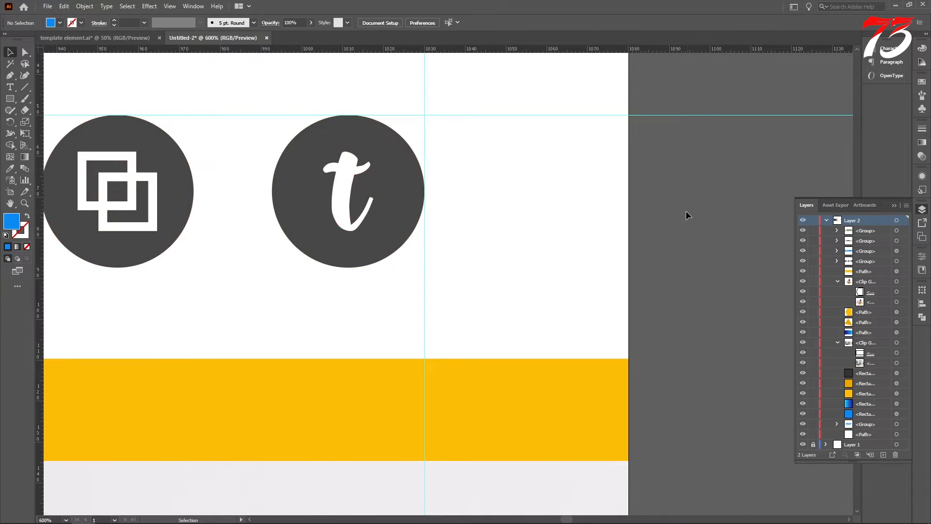
# Recolour the three social icons' background circles with the logo's bright blue
pyautogui.scroll(-3, 686, 214)
pyautogui.press('a')
pyautogui.click(432, 221)
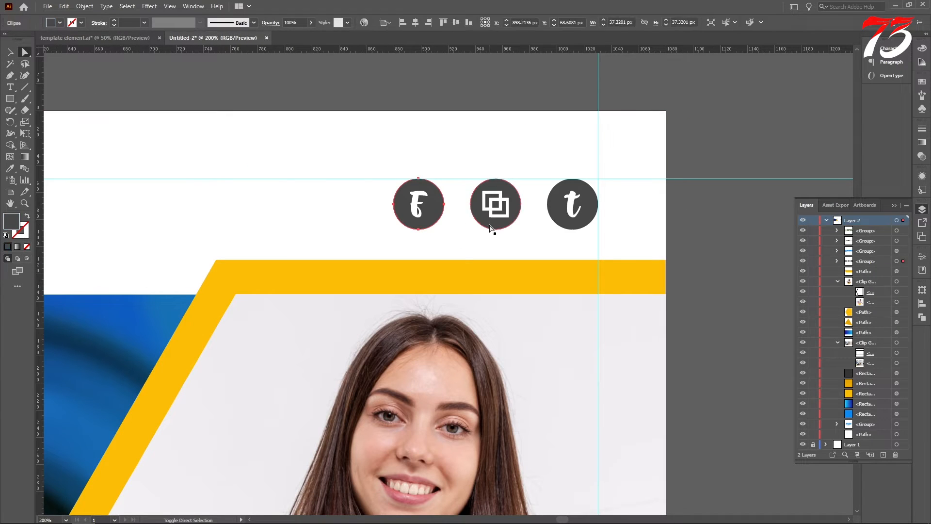
pyautogui.keyDown('shift'); pyautogui.click(493, 228); pyautogui.keyUp('shift')
pyautogui.keyDown('shift'); pyautogui.click(565, 231); pyautogui.keyUp('shift')
pyautogui.click(9, 168)
pyautogui.hotkey('ctrl', '-')
pyautogui.hotkey('ctrl', '-')
pyautogui.hotkey('ctrl', '-')
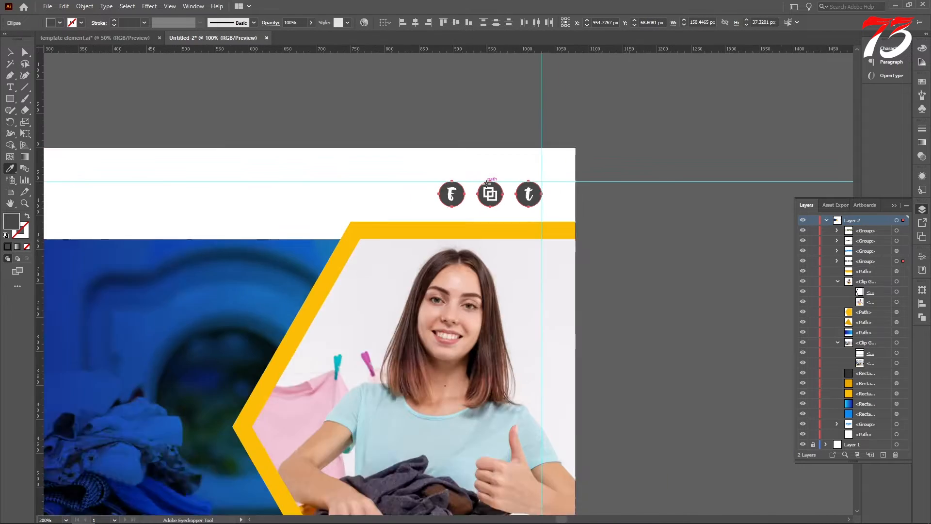
pyautogui.click(126, 189)
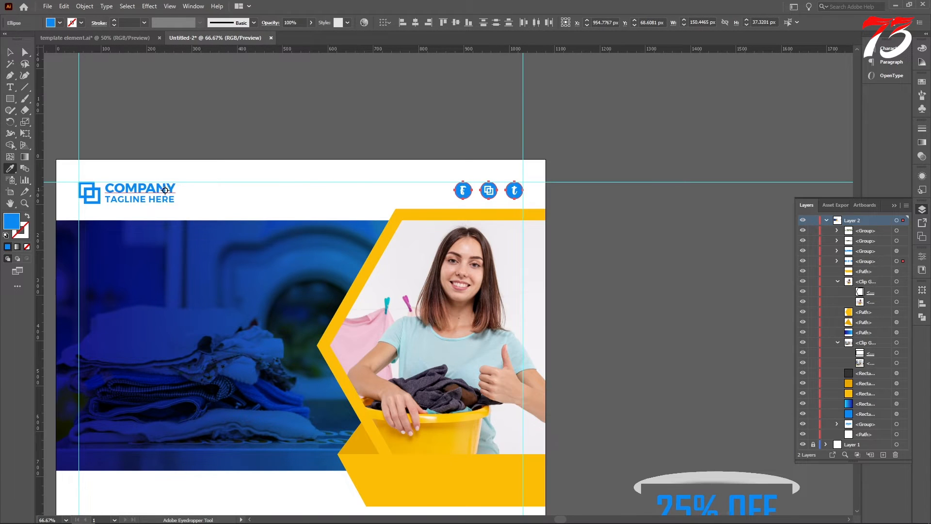
pyautogui.click(11, 56)
pyautogui.scroll(-3, 564, 164)
pyautogui.scroll(2, 665, 249)
pyautogui.click(659, 234)
# Move the 25% OFF badge onto the artboard below the yellow banner, aligning its text with the right margin guide
pyautogui.scroll(-3, 658, 234)
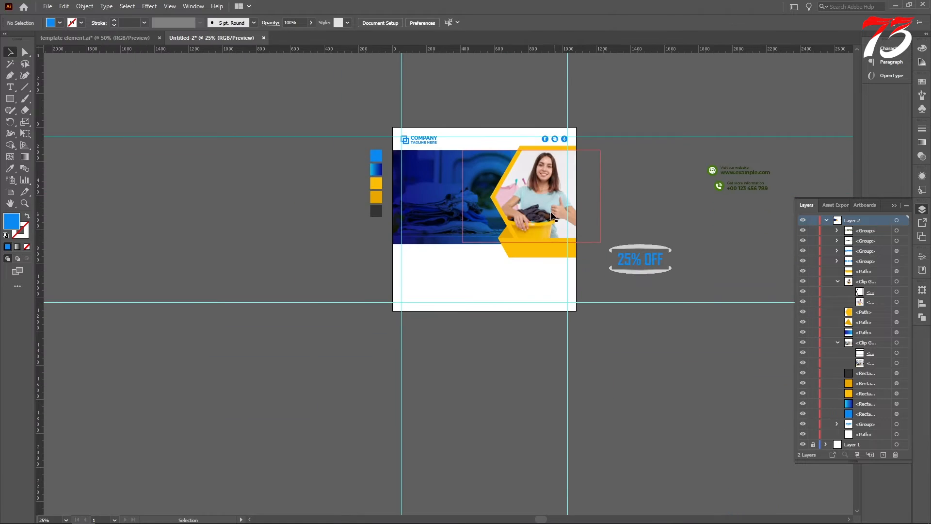
pyautogui.scroll(3, 664, 280)
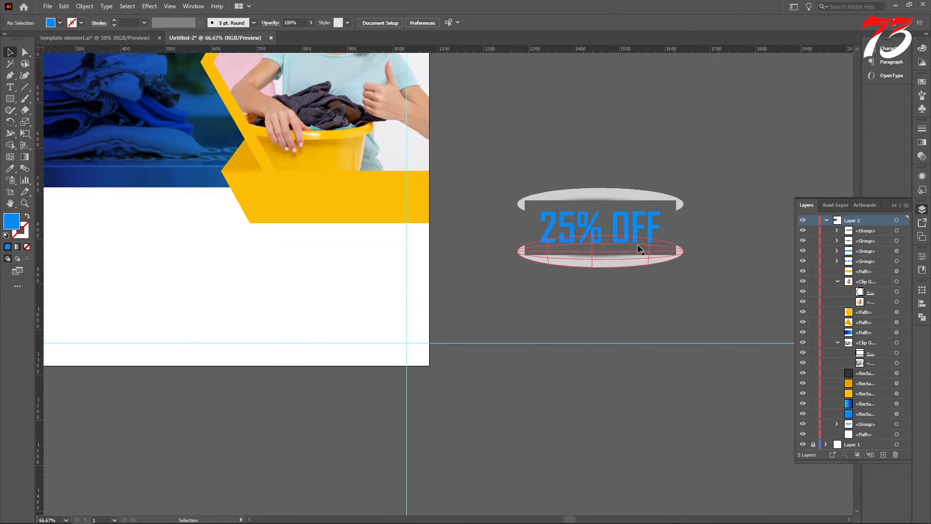
pyautogui.moveTo(637, 244); pyautogui.dragTo(368, 277)
pyautogui.scroll(3, 357, 280)
pyautogui.scroll(-6, 358, 279)
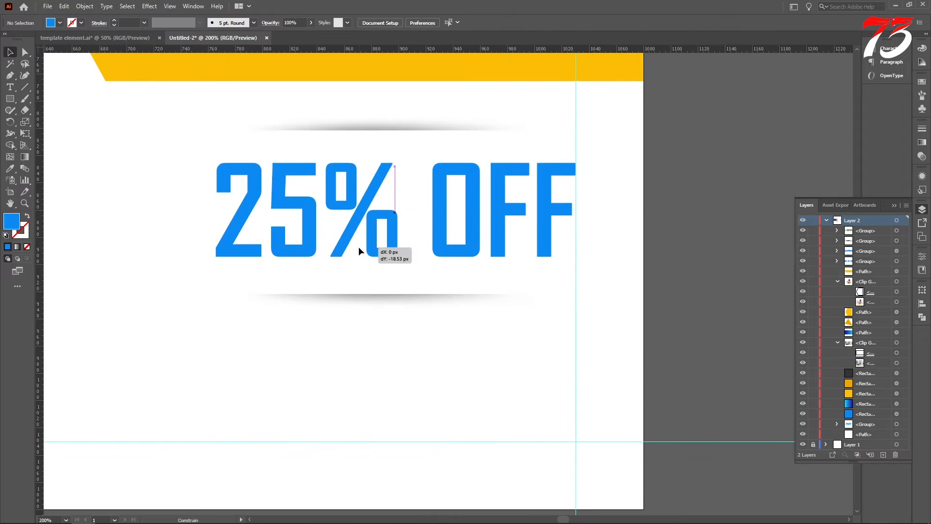
# Place the phone contact group in the artboard's lower-left corner, aligning its round icon with the left and bottom margin guides
pyautogui.moveTo(574, 163); pyautogui.dragTo(234, 331)
pyautogui.scroll(6, 253, 266)
pyautogui.scroll(3, 263, 336)
pyautogui.scroll(-9, 234, 331)
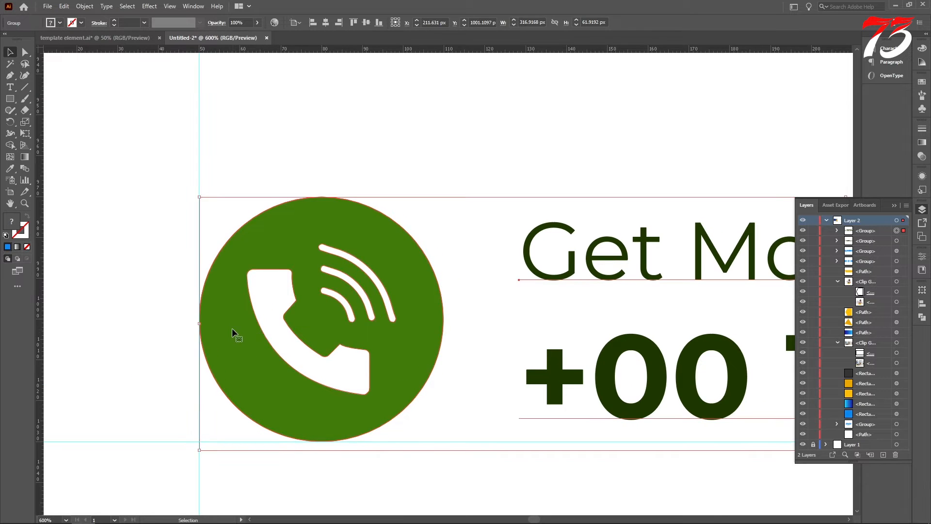
# Place the website contact group in the artboard's lower-right corner, level with the phone group and ending at the right margin guide
pyautogui.moveTo(674, 152); pyautogui.dragTo(379, 346)
pyautogui.scroll(7, 404, 321)
pyautogui.scroll(3, 383, 341)
pyautogui.scroll(-5, 362, 311)
pyautogui.scroll(-3, 361, 313)
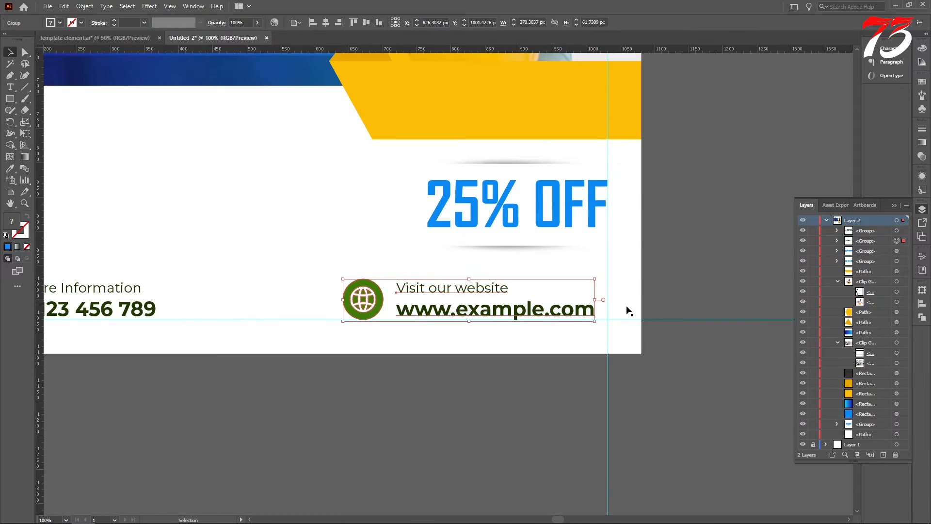
pyautogui.scroll(6, 627, 312)
pyautogui.moveTo(629, 308); pyautogui.dragTo(743, 307)
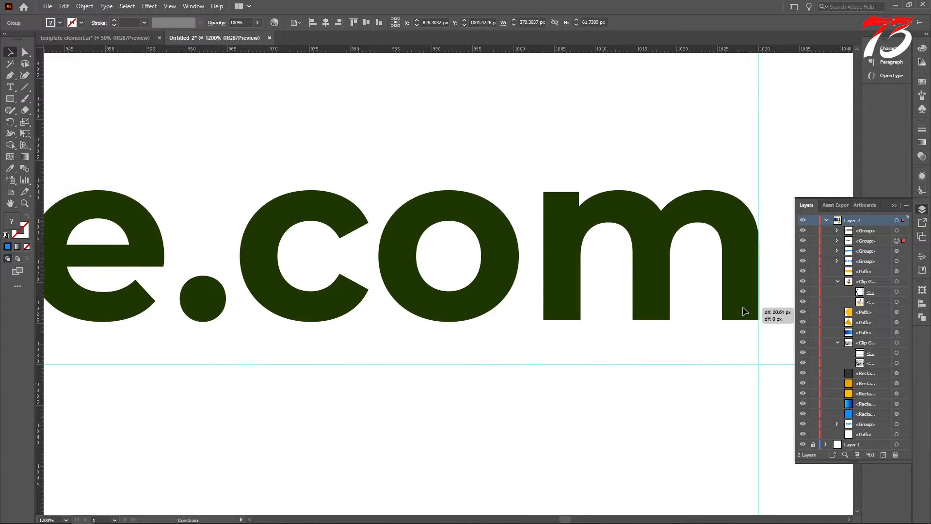
pyautogui.scroll(-8, 743, 307)
pyautogui.click(78, 313)
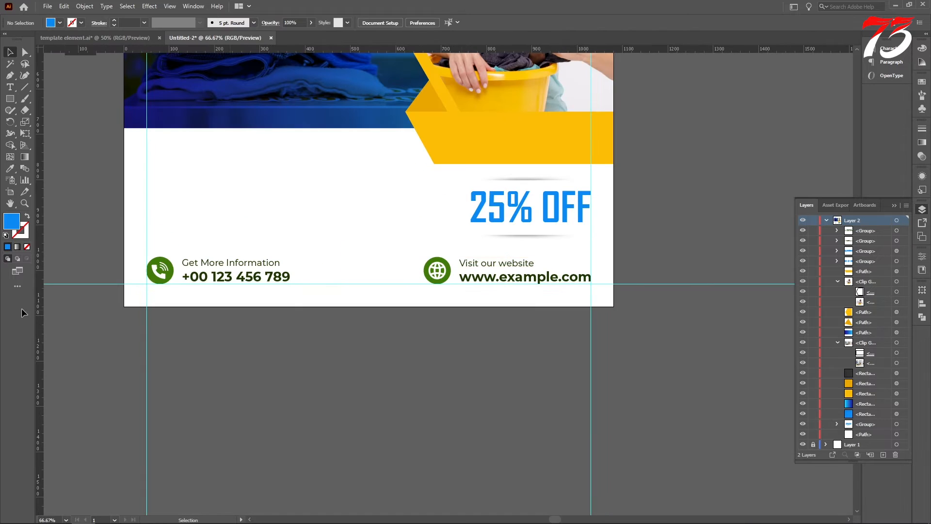
pyautogui.click(10, 88)
pyautogui.moveTo(460, 263); pyautogui.dragTo(662, 320)
pyautogui.click(10, 169)
pyautogui.scroll(-3, 582, 259)
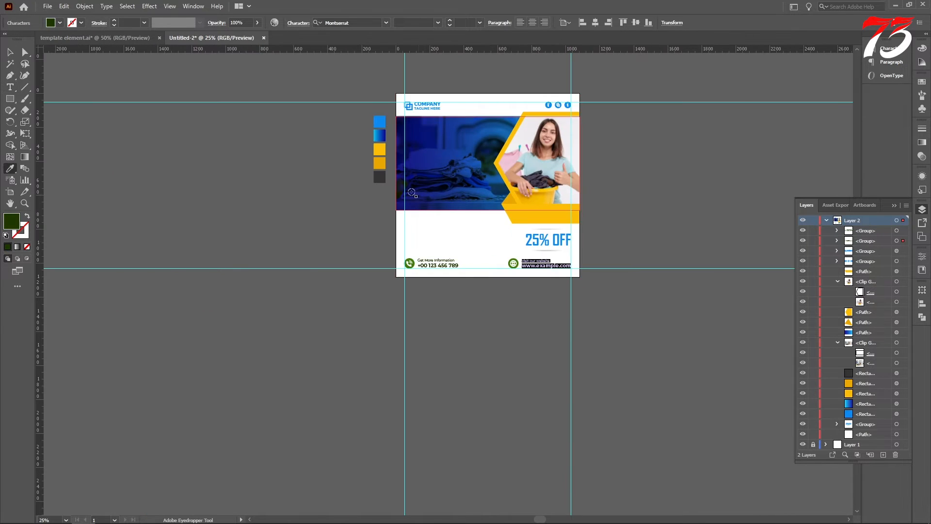
pyautogui.click(381, 178)
pyautogui.scroll(4, 438, 280)
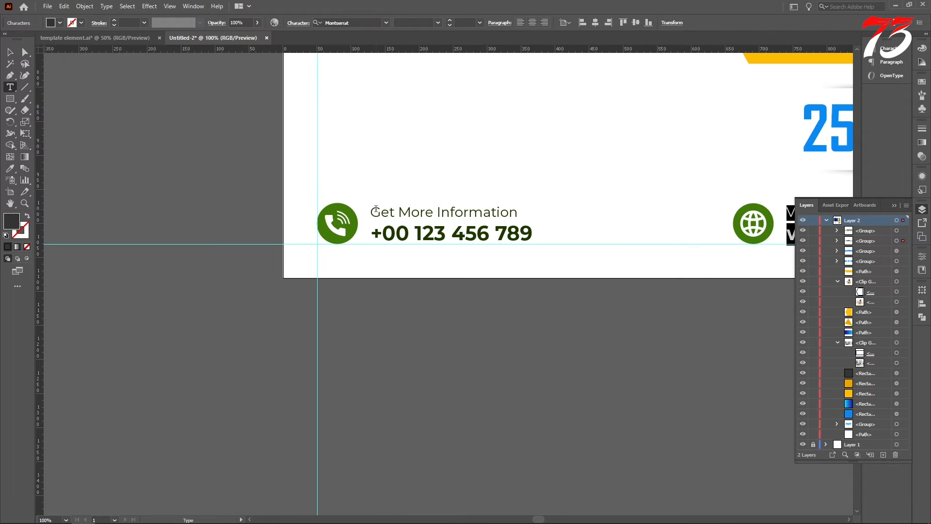
# Recolour the phone contact text dark grey and both contact icon circles with the blue of the 25% OFF text
pyautogui.moveTo(371, 208); pyautogui.dragTo(596, 266)
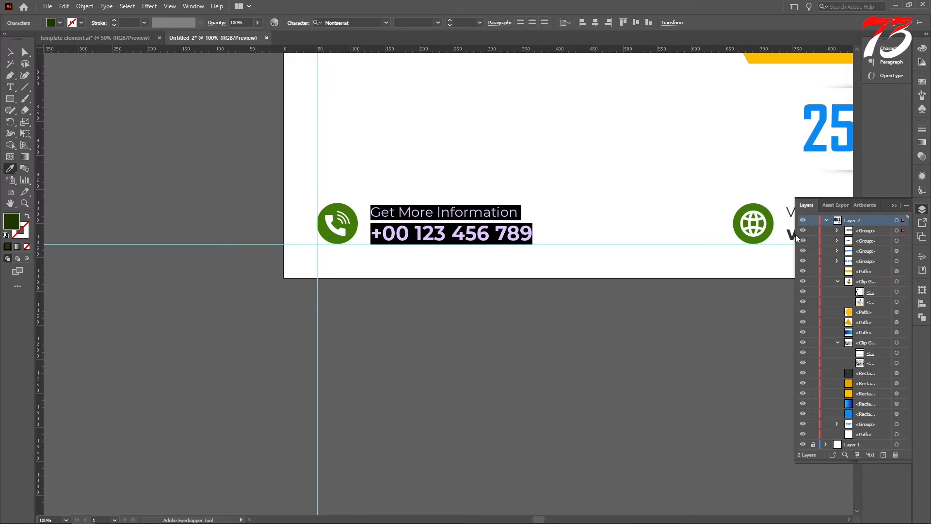
pyautogui.click(10, 53)
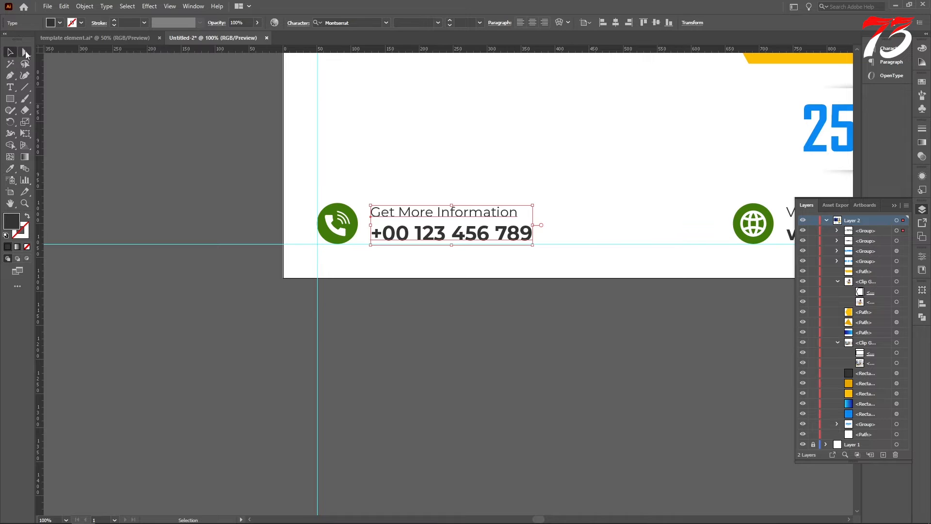
pyautogui.click(25, 52)
pyautogui.click(331, 210)
pyautogui.scroll(-2, 252, 226)
pyautogui.scroll(2, 521, 226)
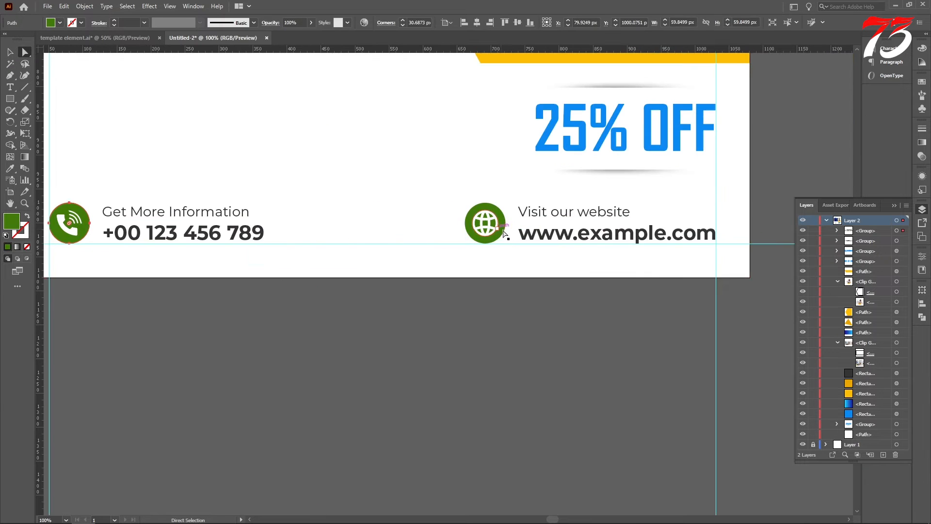
pyautogui.press('i')
pyautogui.click(539, 141)
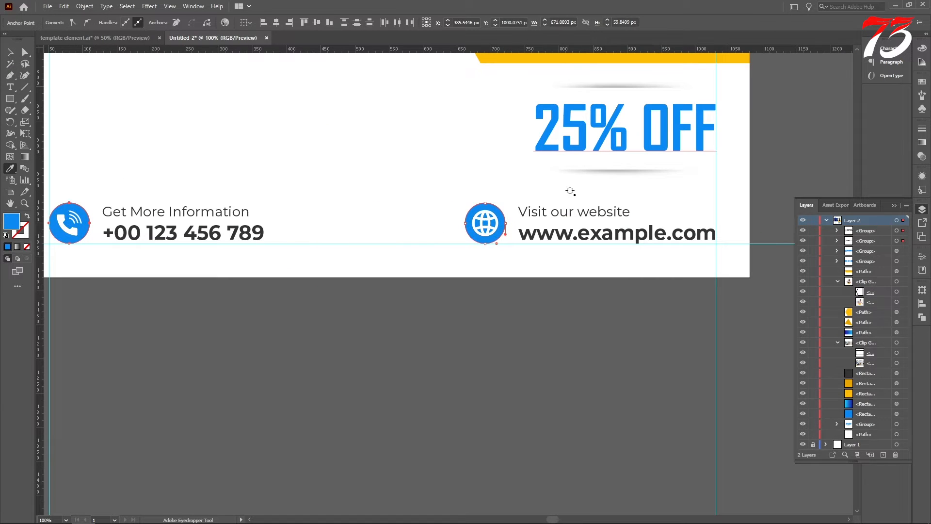
pyautogui.scroll(-2, 460, 176)
pyautogui.scroll(5, 414, 190)
pyautogui.click(10, 53)
pyautogui.scroll(3, 108, 171)
pyautogui.click(108, 171)
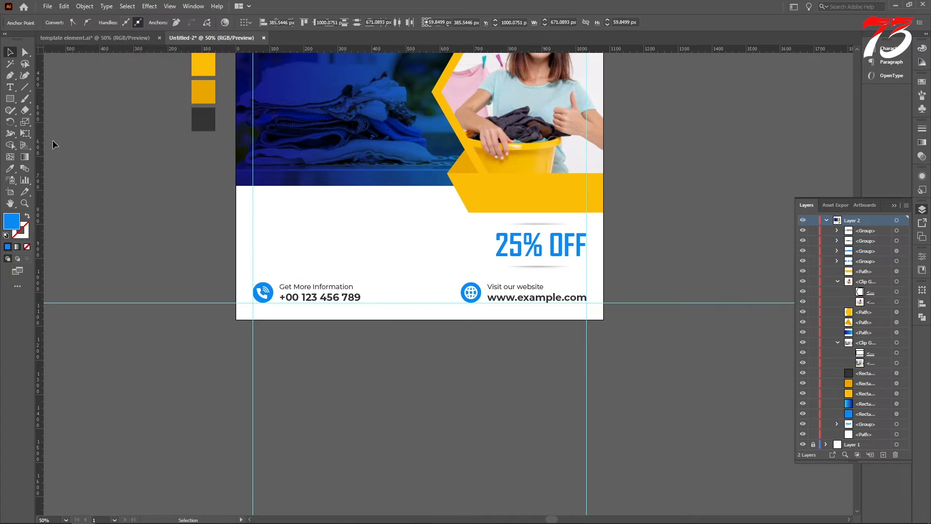
# Add an "OUR SERVICES:" text line in the white area above the phone contact group
pyautogui.click(10, 88)
pyautogui.scroll(3, 243, 230)
pyautogui.click(297, 174)
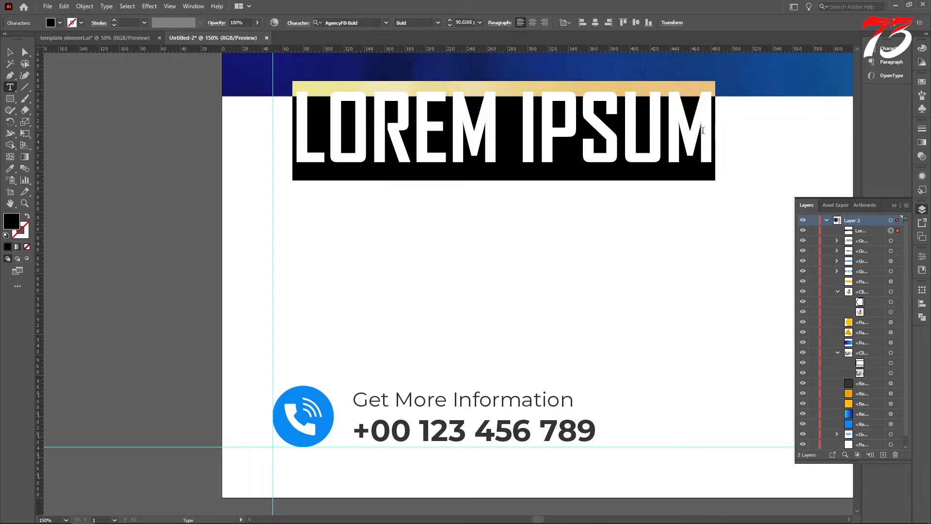
pyautogui.write('OUR SER')
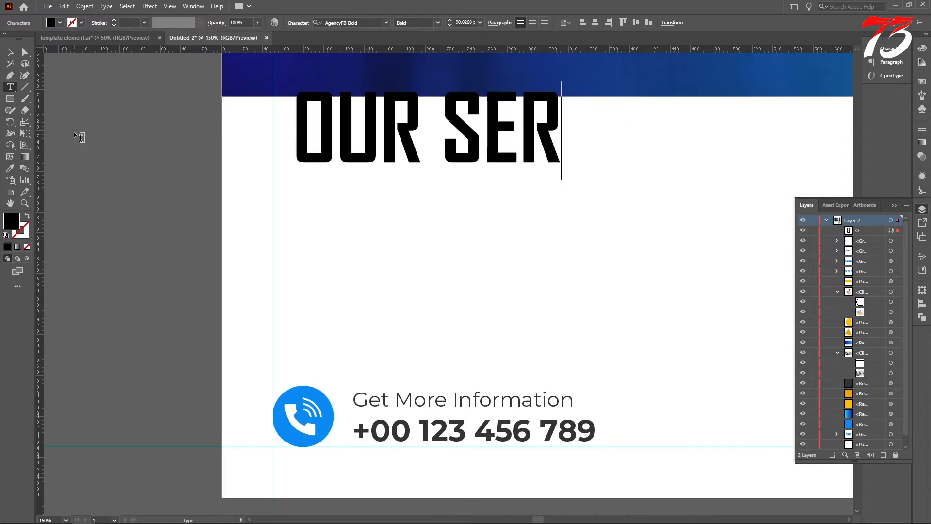
pyautogui.write('VICES:')
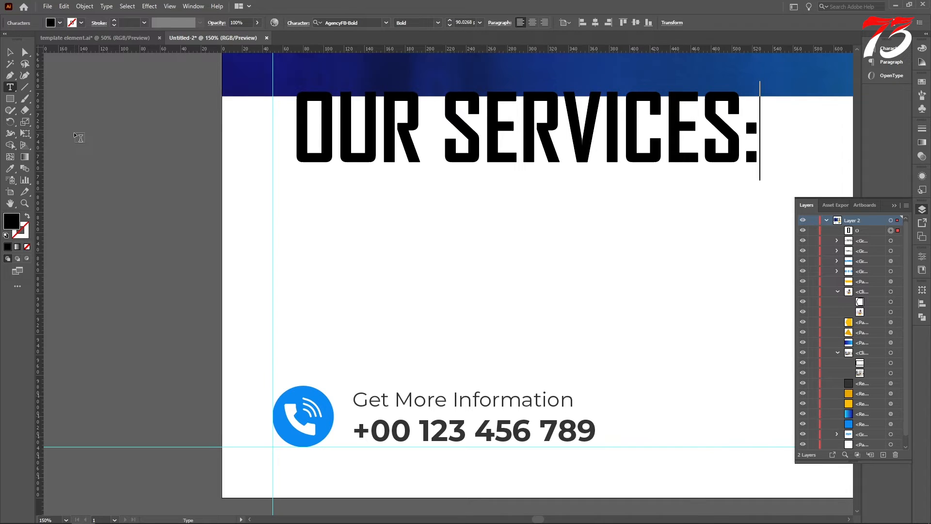
pyautogui.press('Escape')
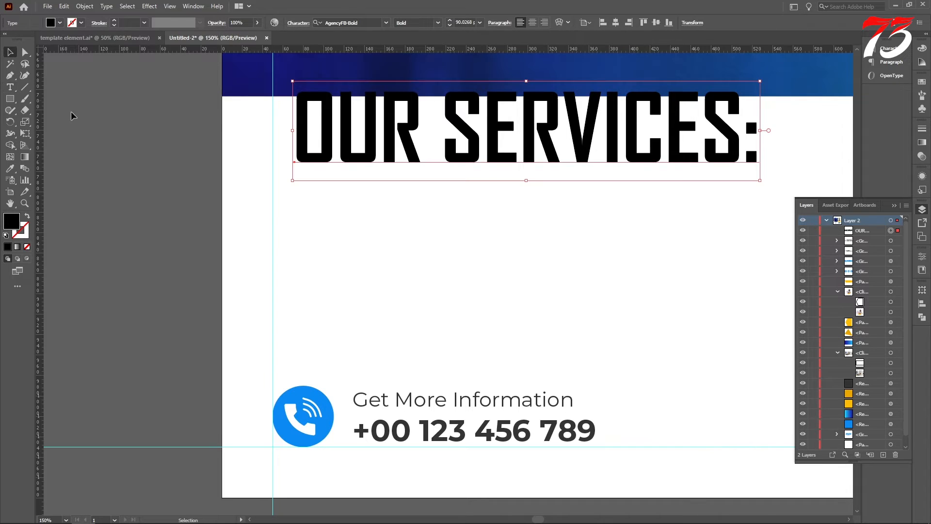
# Match the "OUR SERVICES:" heading to the bold dark grey Montserrat style of the phone number using the Eyedropper
pyautogui.click(11, 169)
pyautogui.click(425, 430)
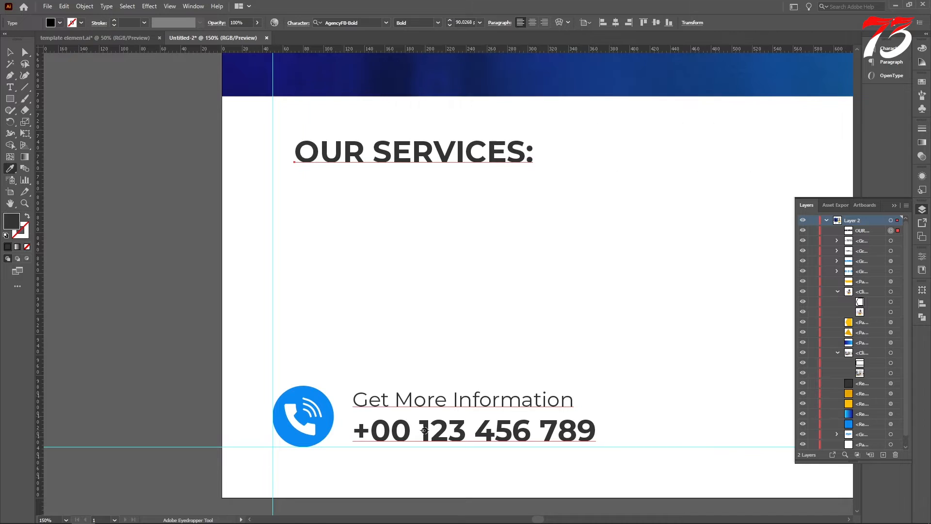
pyautogui.click(10, 52)
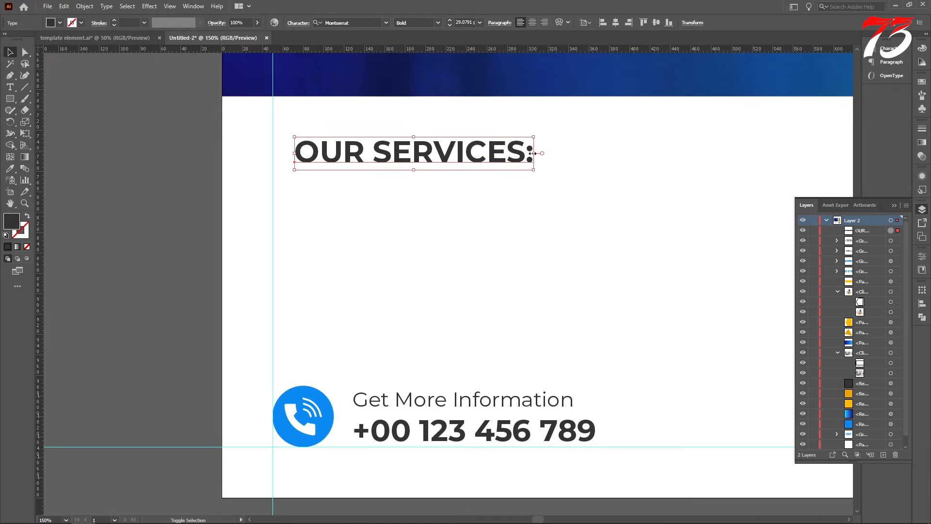
# Enlarge the "OUR SERVICES:" heading to about 37 pt and align its left edge with the left margin guide
pyautogui.moveTo(533, 154); pyautogui.dragTo(601, 154)
pyautogui.scroll(2, 349, 154)
pyautogui.moveTo(344, 171); pyautogui.dragTo(248, 178)
pyautogui.scroll(3, 271, 173)
pyautogui.scroll(-4, 340, 183)
# Recolour the word "SERVICES:" in the heading with the yellow of the banner
pyautogui.press('t')
pyautogui.scroll(-3, 382, 193)
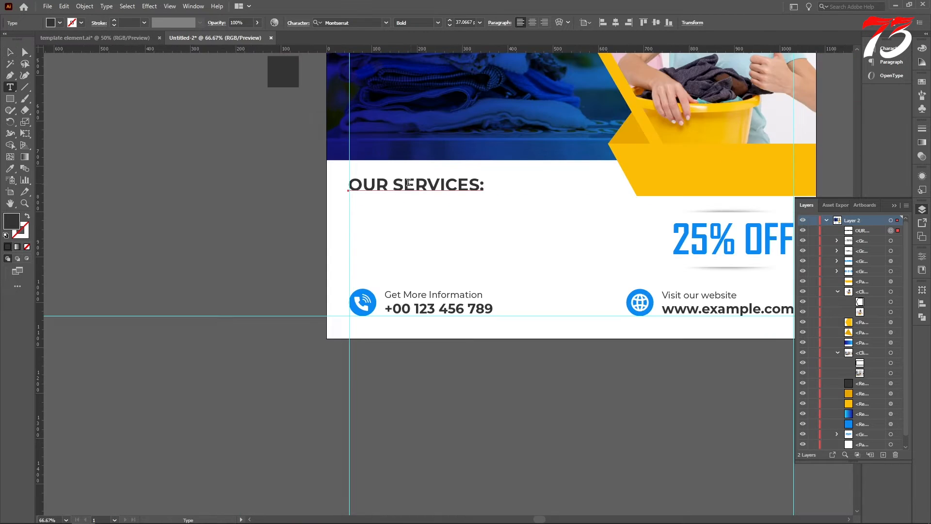
pyautogui.moveTo(394, 184); pyautogui.dragTo(551, 187)
pyautogui.click(681, 171)
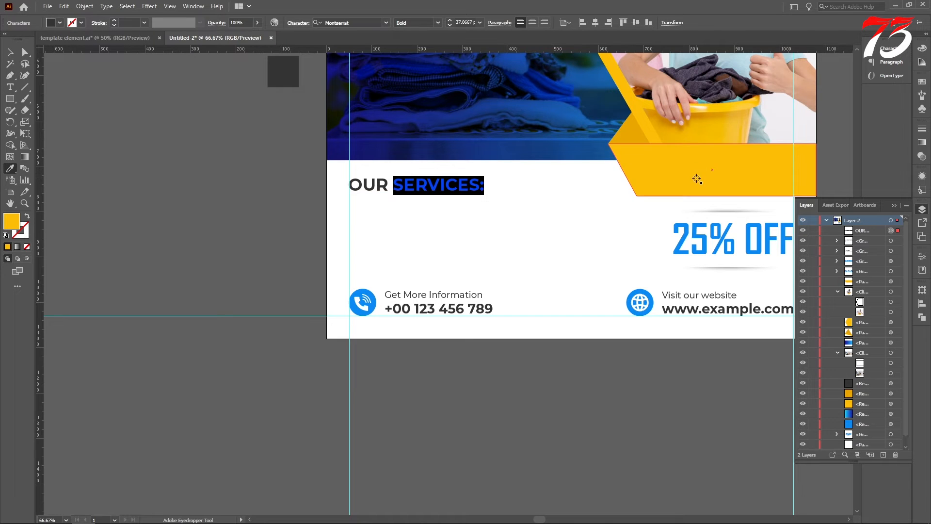
pyautogui.press('v')
pyautogui.scroll(-1, 136, 147)
pyautogui.click(142, 150)
# Draw a thin yellow rectangle about 137 × 3 px under the "OUR SERVICES:" heading, starting at the left margin guide
pyautogui.press('m')
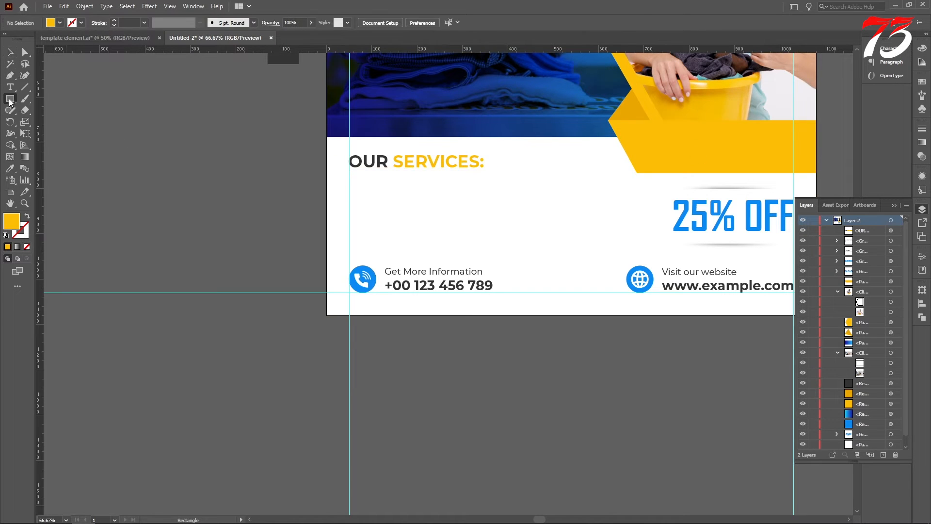
pyautogui.scroll(2, 360, 162)
pyautogui.moveTo(275, 177); pyautogui.dragTo(416, 180)
pyautogui.press('v')
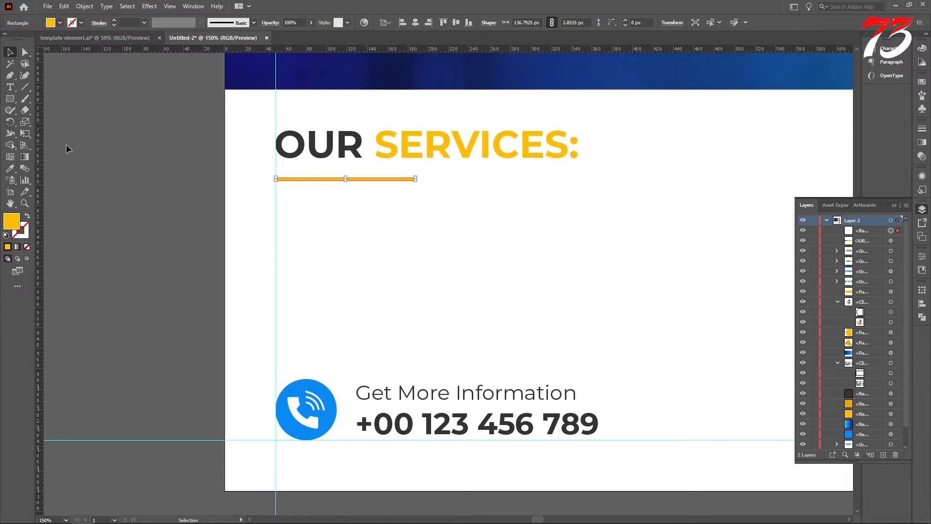
# Move the yellow underline bar slightly up, closer to the heading
pyautogui.scroll(1, 67, 145)
pyautogui.click(116, 181)
pyautogui.scroll(5, 289, 215)
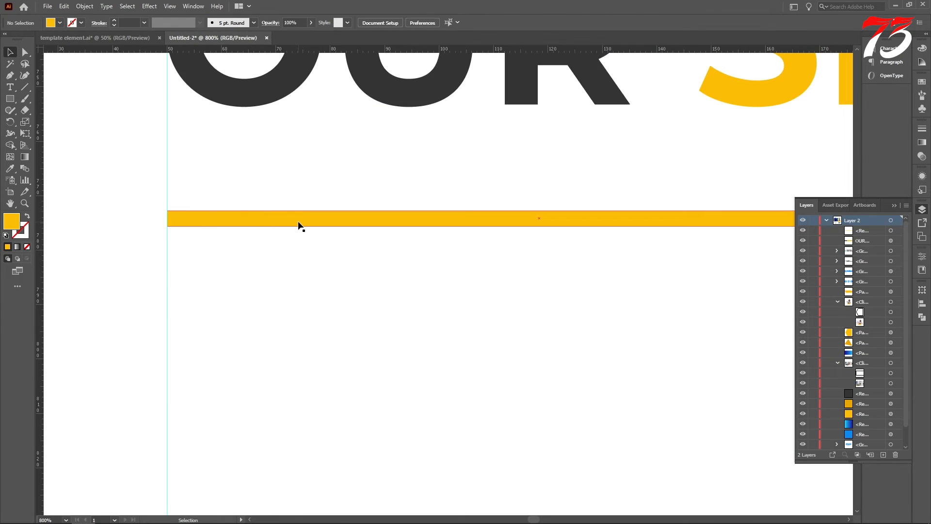
pyautogui.moveTo(299, 222); pyautogui.dragTo(298, 214)
pyautogui.scroll(-6, 386, 188)
pyautogui.click(71, 135)
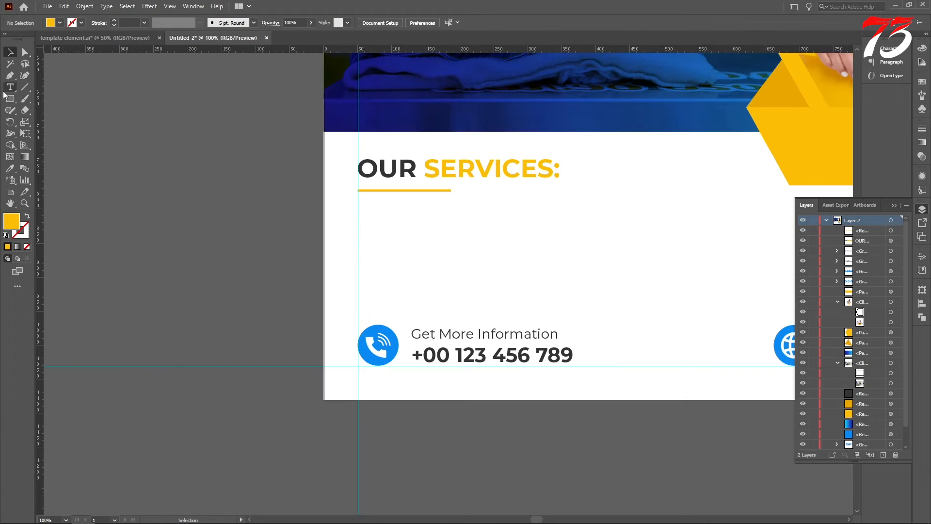
# Duplicate the "OUR SERVICES:" heading below the underline bar, set the copy to SemiBold and scale it down to about 34 pt
pyautogui.moveTo(429, 169); pyautogui.dragTo(429, 218)
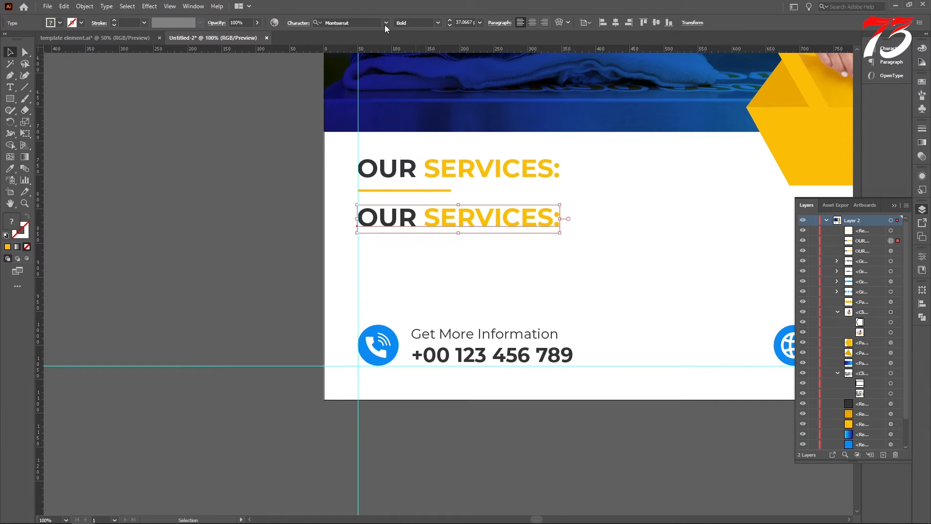
pyautogui.click(435, 22)
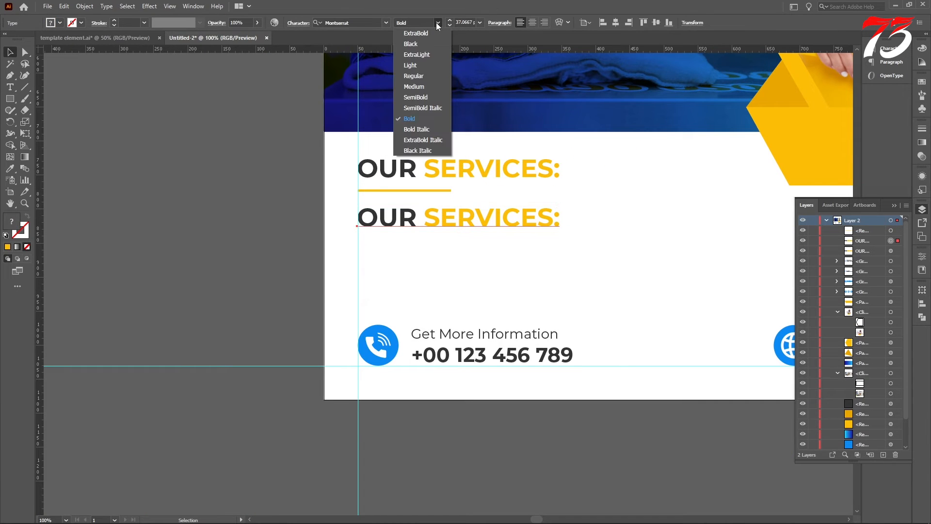
pyautogui.click(423, 97)
pyautogui.moveTo(557, 232); pyautogui.dragTo(541, 231)
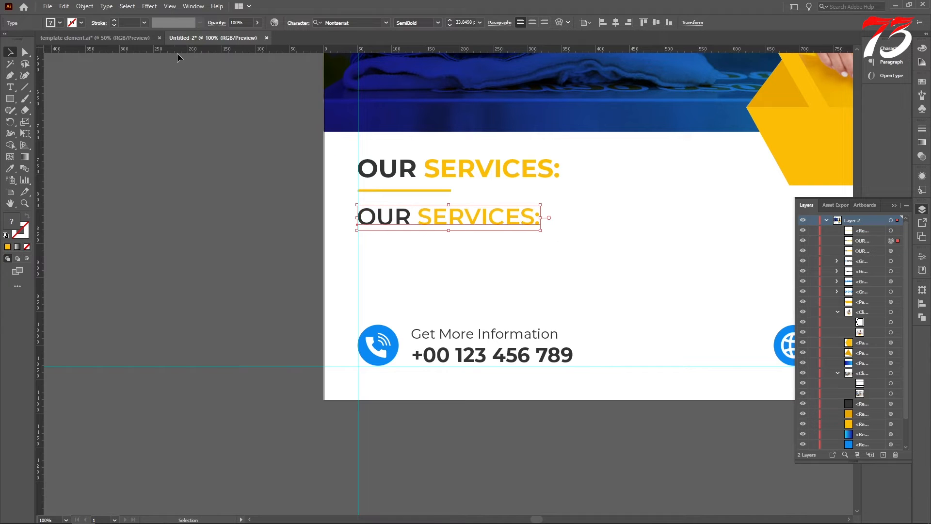
# Replace the duplicated heading's text with "Silk & Suede" in dark grey
pyautogui.click(11, 88)
pyautogui.moveTo(538, 217); pyautogui.dragTo(176, 204)
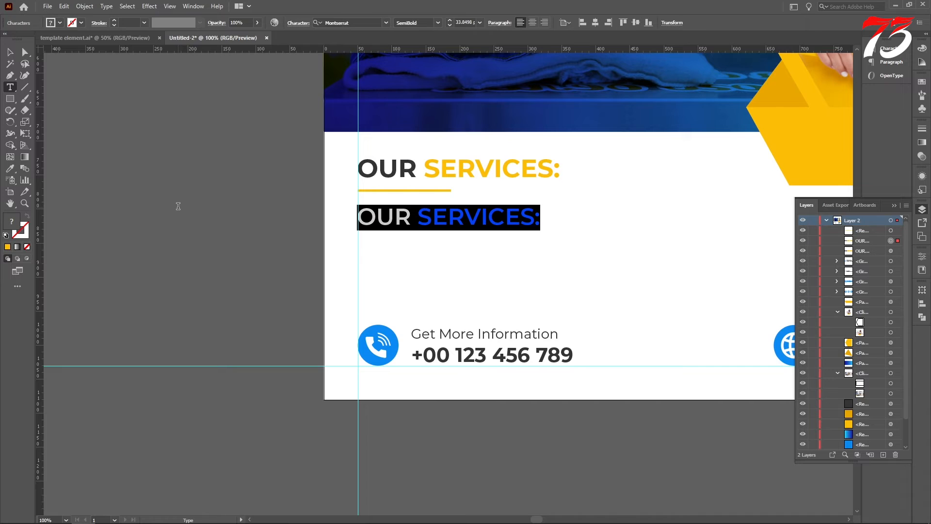
pyautogui.write('s')
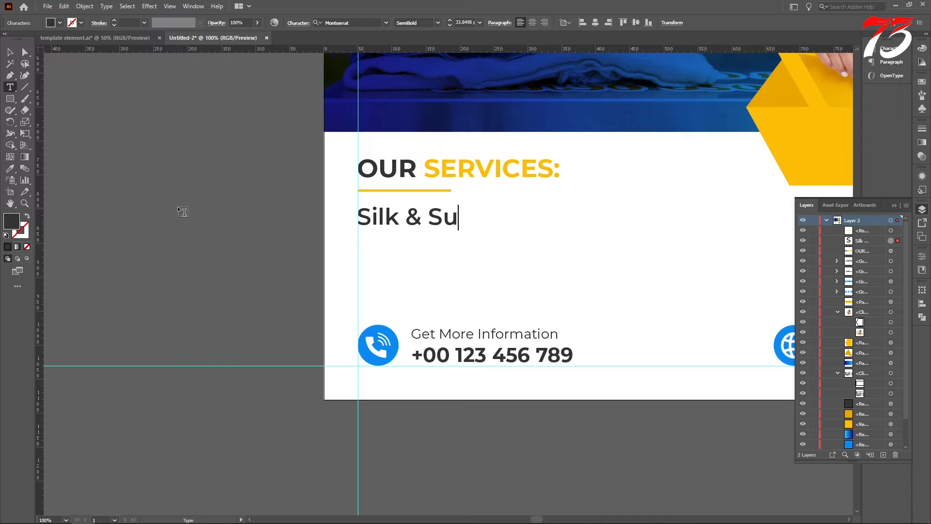
pyautogui.click(10, 52)
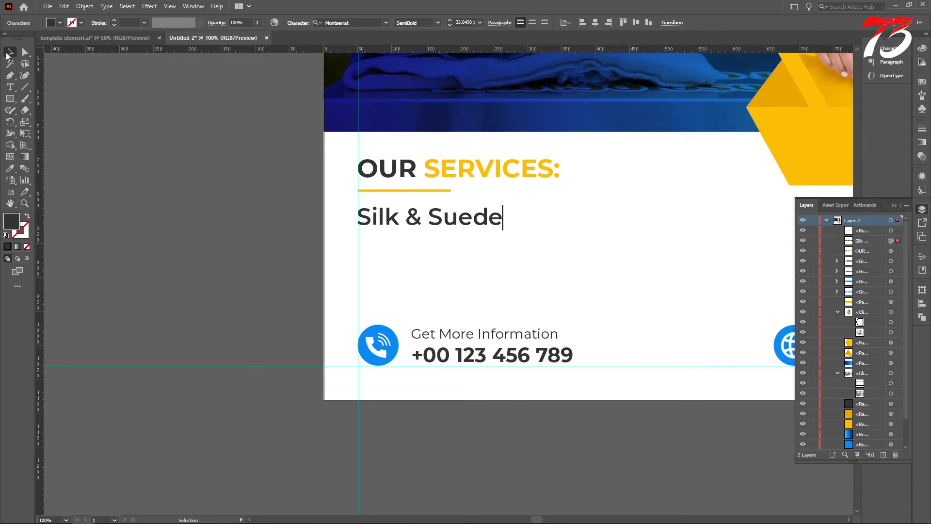
# Scale the "Silk & Suede" line down to about 32.5 pt and make two evenly spaced copies below it
pyautogui.scroll(1, 456, 194)
pyautogui.scroll(1, 458, 215)
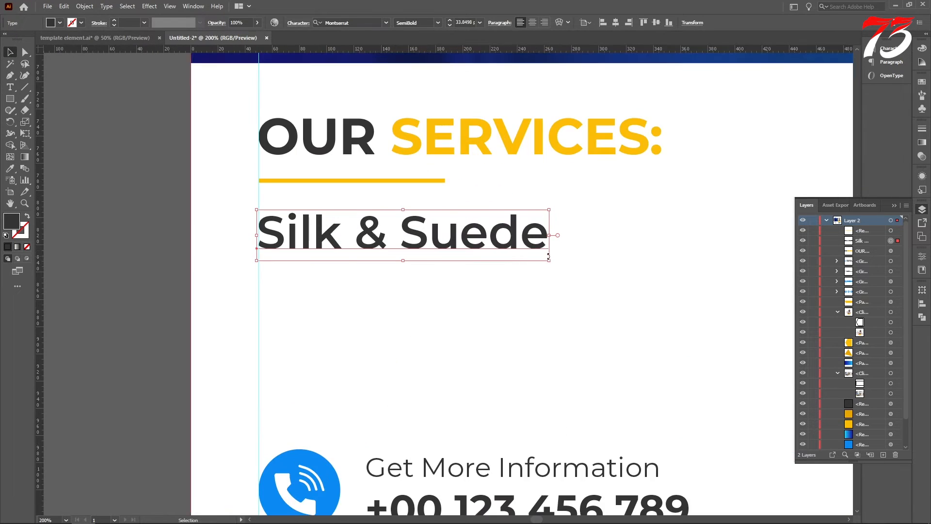
pyautogui.moveTo(549, 261); pyautogui.dragTo(535, 257)
pyautogui.moveTo(437, 242); pyautogui.dragTo(429, 303)
pyautogui.hotkey('ctrl', 'd')
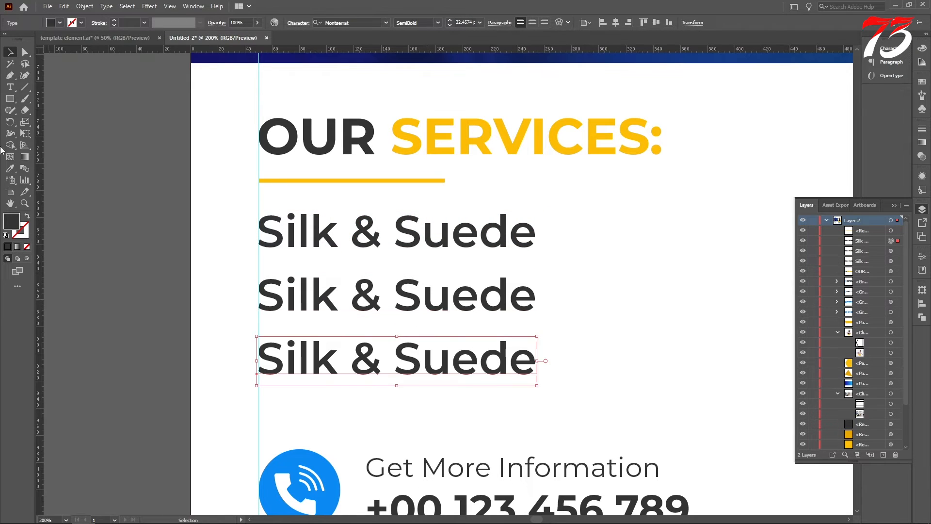
# Replace the second service line with "Laundry Cleaning"
pyautogui.click(10, 86)
pyautogui.moveTo(535, 294); pyautogui.dragTo(31, 280)
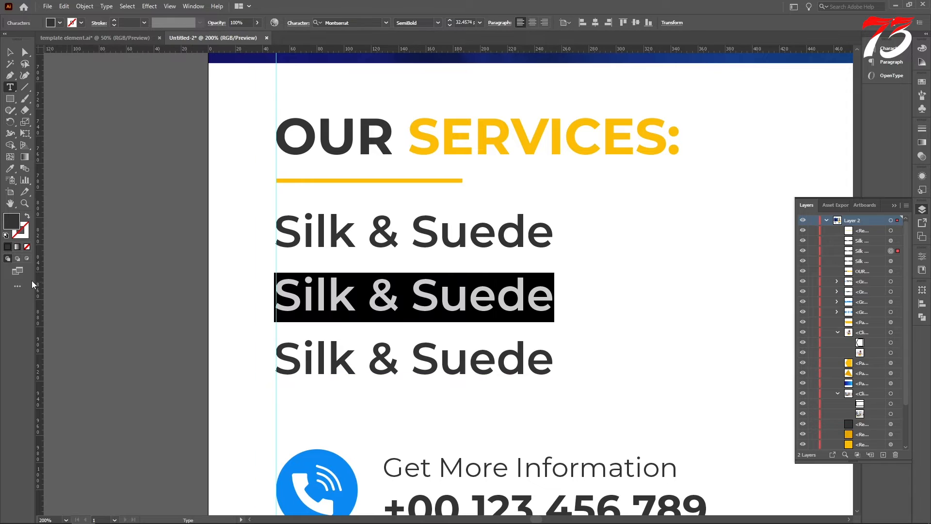
pyautogui.write('Laundry')
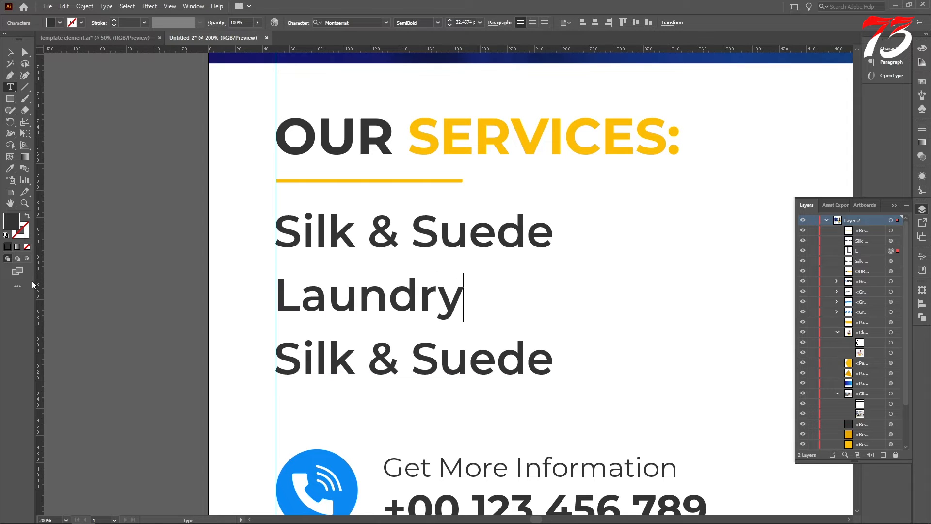
pyautogui.write(' Clea')
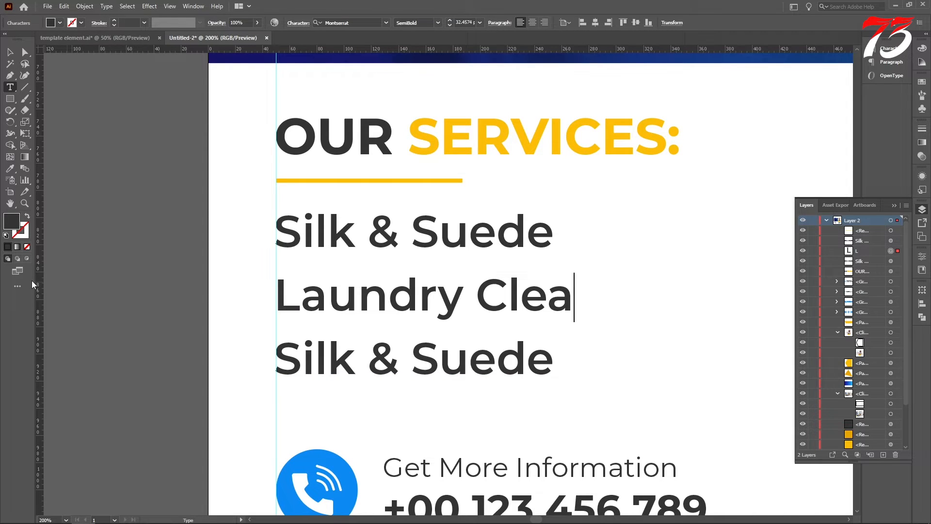
pyautogui.write('ning')
# Replace the third service line with "Wedding Suits"
pyautogui.scroll(-4, 268, 291)
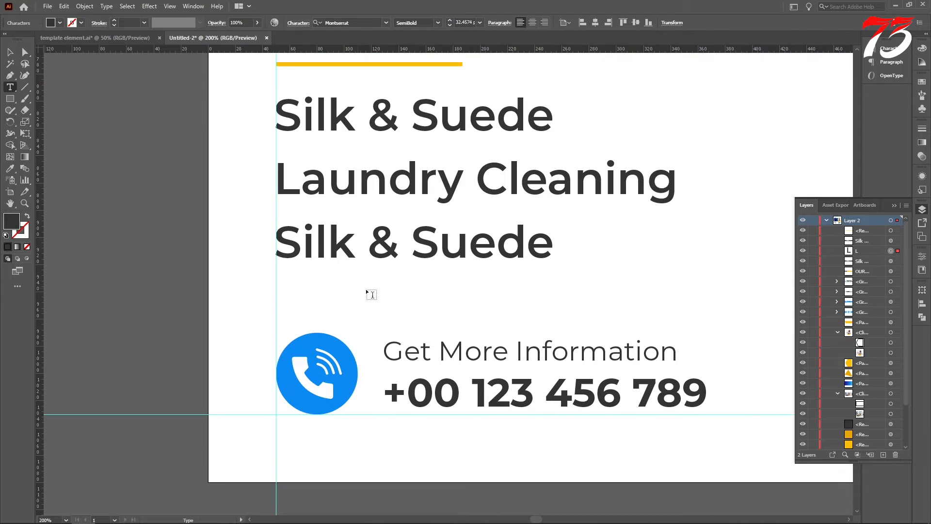
pyautogui.moveTo(561, 252); pyautogui.dragTo(118, 246)
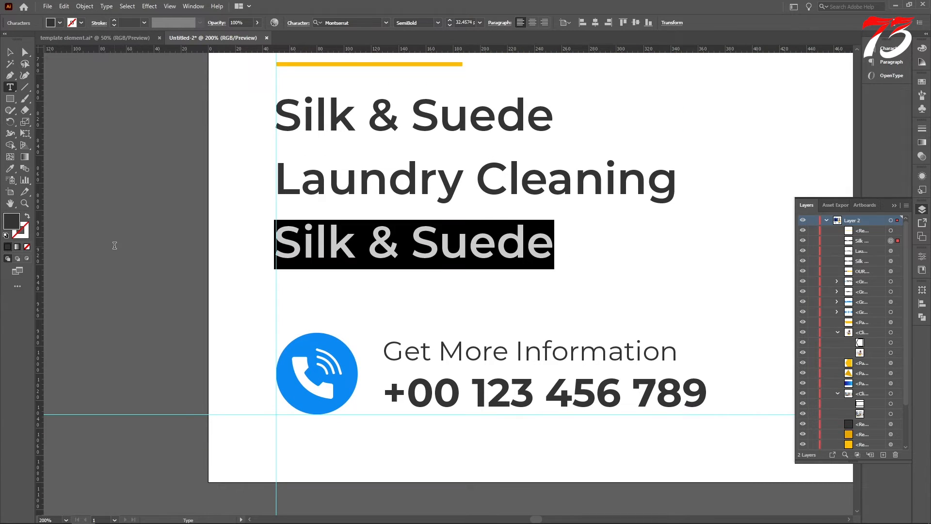
pyautogui.write('Wedding Suits')
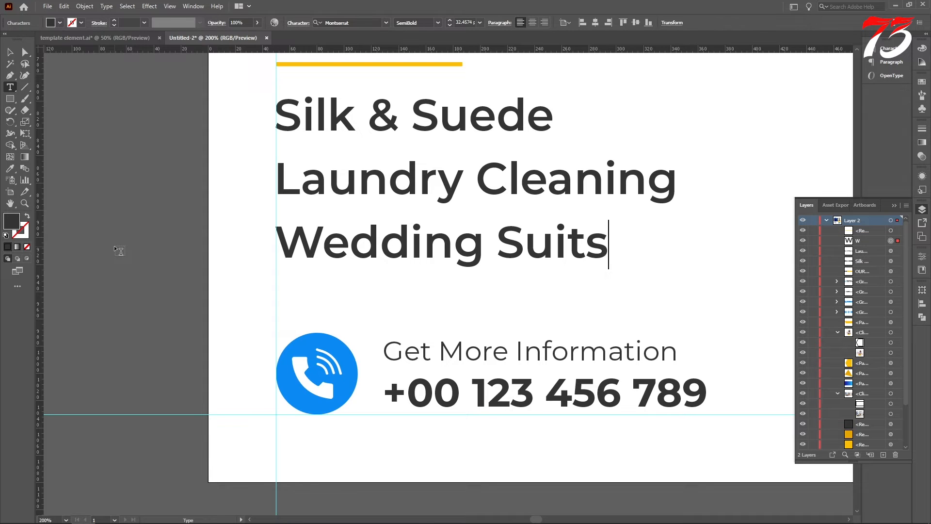
pyautogui.click(10, 54)
pyautogui.scroll(-3, 373, 182)
pyautogui.click(433, 220)
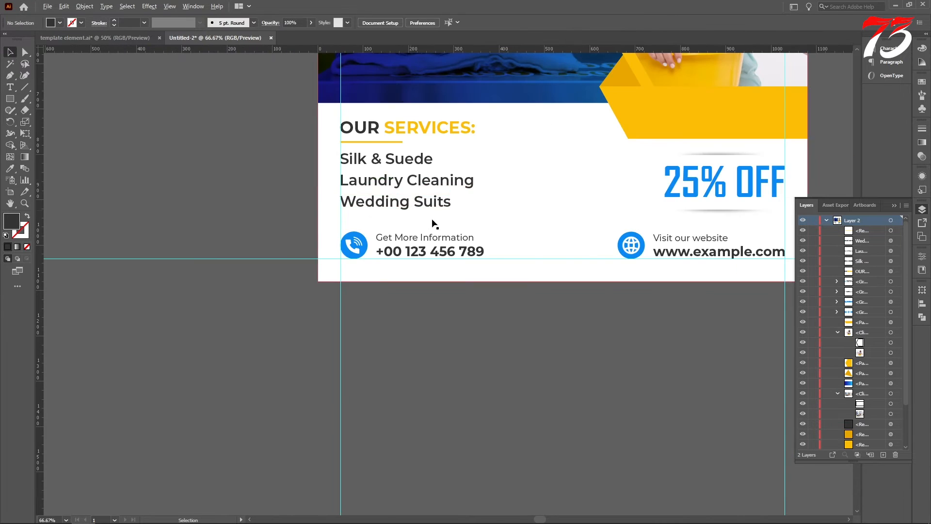
# Scale the "OUR SERVICES:" heading down slightly to about 36 pt, keeping its left edge at the margin guide
pyautogui.scroll(-3, 435, 224)
pyautogui.scroll(6, 426, 216)
pyautogui.scroll(-3, 416, 212)
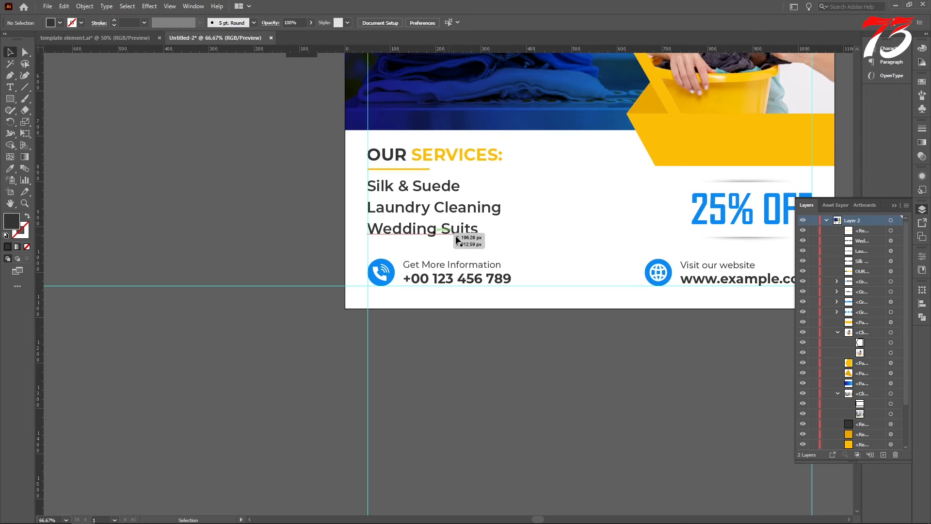
pyautogui.scroll(1, 532, 191)
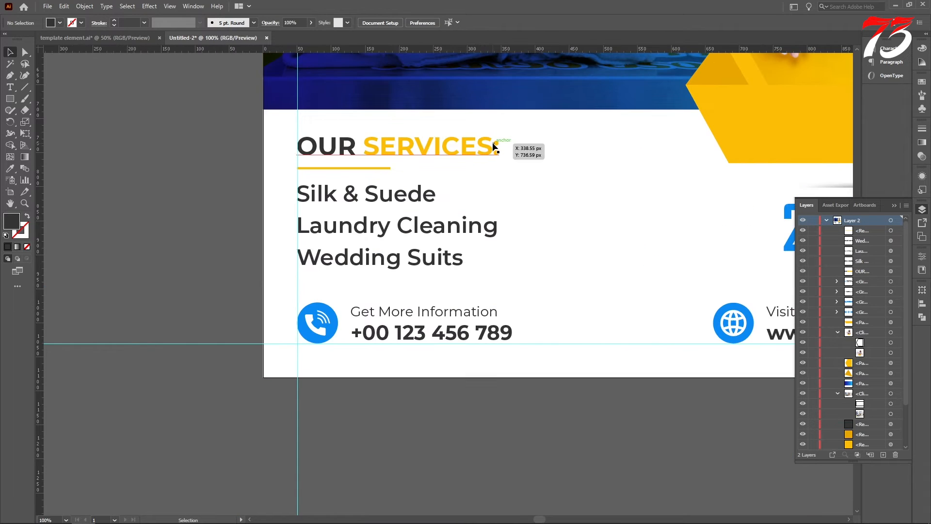
pyautogui.click(496, 145)
pyautogui.moveTo(499, 148); pyautogui.dragTo(499, 148)
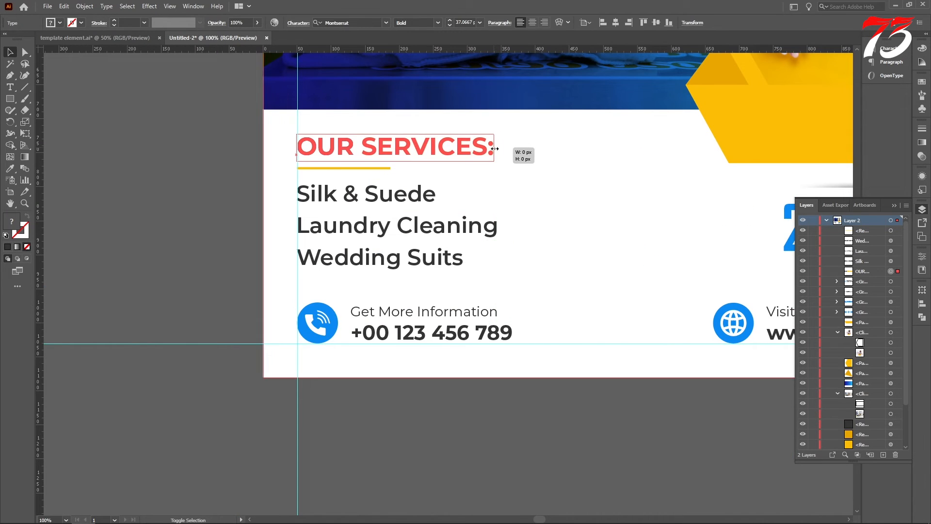
# Shift the three service lines right of the margin guide together, leaving room for bullets
pyautogui.click(279, 183)
pyautogui.scroll(-1, 273, 169)
pyautogui.moveTo(272, 160); pyautogui.dragTo(340, 238)
pyautogui.hotkey('ctrl', 'z')
pyautogui.hotkey('ctrl', '2')
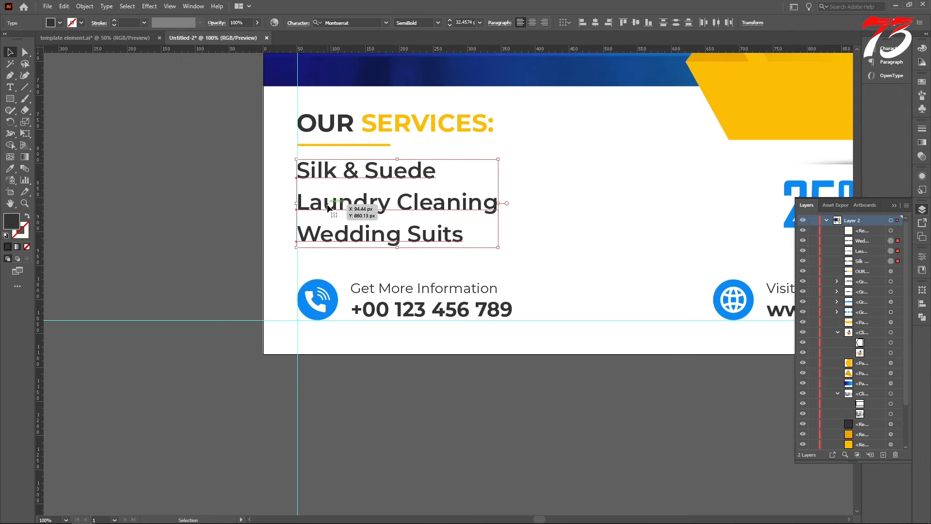
pyautogui.moveTo(327, 204); pyautogui.dragTo(347, 209)
pyautogui.click(115, 162)
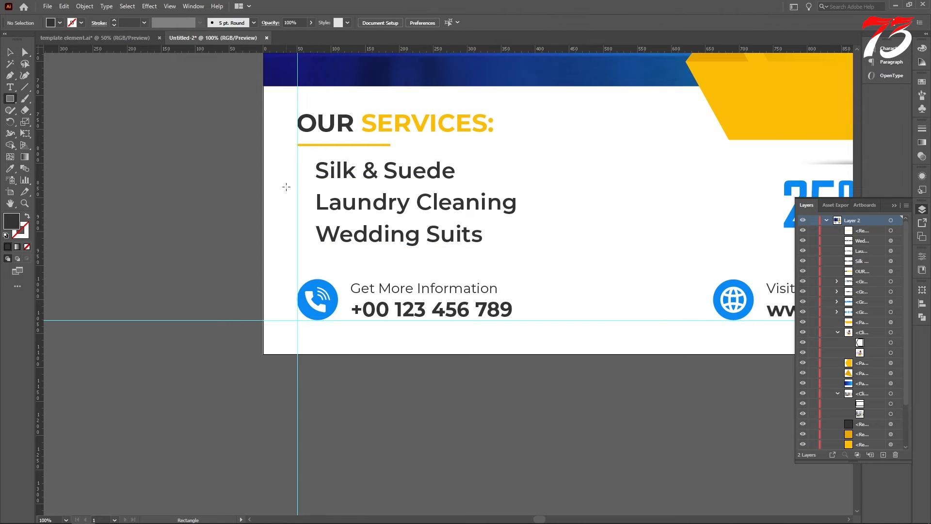
pyautogui.scroll(4, 286, 186)
pyautogui.moveTo(306, 169); pyautogui.dragTo(310, 172)
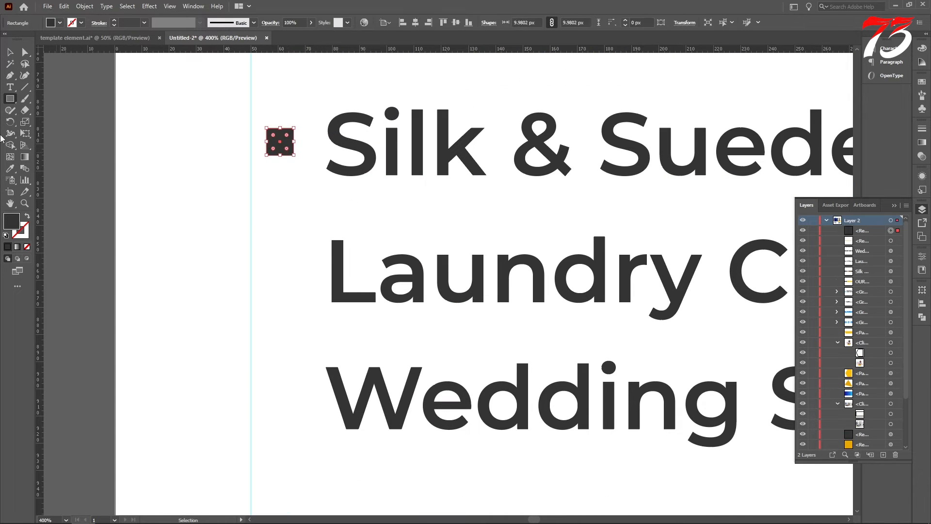
pyautogui.press('Delete')
# Draw a circular bullet about 17 px wide before "Silk & Suede" and colour it the same yellow as the heading
pyautogui.moveTo(10, 98); pyautogui.dragTo(36, 121)
pyautogui.moveTo(277, 137); pyautogui.dragTo(299, 160)
pyautogui.press('i')
pyautogui.scroll(-3, 408, 201)
pyautogui.scroll(4, 499, 195)
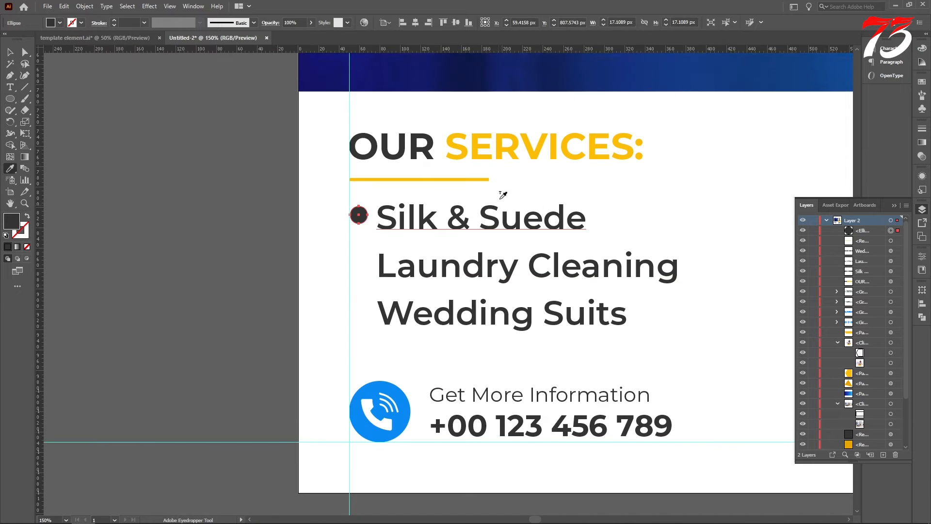
pyautogui.click(532, 167)
pyautogui.click(10, 52)
pyautogui.click(363, 238)
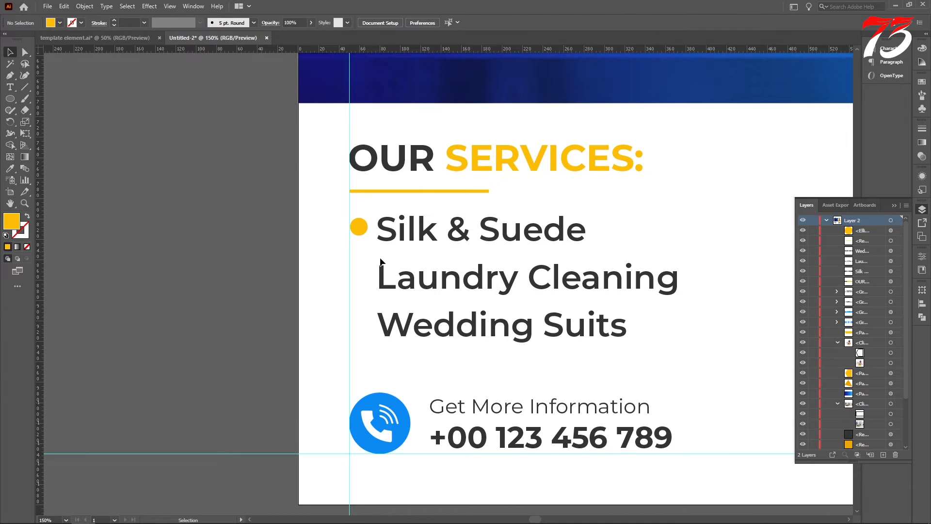
# Copy the yellow bullet straight down in front of "Laundry Cleaning" and "Wedding Suits"
pyautogui.scroll(3, 364, 238)
pyautogui.moveTo(358, 227); pyautogui.dragTo(358, 358)
pyautogui.scroll(-4, 345, 356)
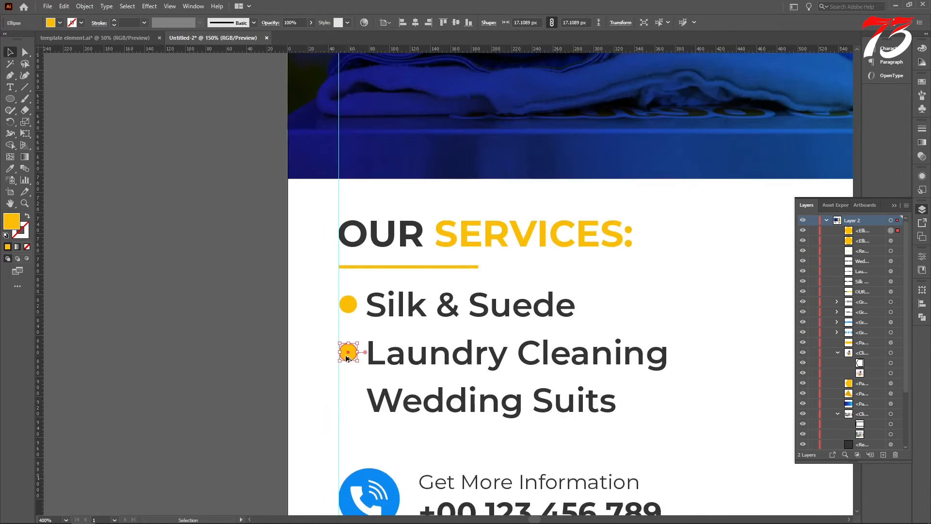
pyautogui.hotkey('ctrl', 'd')
pyautogui.click(255, 359)
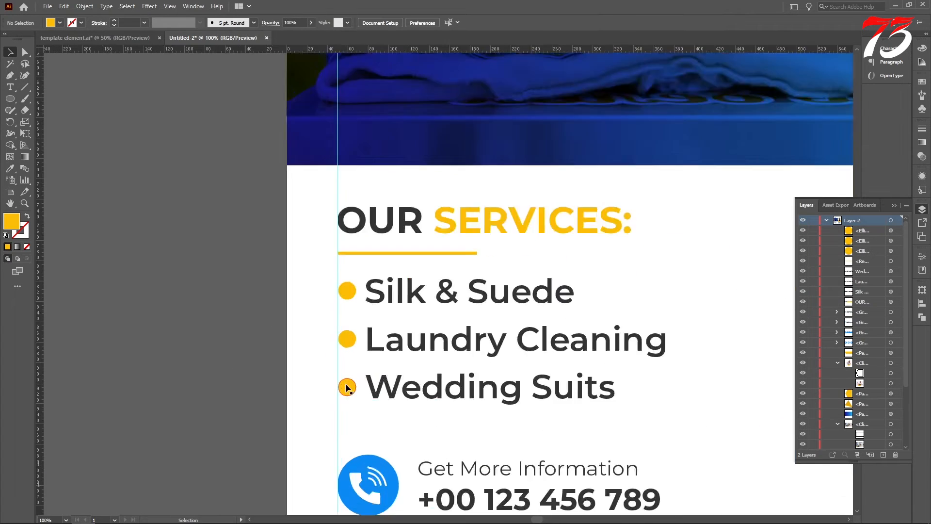
# Shrink the bullet before "Silk & Suede" about its centre to about 11.9 px wide
pyautogui.scroll(5, 344, 385)
pyautogui.scroll(3, 351, 176)
pyautogui.click(380, 133)
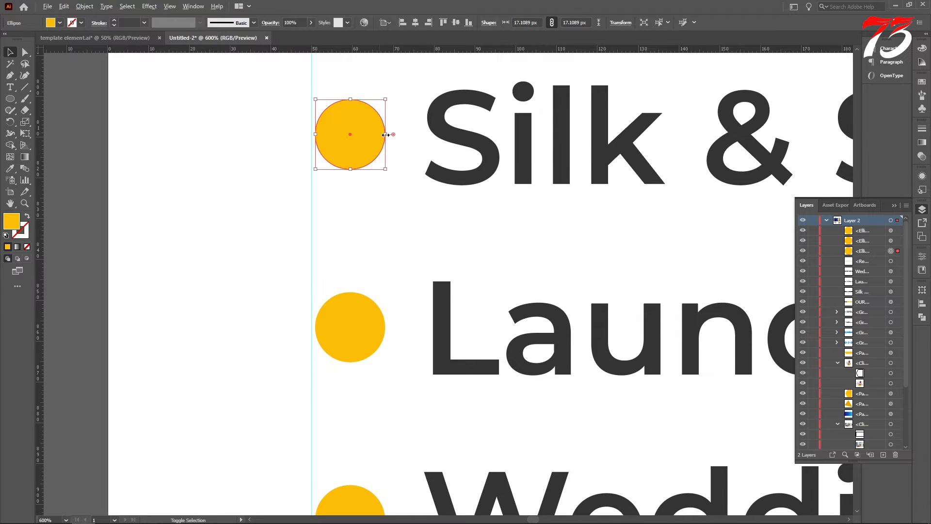
pyautogui.moveTo(385, 134); pyautogui.dragTo(374, 135)
pyautogui.scroll(-3, 371, 199)
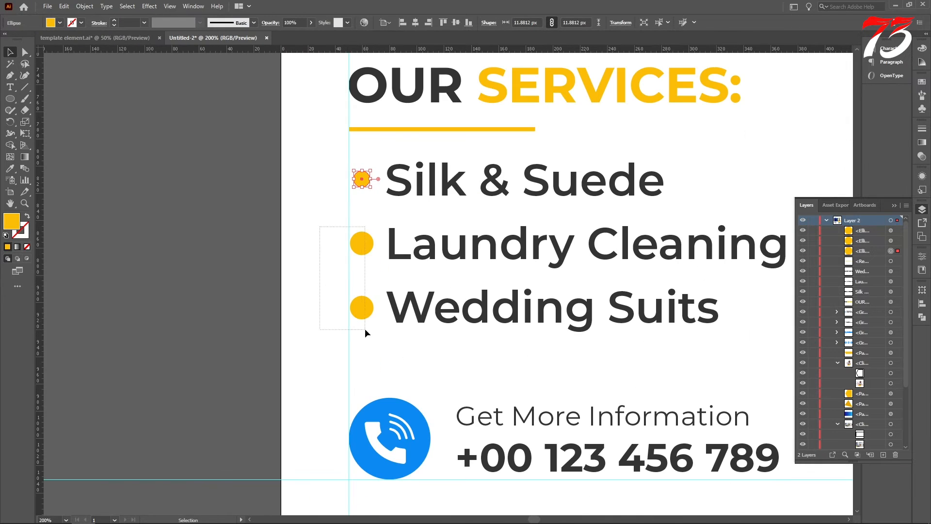
# Delete the two larger bullets and replace them with evenly spaced copies of the smaller bullet beside the second and third service lines
pyautogui.moveTo(364, 328); pyautogui.dragTo(364, 329)
pyautogui.press('Delete')
pyautogui.moveTo(362, 223); pyautogui.dragTo(362, 257)
pyautogui.scroll(4, 361, 257)
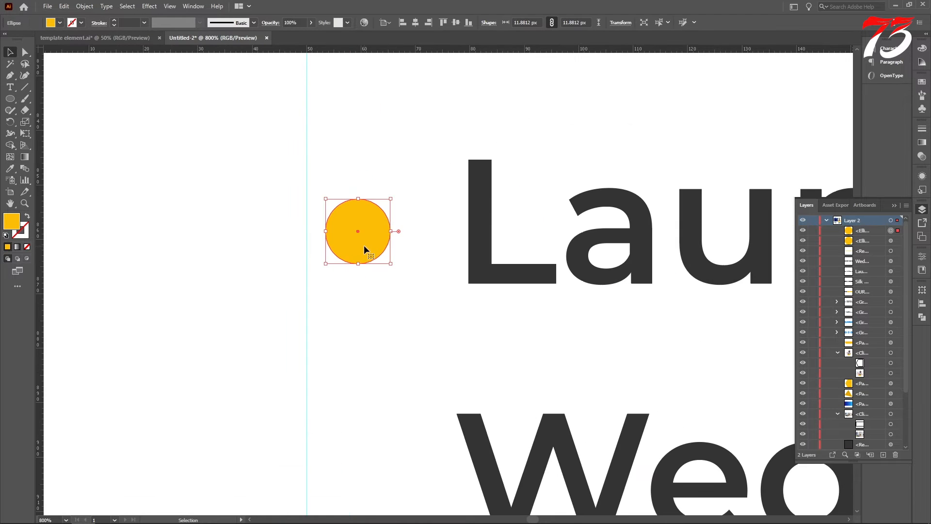
pyautogui.hotkey('ctrl', 'd')
pyautogui.scroll(-3, 364, 246)
pyautogui.scroll(1, 368, 356)
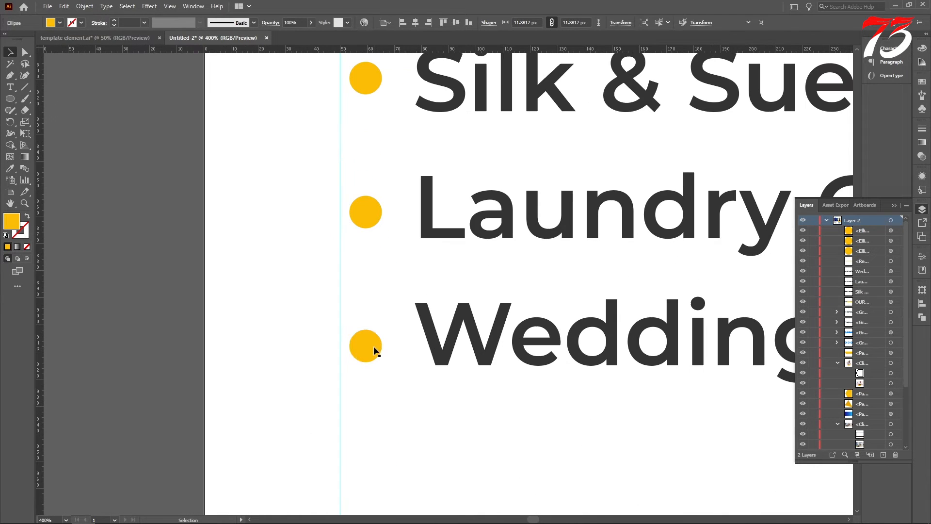
# Nudge the third and second bullets up slightly to centre them on their service lines
pyautogui.moveTo(372, 342); pyautogui.dragTo(370, 336)
pyautogui.click(365, 213)
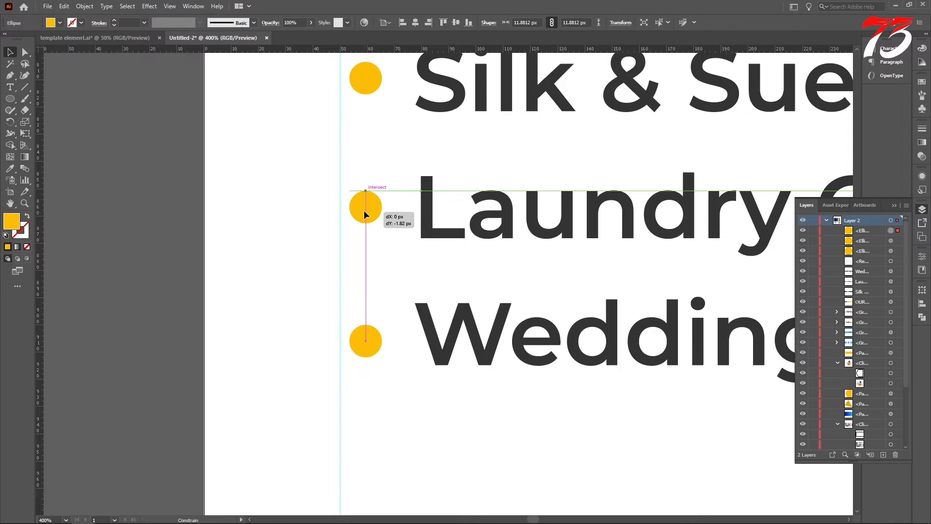
pyautogui.scroll(-3, 364, 211)
# Group the three bullets with their service lines and duplicate the group to the right as a second column
pyautogui.moveTo(411, 260); pyautogui.dragTo(412, 260)
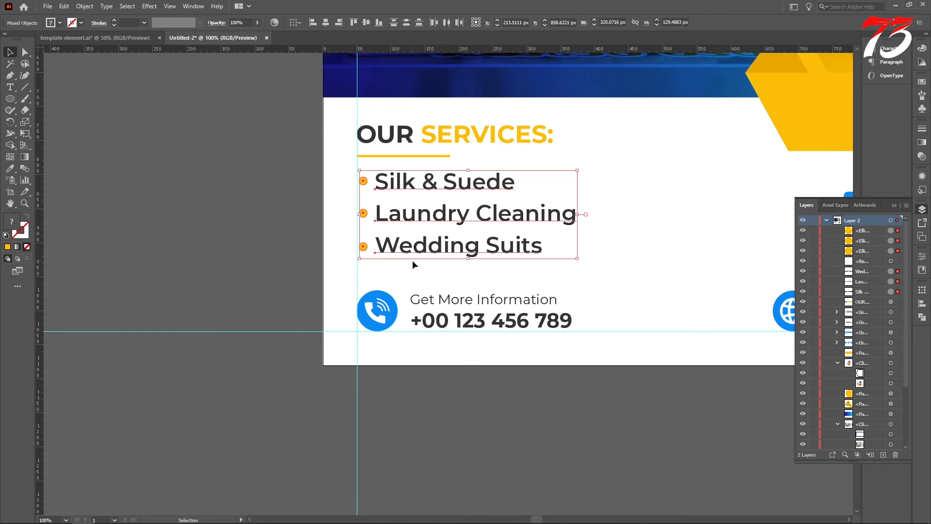
pyautogui.hotkey('ctrl', 'g')
pyautogui.scroll(4, 429, 214)
pyautogui.scroll(-5, 324, 231)
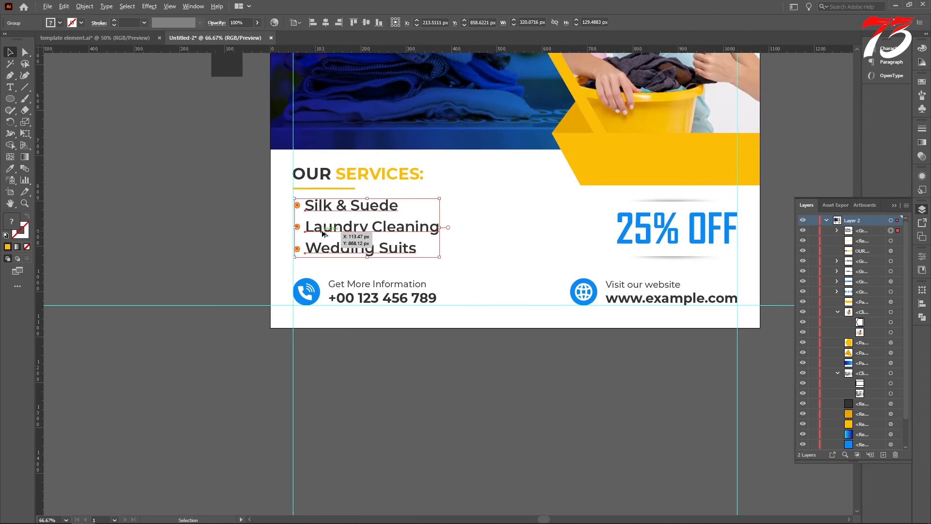
pyautogui.moveTo(325, 233); pyautogui.dragTo(478, 234)
# Scale the services heading, underline and both columns down together to about 556 px wide and group them
pyautogui.keyDown('shift'); pyautogui.click(399, 229); pyautogui.keyUp('shift')
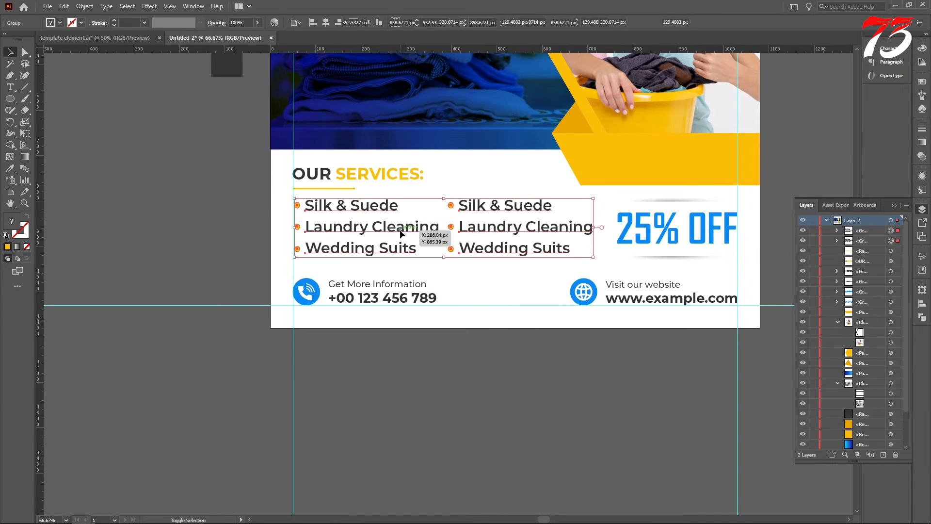
pyautogui.keyDown('shift'); pyautogui.click(327, 188); pyautogui.keyUp('shift')
pyautogui.keyDown('shift'); pyautogui.click(339, 175); pyautogui.keyUp('shift')
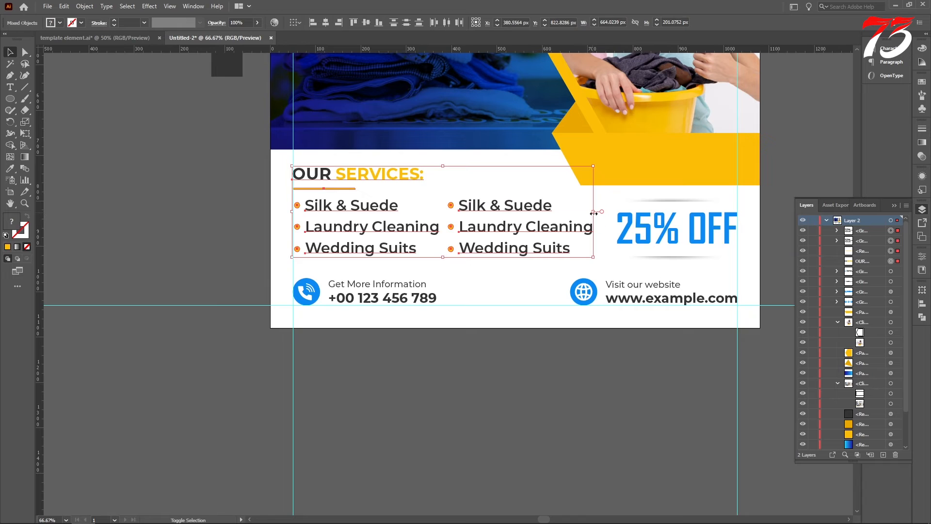
pyautogui.moveTo(593, 212); pyautogui.dragTo(544, 218)
pyautogui.hotkey('ctrl', 'g')
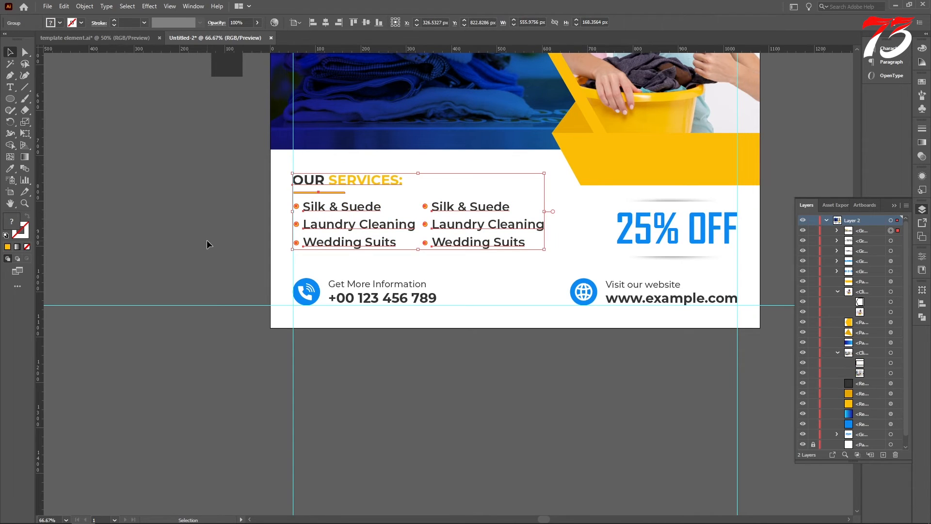
# Nudge the grouped services block down slightly, closer to the contact details
pyautogui.press('Down')
pyautogui.press('Down')
pyautogui.press('Down')
pyautogui.press('Down')
pyautogui.press('Down')
pyautogui.press('Down')
pyautogui.press('Down')
pyautogui.press('Down')
pyautogui.press('Down')
pyautogui.press('Down')
pyautogui.press('Down')
pyautogui.press('Down')
pyautogui.press('Down')
pyautogui.press('Down')
pyautogui.press('Down')
pyautogui.click(151, 245)
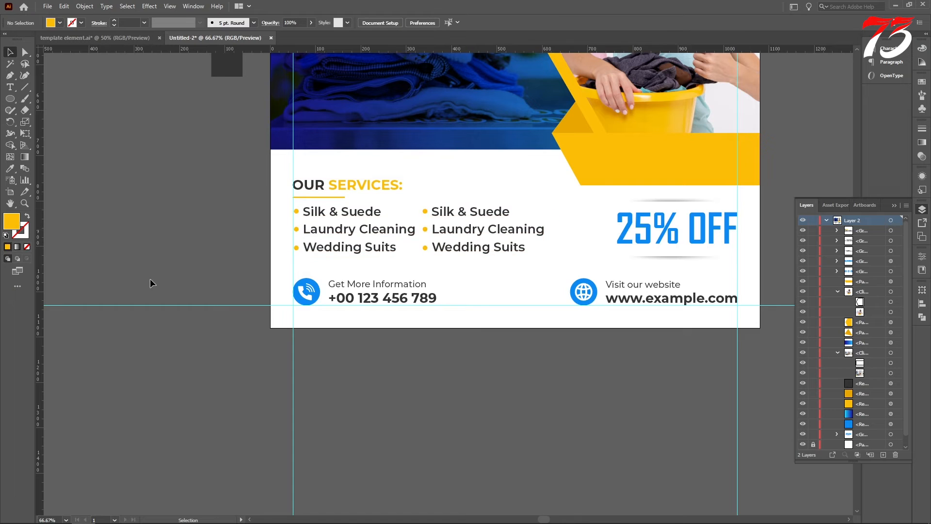
# Add the text "THE BEST" on the upper part of the blue photo band
pyautogui.scroll(6, 347, 335)
pyautogui.press('t')
pyautogui.scroll(2, 316, 180)
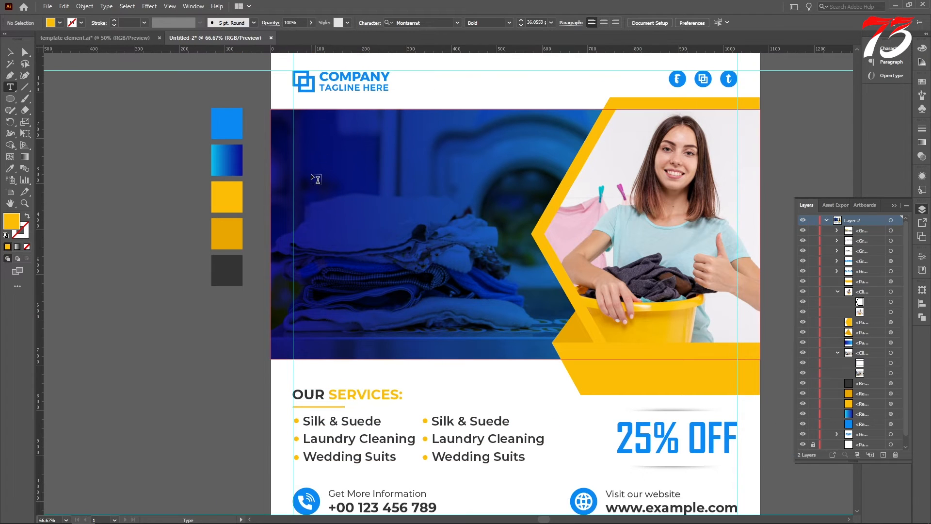
pyautogui.click(315, 180)
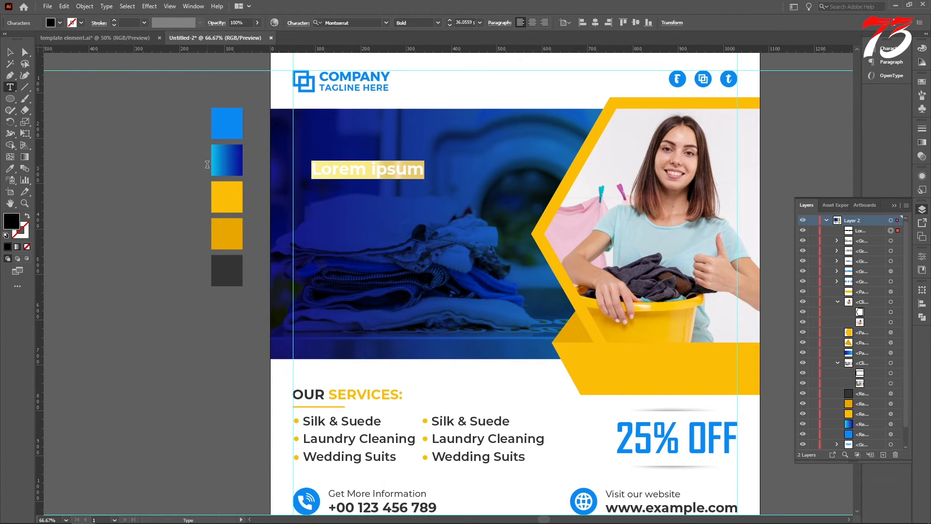
pyautogui.write('THE BNE')
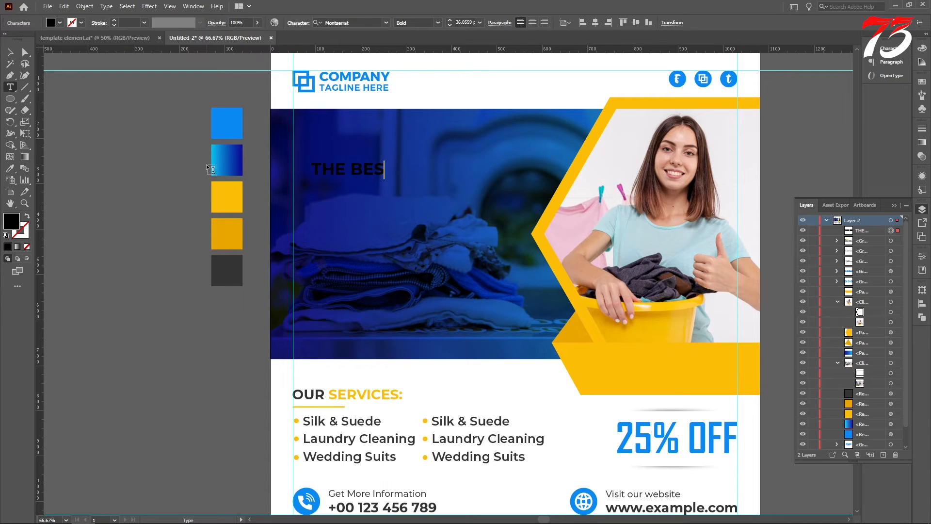
pyautogui.click(10, 59)
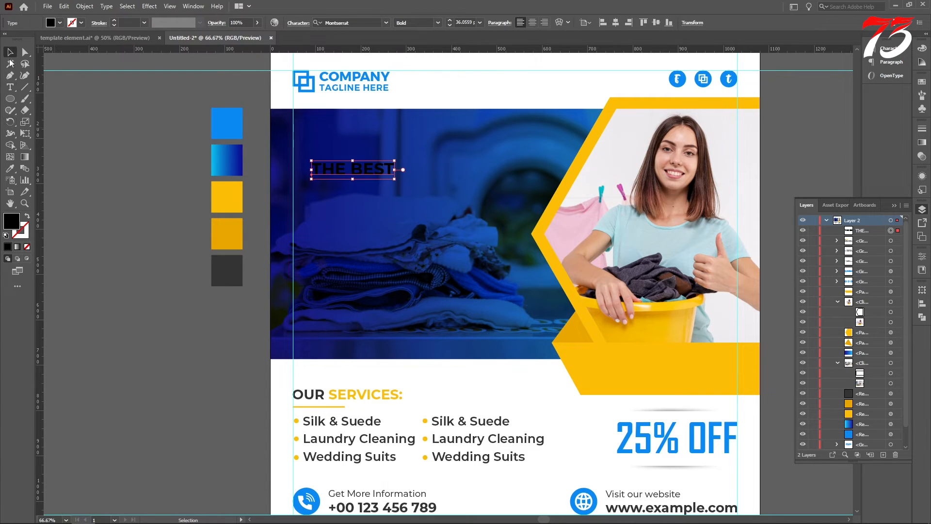
# Colour the "THE BEST" text white by sampling the white header background
pyautogui.click(10, 168)
pyautogui.click(555, 89)
pyautogui.press('v')
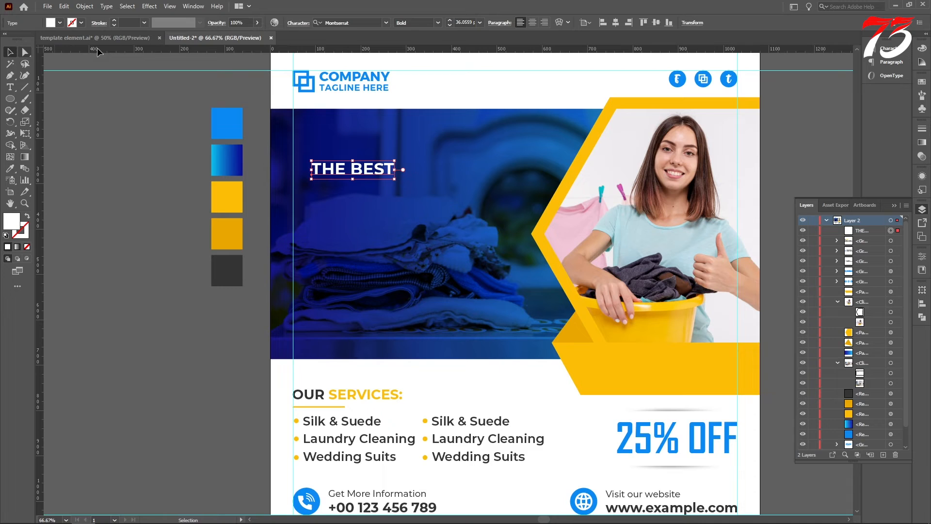
# Make "THE BEST" ExtraBold at about 54.8 pt on the margin guide and stack two evenly spaced copies below it
pyautogui.click(438, 22)
pyautogui.click(425, 34)
pyautogui.moveTo(333, 168); pyautogui.dragTo(363, 195)
pyautogui.hotkey('ctrl', 'd')
# Replace the second headline line with "LAUNDRY"
pyautogui.press('t')
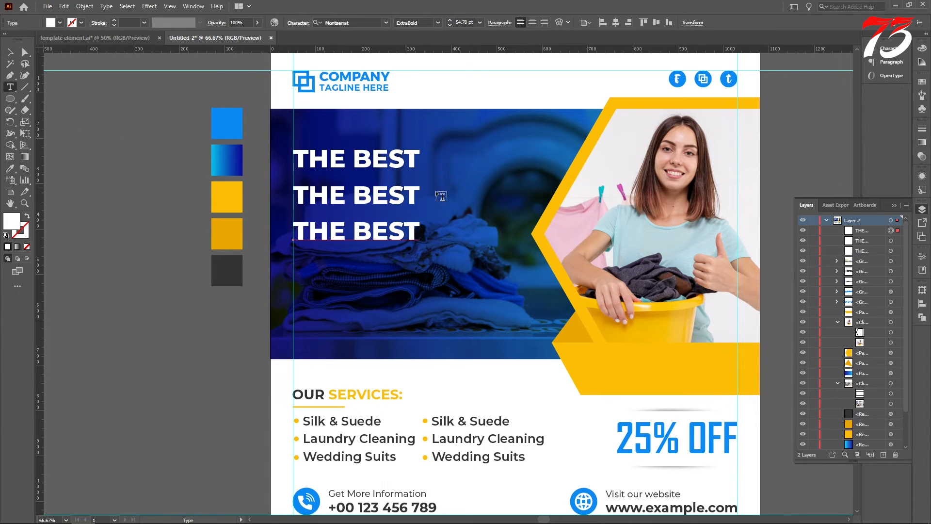
pyautogui.moveTo(420, 196); pyautogui.dragTo(122, 206)
pyautogui.write('I')
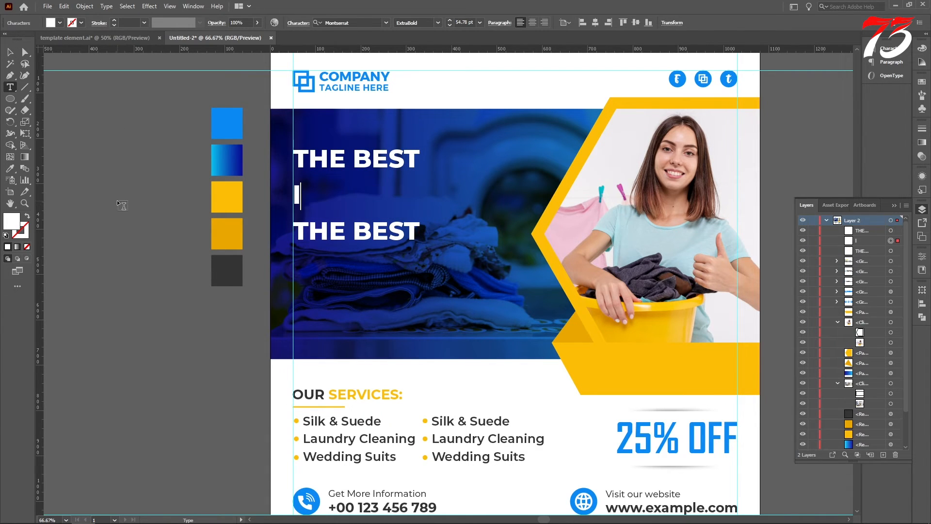
pyautogui.write('la')
pyautogui.press('BackSpace')
pyautogui.press('BackSpace')
pyautogui.write('laaundry')
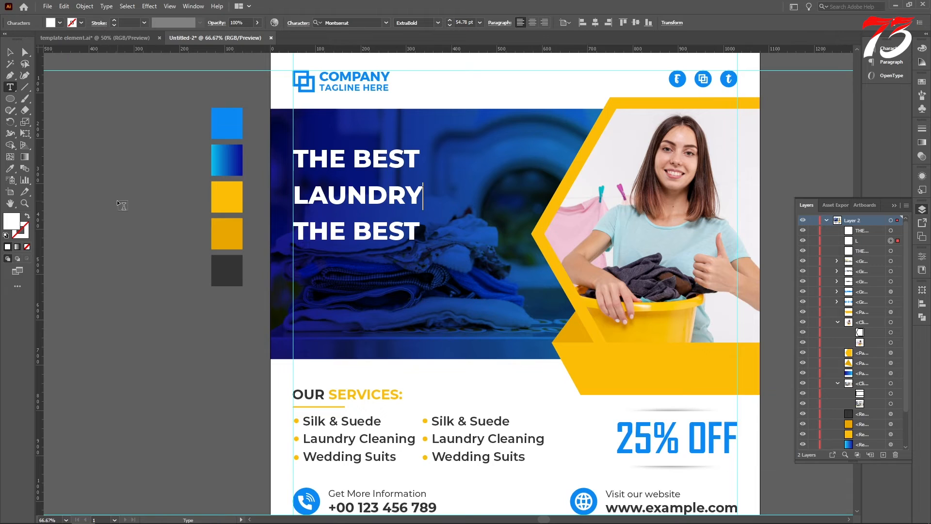
# Replace the third headline line with "EXPERTS"
pyautogui.moveTo(431, 232); pyautogui.dragTo(115, 220)
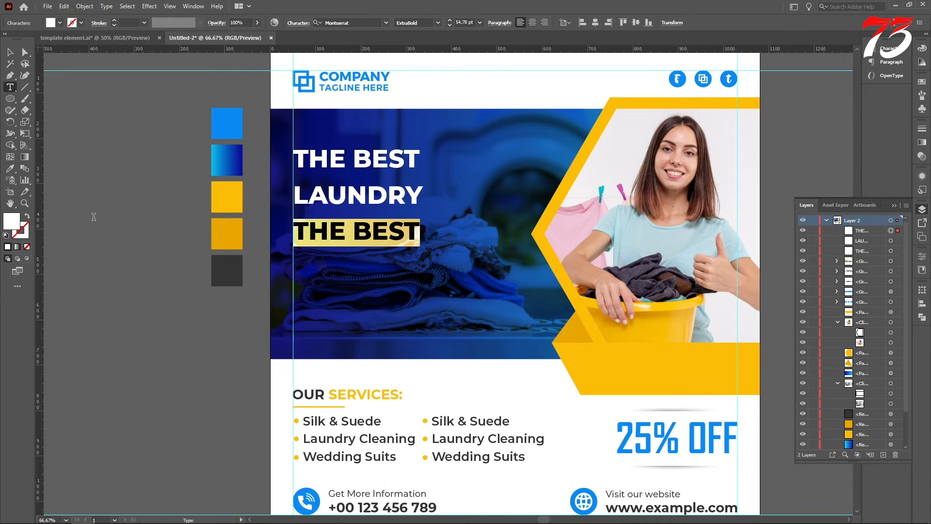
pyautogui.write('EXPER')
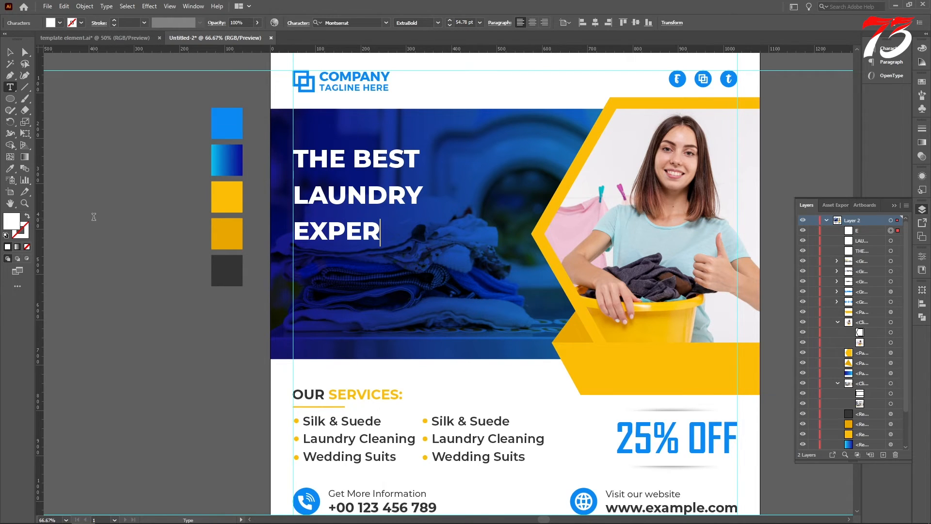
pyautogui.write('TS')
pyautogui.click(10, 52)
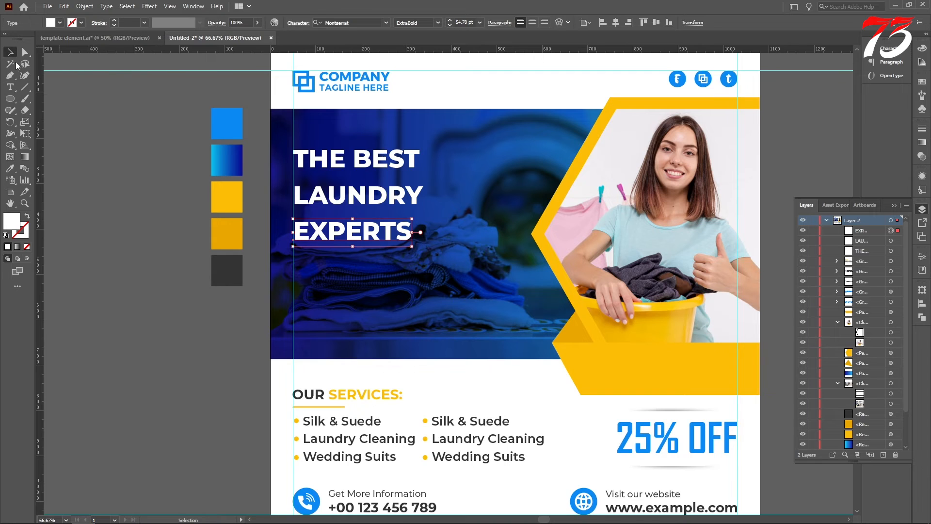
# Enlarge "EXPERTS" to about 101 pt and apply its text formatting to "LAUNDRY"
pyautogui.moveTo(413, 249); pyautogui.dragTo(538, 301)
pyautogui.click(367, 196)
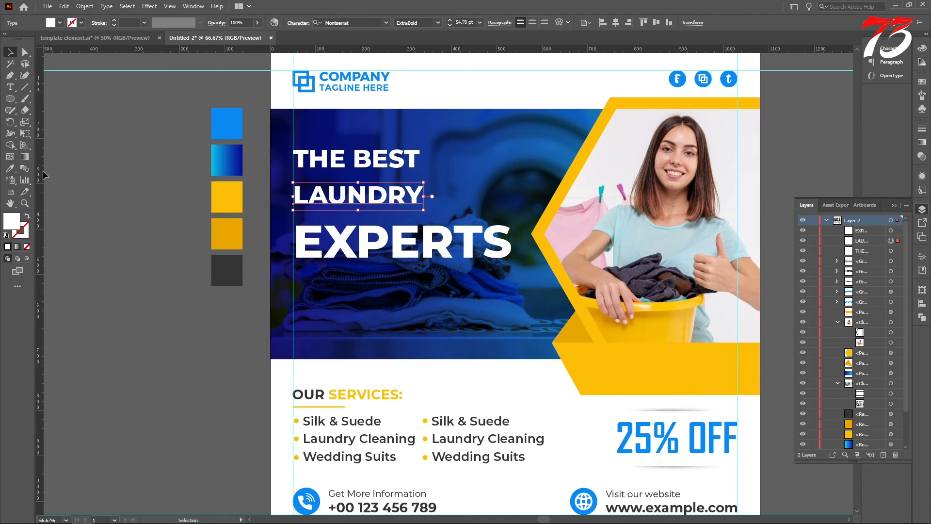
pyautogui.press('i')
pyautogui.click(361, 247)
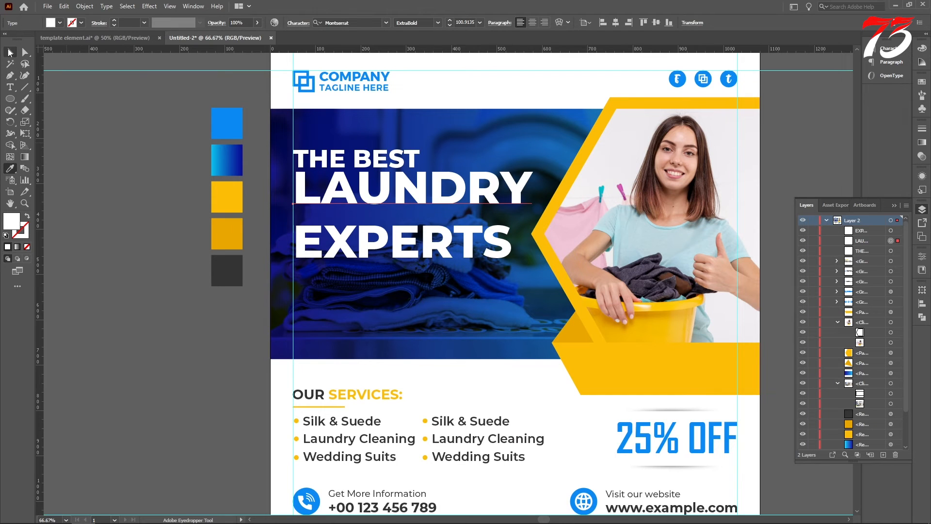
# Scale "LAUNDRY" down to about 91.7 pt so its width matches "EXPERTS"
pyautogui.click(9, 52)
pyautogui.scroll(2, 480, 194)
pyautogui.moveTo(602, 184); pyautogui.dragTo(553, 192)
pyautogui.scroll(-2, 557, 204)
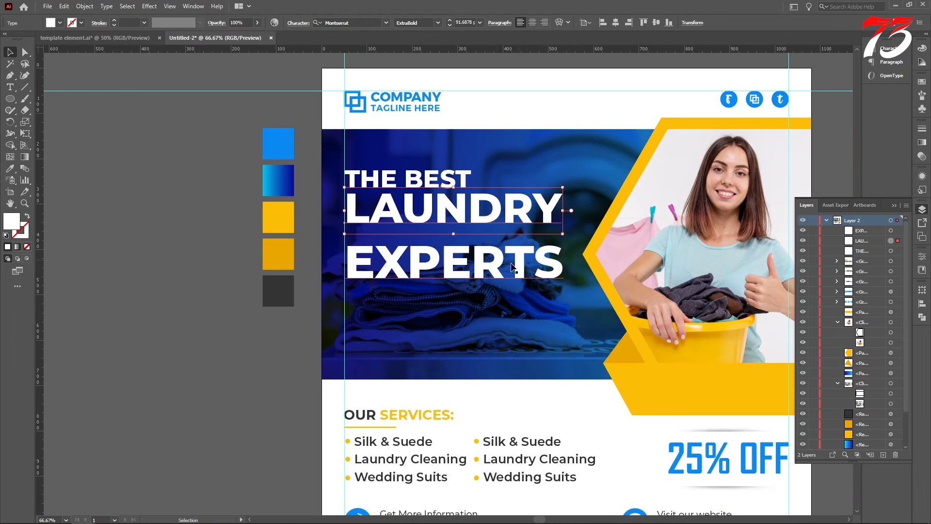
# Move "THE BEST" straight up to open a gap above "LAUNDRY"
pyautogui.scroll(2, 438, 236)
pyautogui.scroll(1, 439, 236)
pyautogui.moveTo(408, 182); pyautogui.dragTo(407, 157)
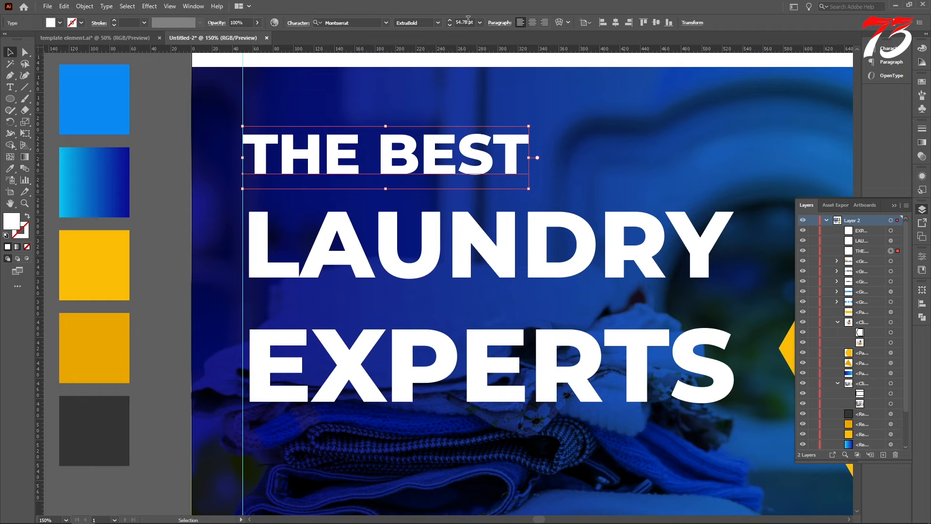
# Set the font size of "THE BEST" to 60 pt
pyautogui.doubleClick(468, 22)
pyautogui.write('60')
pyautogui.press('Return')
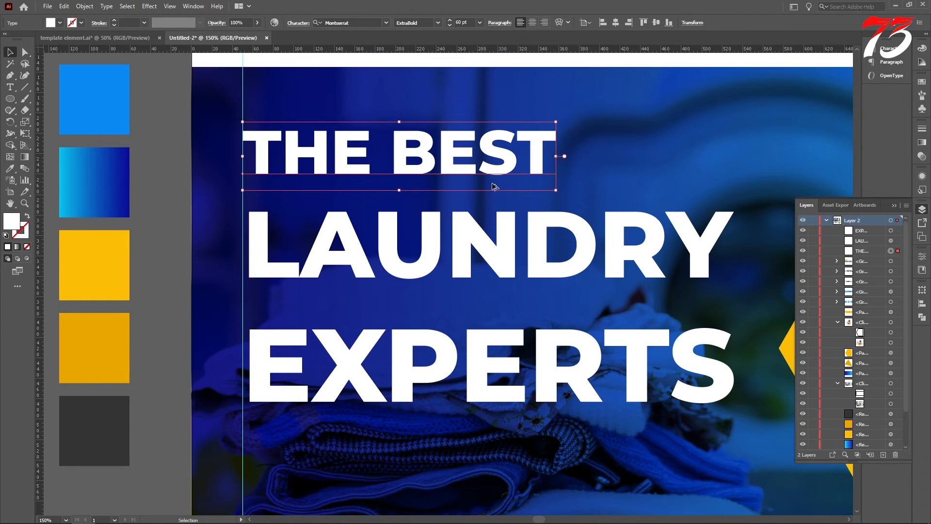
pyautogui.scroll(-1, 493, 187)
pyautogui.click(267, 180)
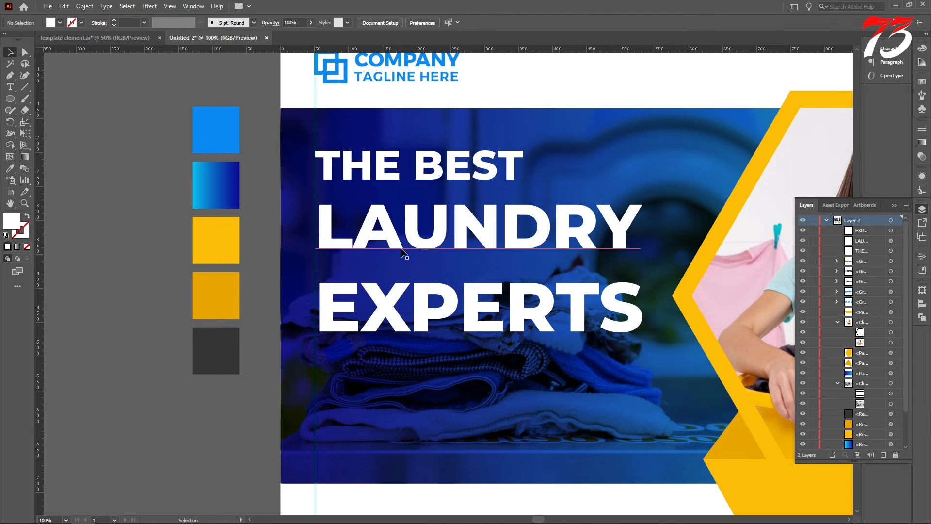
# Move "LAUNDRY" slightly down to even the line spacing and align "EXPERTS" and "LAUNDRY" with the left margin guide
pyautogui.moveTo(395, 236)
pyautogui.mouseDown()
pyautogui.moveTo(415, 245)
pyautogui.moveTo(394, 241)
pyautogui.mouseUp()
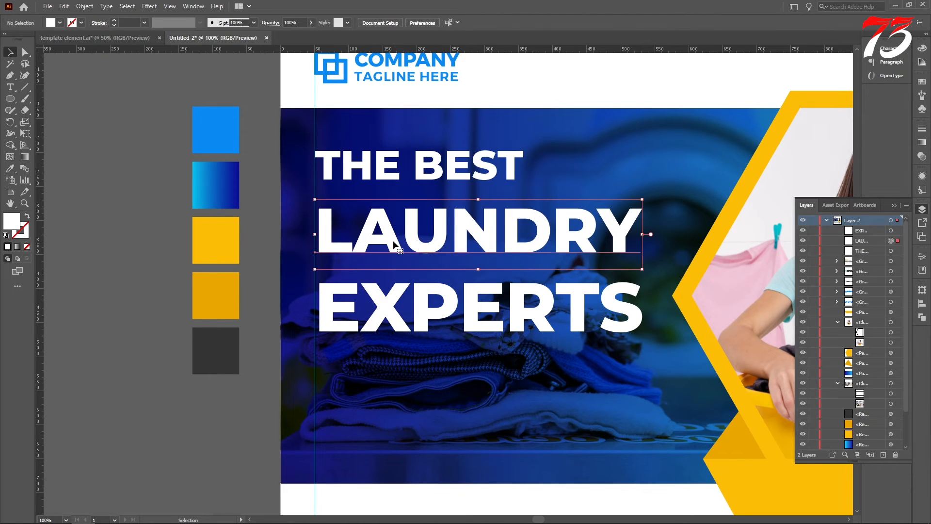
pyautogui.click(228, 207)
pyautogui.scroll(4, 322, 264)
pyautogui.moveTo(312, 358); pyautogui.dragTo(288, 352)
pyautogui.scroll(1, 288, 320)
pyautogui.moveTo(304, 250); pyautogui.dragTo(286, 250)
pyautogui.scroll(-4, 304, 258)
pyautogui.scroll(-1, 364, 270)
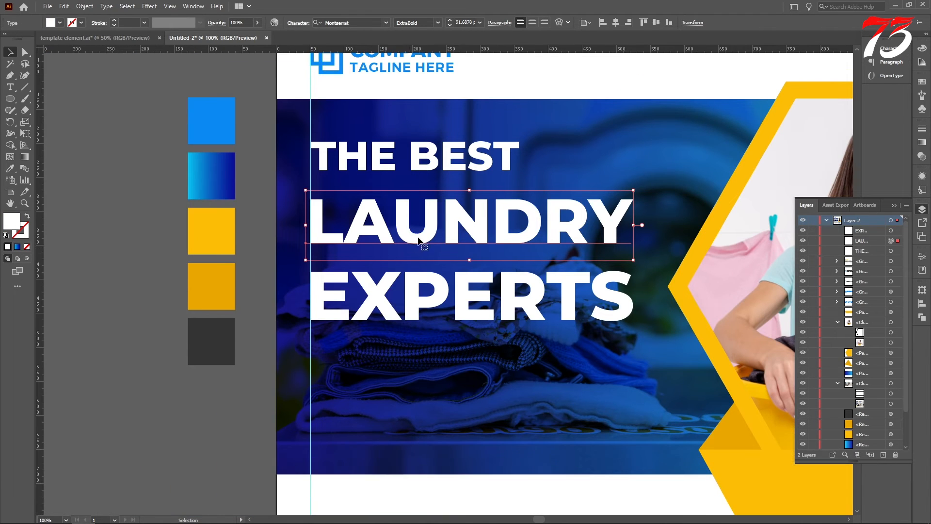
# Group the three headline lines "THE BEST", "LAUNDRY" and "EXPERTS"
pyautogui.keyDown('shift'); pyautogui.click(426, 165); pyautogui.keyUp('shift')
pyautogui.keyDown('shift'); pyautogui.click(423, 303); pyautogui.keyUp('shift')
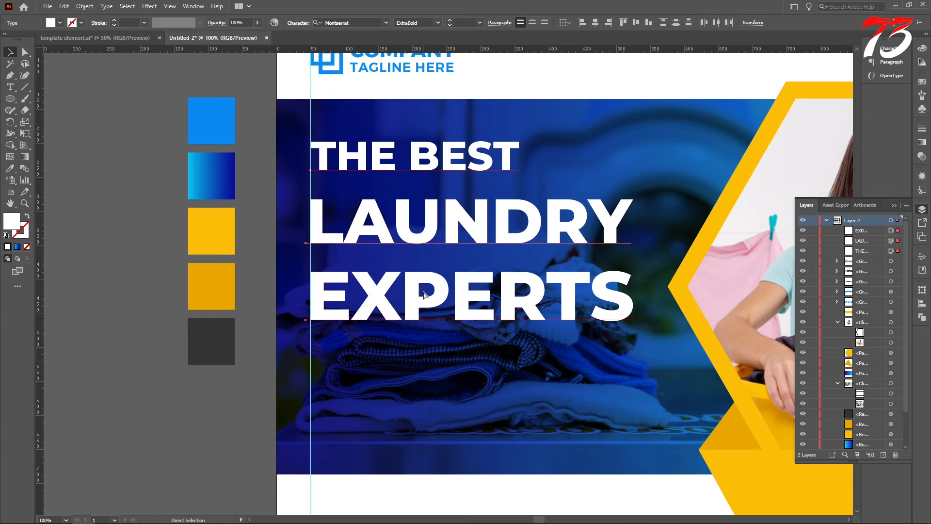
pyautogui.hotkey('ctrl', 'g')
# Draw a thin white rectangle about 209 × 7 px below "EXPERTS", starting at the left margin guide
pyautogui.scroll(-2, 423, 294)
pyautogui.moveTo(9, 98); pyautogui.dragTo(46, 96)
pyautogui.scroll(-1, 354, 304)
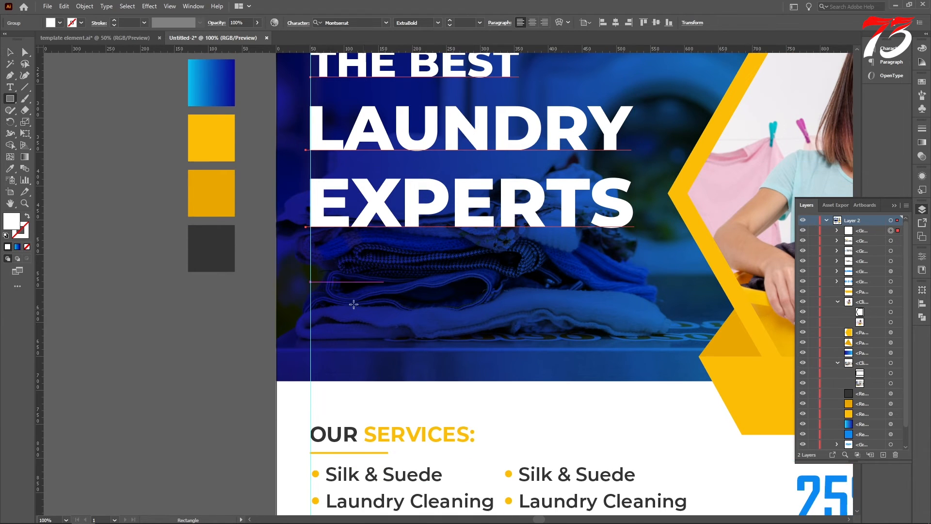
pyautogui.moveTo(311, 249); pyautogui.dragTo(453, 253)
pyautogui.click(10, 52)
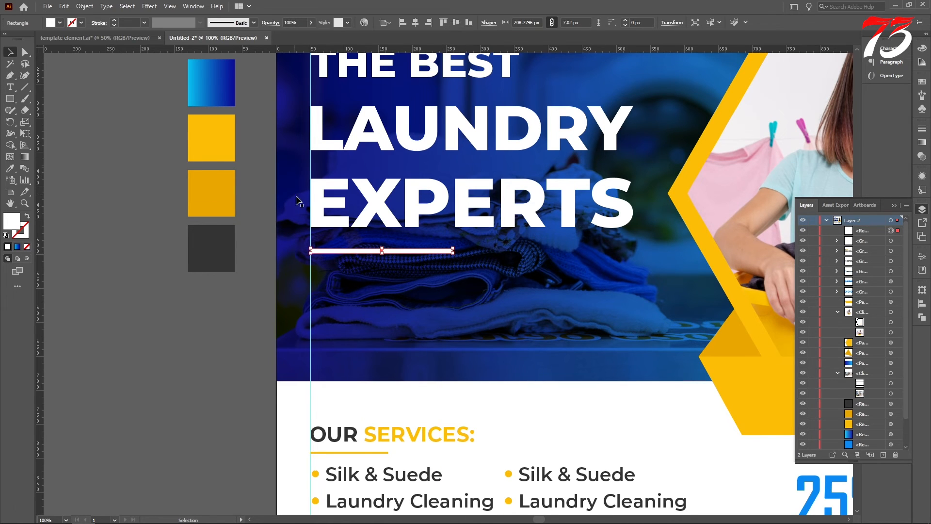
pyautogui.scroll(-3, 171, 216)
pyautogui.scroll(1, 171, 216)
pyautogui.scroll(3, 171, 216)
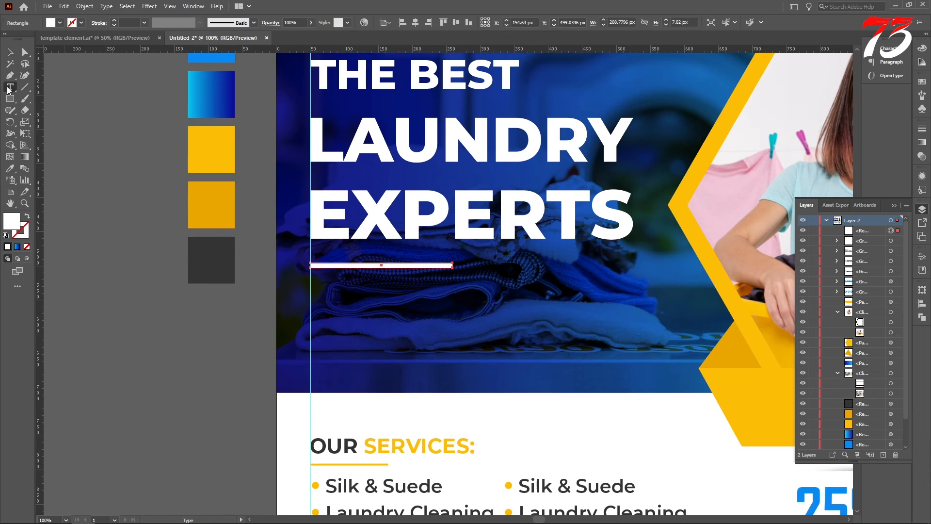
# Recolour "EXPERTS" with the bright yellow sampled from the palette swatch
pyautogui.doubleClick(339, 226)
pyautogui.doubleClick(337, 212)
pyautogui.click(10, 169)
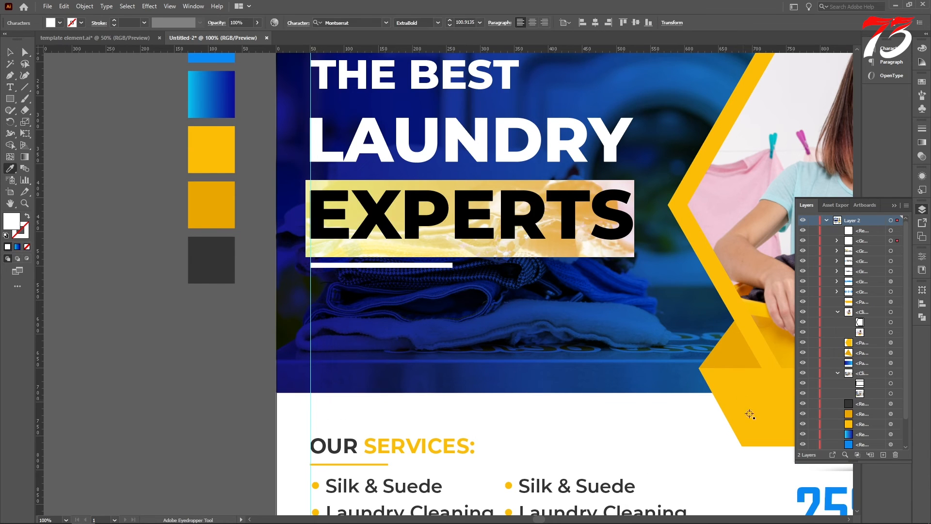
pyautogui.click(211, 149)
pyautogui.press('Escape')
pyautogui.scroll(-1, 87, 131)
pyautogui.click(86, 131)
# Set the Type tool to Montserrat Regular at 24 pt for new text
pyautogui.press('t')
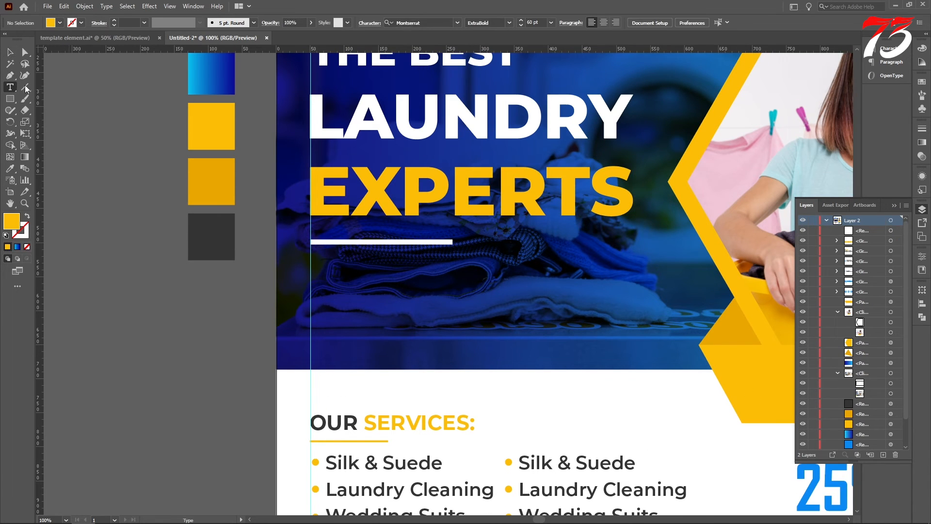
pyautogui.click(551, 23)
pyautogui.click(563, 153)
pyautogui.click(509, 23)
pyautogui.click(496, 76)
pyautogui.scroll(-2, 434, 202)
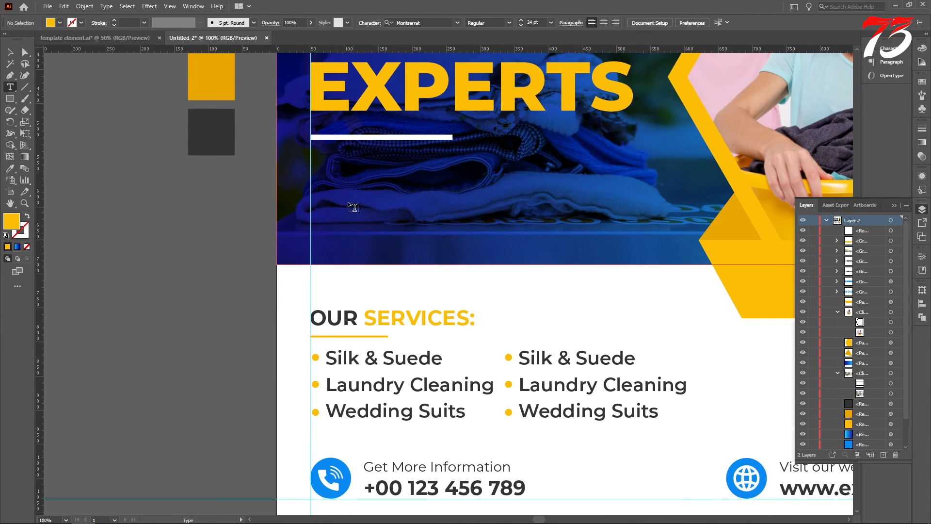
pyautogui.moveTo(312, 169); pyautogui.dragTo(643, 251)
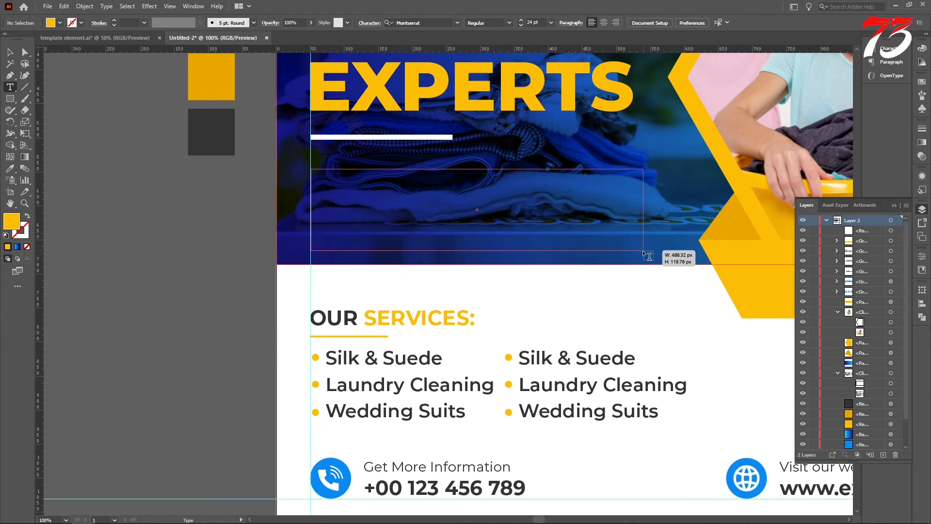
pyautogui.click(11, 53)
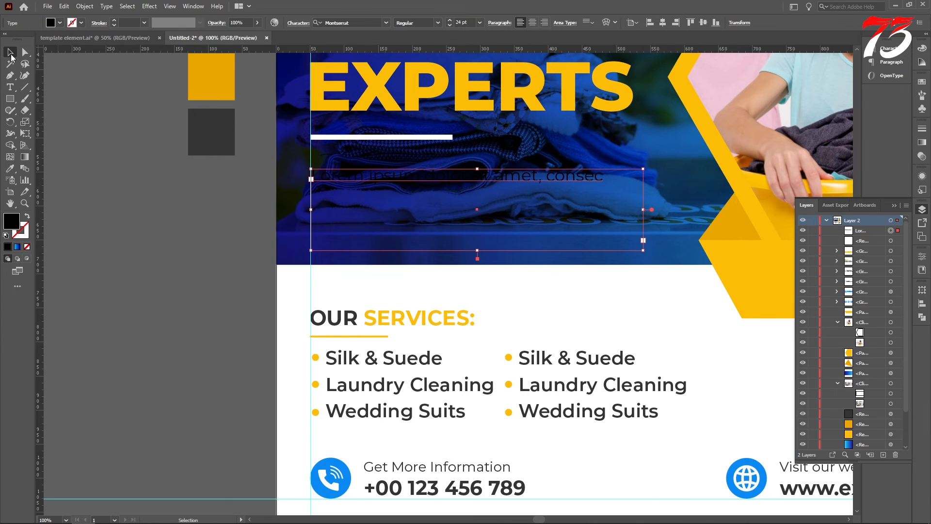
pyautogui.click(10, 168)
pyautogui.click(573, 309)
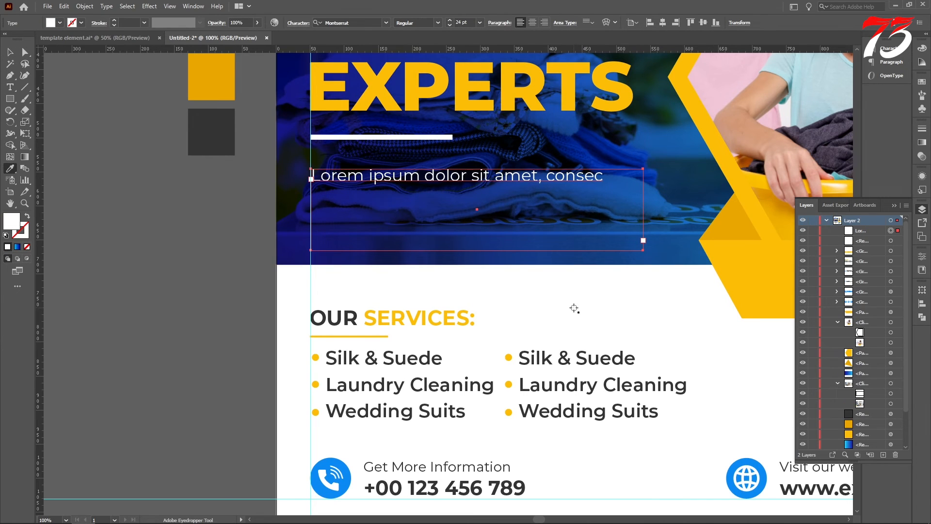
pyautogui.click(301, 25)
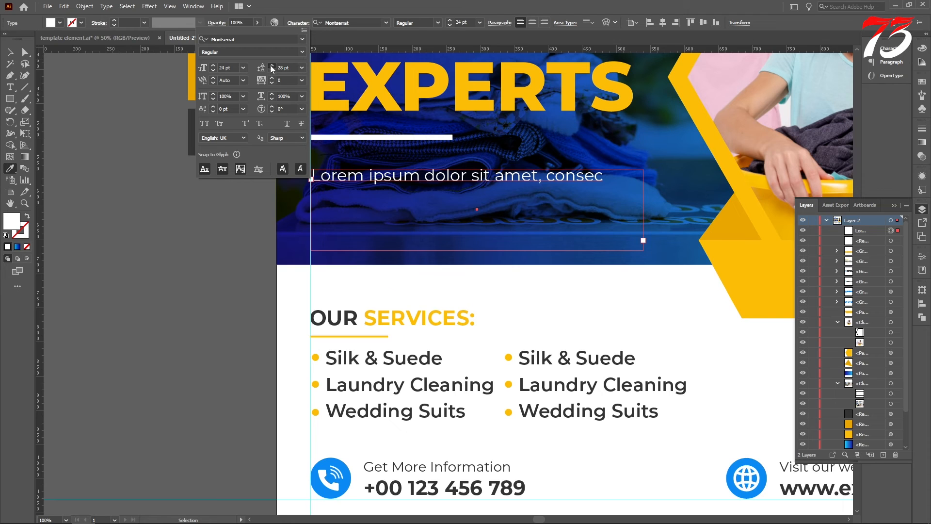
pyautogui.click(65, 137)
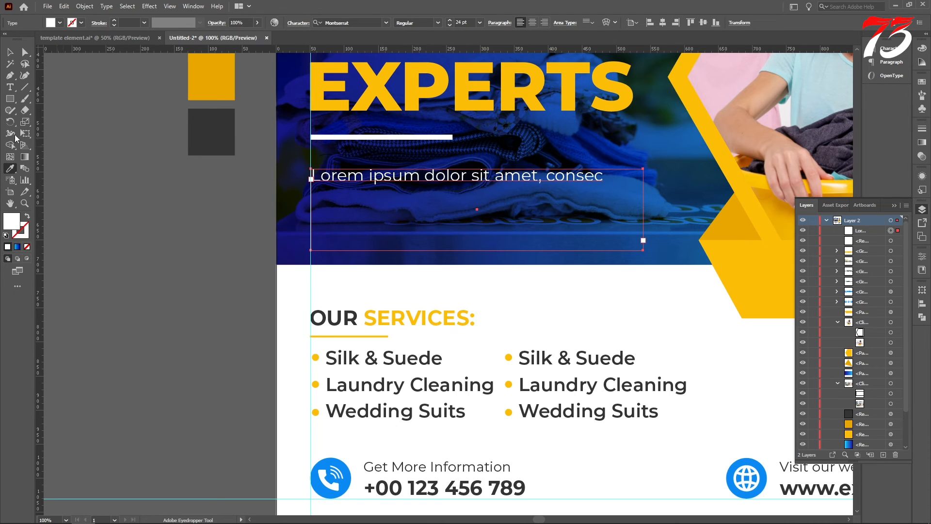
pyautogui.click(10, 64)
pyautogui.press('Delete')
# Create a white placeholder paragraph about 507 px wide below the white bar and trim its text to end at "sed diam"
pyautogui.click(10, 88)
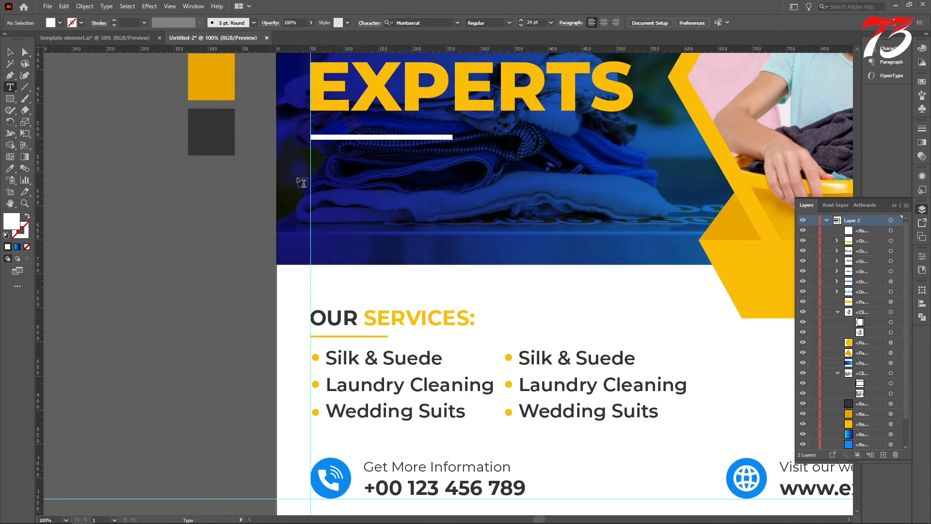
pyautogui.moveTo(313, 168); pyautogui.dragTo(656, 249)
pyautogui.click(7, 55)
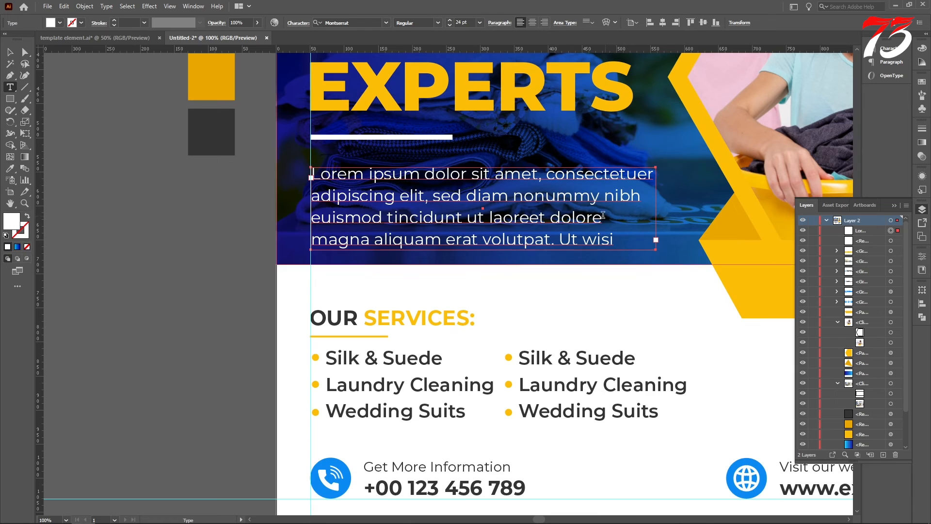
pyautogui.moveTo(517, 193); pyautogui.dragTo(674, 281)
pyautogui.press('BackSpace')
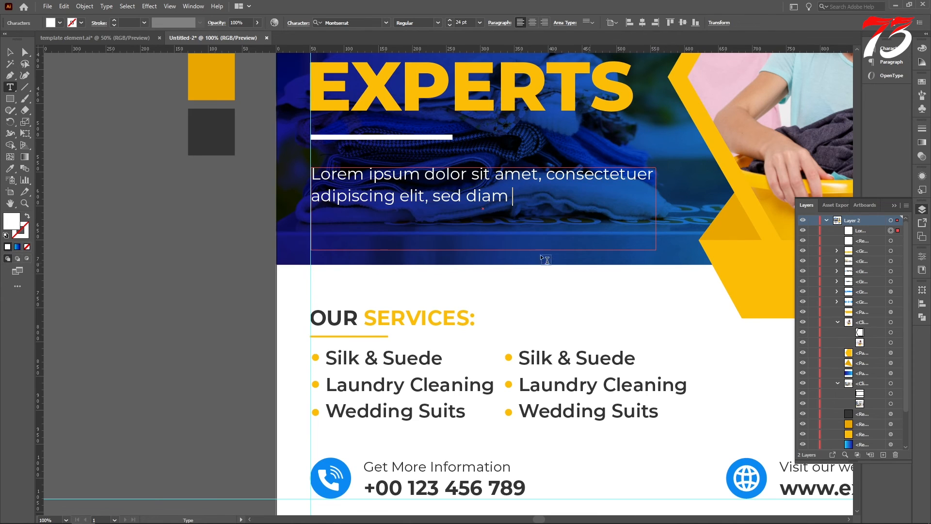
pyautogui.click(10, 53)
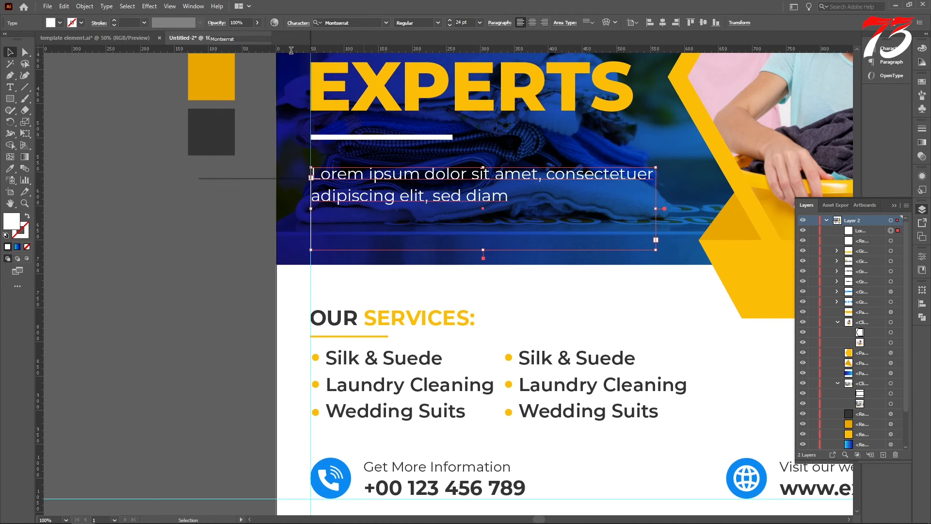
# Increase the placeholder paragraph's leading and shorten its text area to fit closely around the two lines
pyautogui.click(298, 22)
pyautogui.click(271, 65)
pyautogui.click(272, 65)
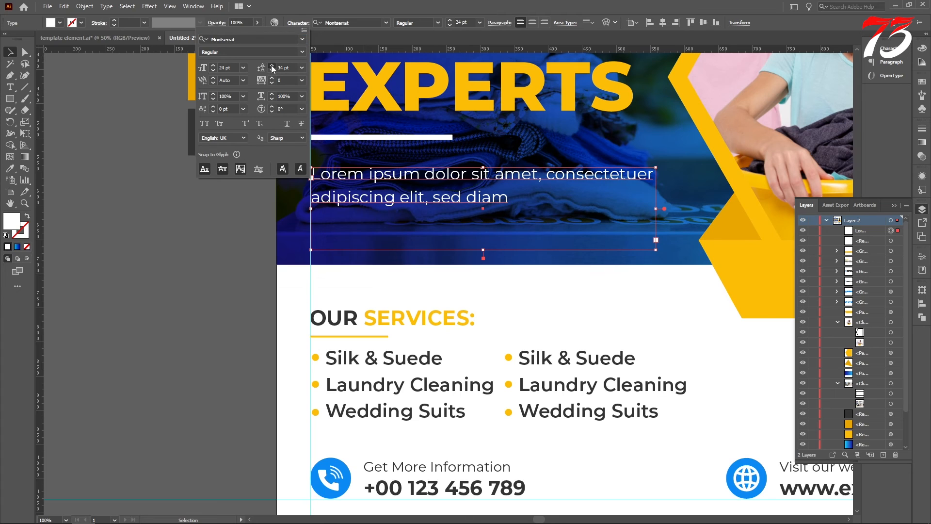
pyautogui.click(271, 66)
pyautogui.click(481, 249)
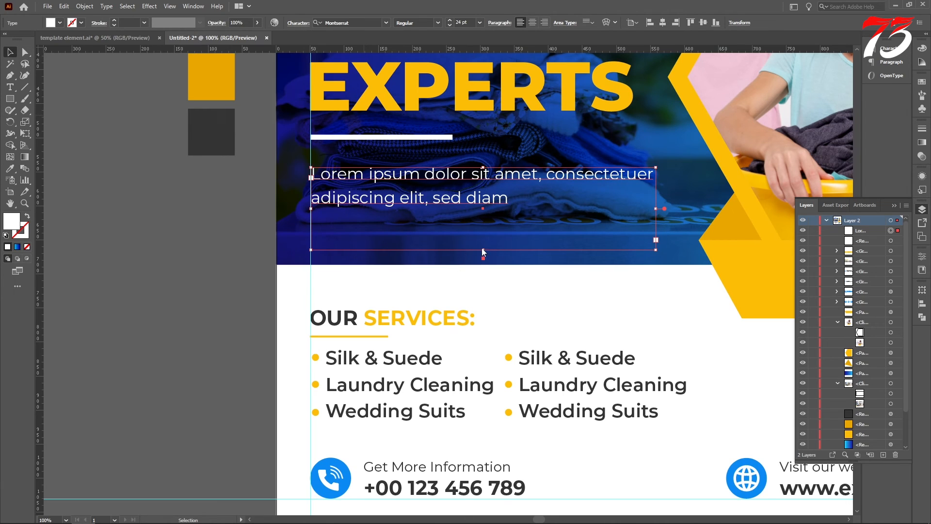
pyautogui.moveTo(483, 250); pyautogui.dragTo(483, 221)
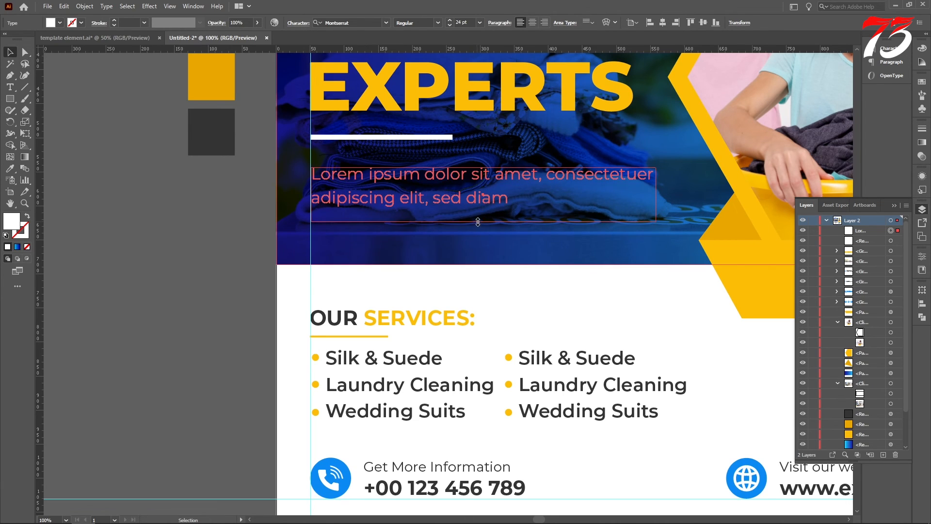
pyautogui.click(47, 118)
# Shift the placeholder paragraph about 3 px left so its text lines up with the left margin guide
pyautogui.scroll(5, 317, 186)
pyautogui.moveTo(312, 147); pyautogui.dragTo(299, 147)
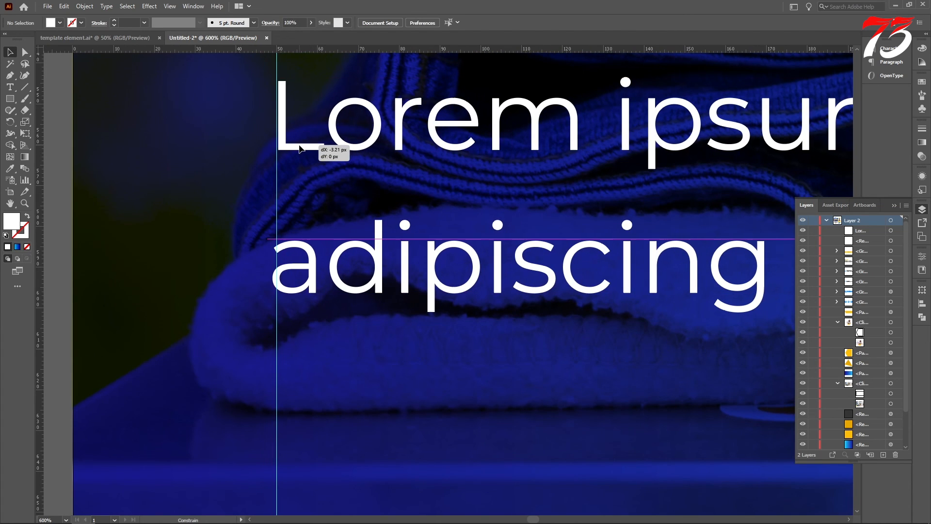
pyautogui.scroll(-7, 299, 147)
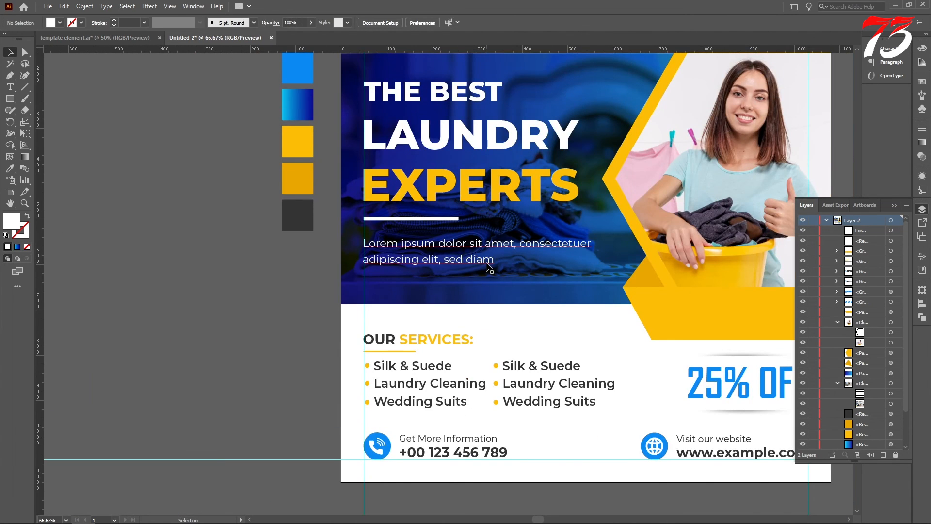
# Group the headline, white bar and paragraph and nudge them down to balance them vertically within the blue photo band
pyautogui.scroll(-1, 486, 268)
pyautogui.click(452, 264)
pyautogui.keyDown('shift'); pyautogui.click(435, 231); pyautogui.keyUp('shift')
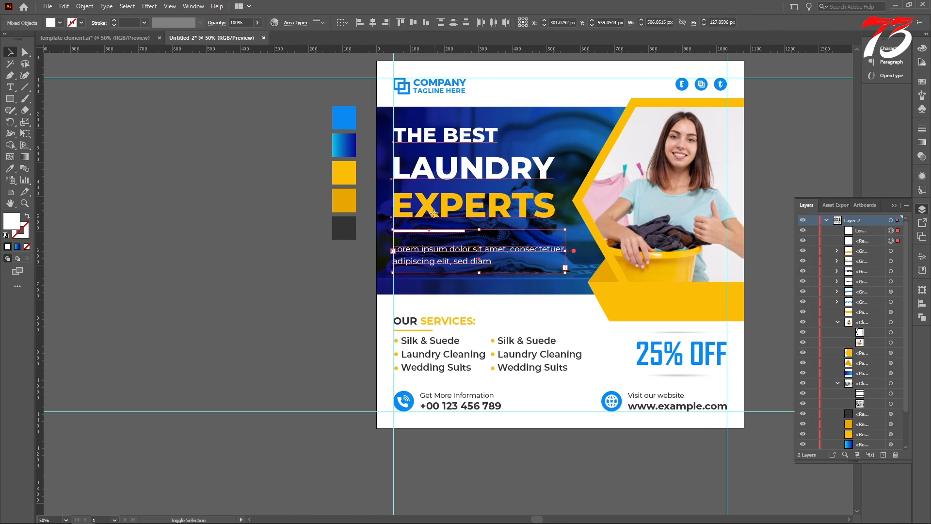
pyautogui.keyDown('shift'); pyautogui.click(433, 213); pyautogui.keyUp('shift')
pyautogui.press('Down')
pyautogui.press('Down')
pyautogui.press('Down')
pyautogui.press('Down')
pyautogui.press('Down')
pyautogui.press('Down')
pyautogui.press('Down')
pyautogui.press('Down')
pyautogui.press('Down')
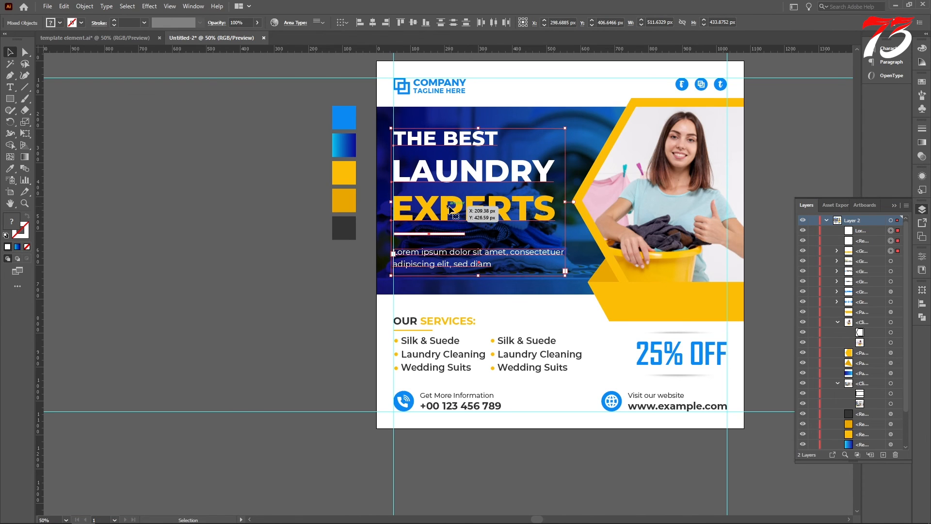
pyautogui.press('Down')
pyautogui.press('Down')
pyautogui.press('Down')
pyautogui.press('Down')
pyautogui.press('Down')
pyautogui.press('Down')
pyautogui.press('Down')
pyautogui.press('Down')
pyautogui.press('Down')
pyautogui.press('Down')
pyautogui.press('Down')
pyautogui.press('Down')
pyautogui.press('Down')
pyautogui.press('Down')
pyautogui.press('Down')
pyautogui.press('Down')
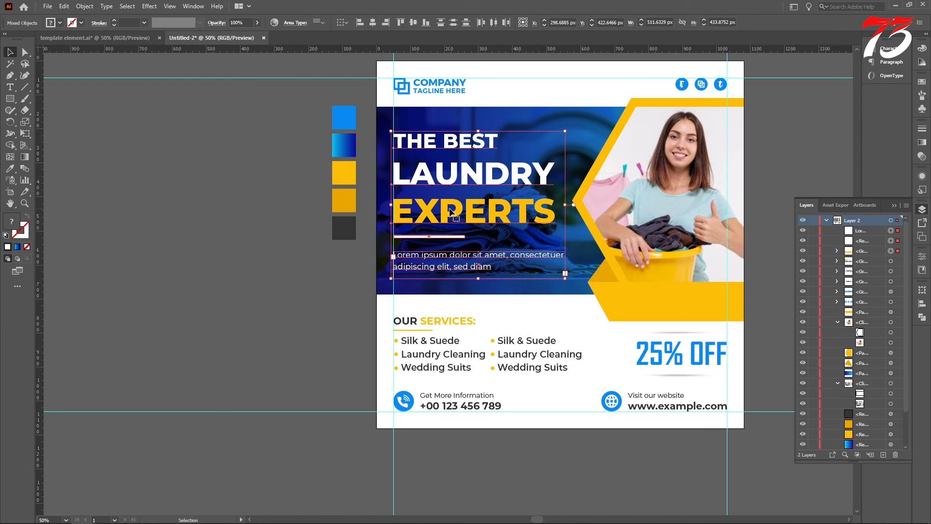
pyautogui.click(228, 224)
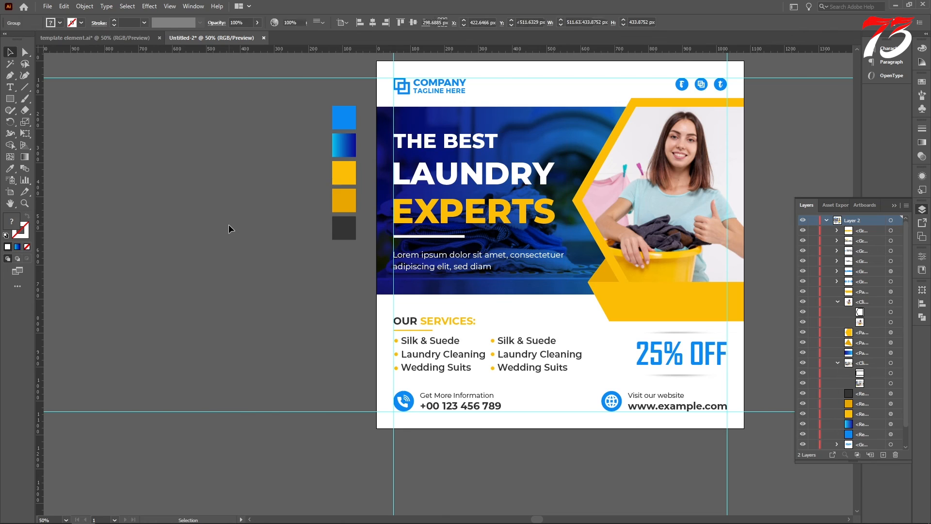
pyautogui.click(438, 215)
pyautogui.press('Up')
pyautogui.click(183, 270)
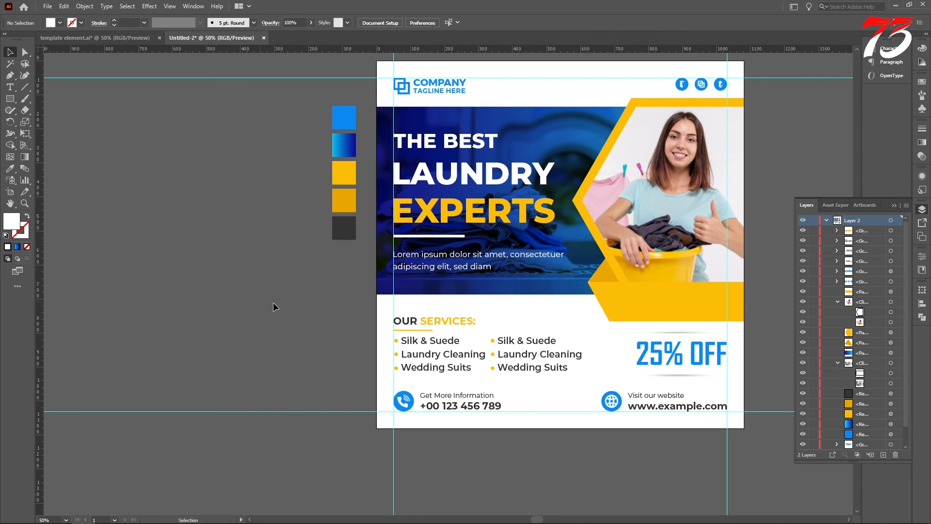
# Bring the light grey textured background group from the "template element.ai" document into the laundry post, beside the artboard
pyautogui.scroll(-2, 364, 298)
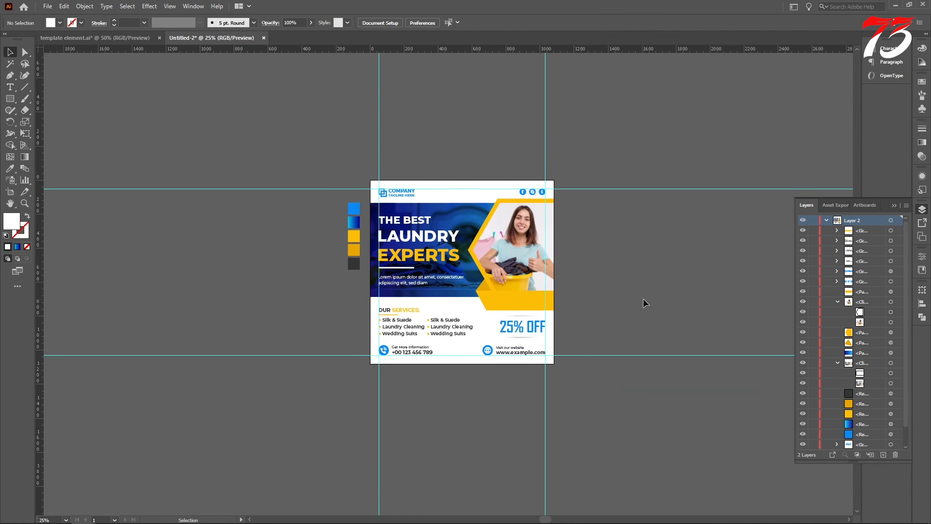
pyautogui.click(124, 38)
pyautogui.scroll(-4, 467, 206)
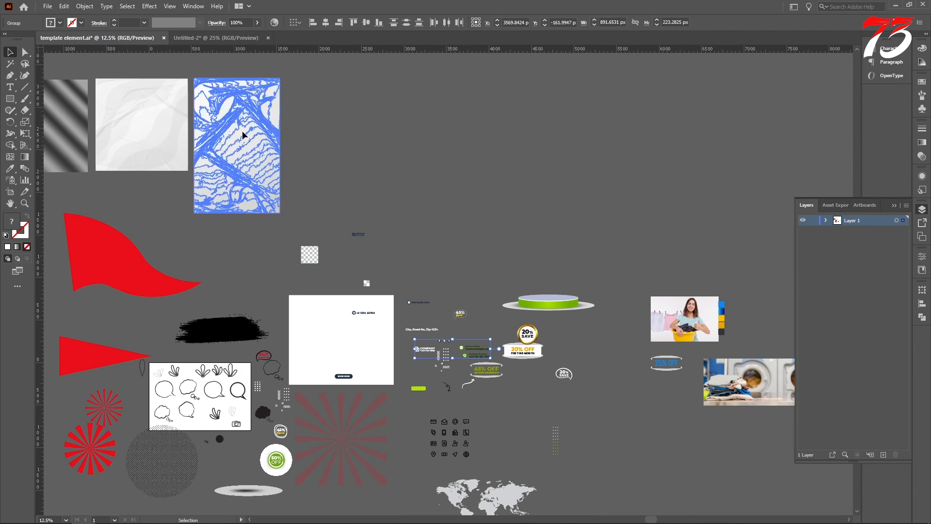
pyautogui.moveTo(242, 130); pyautogui.dragTo(674, 245)
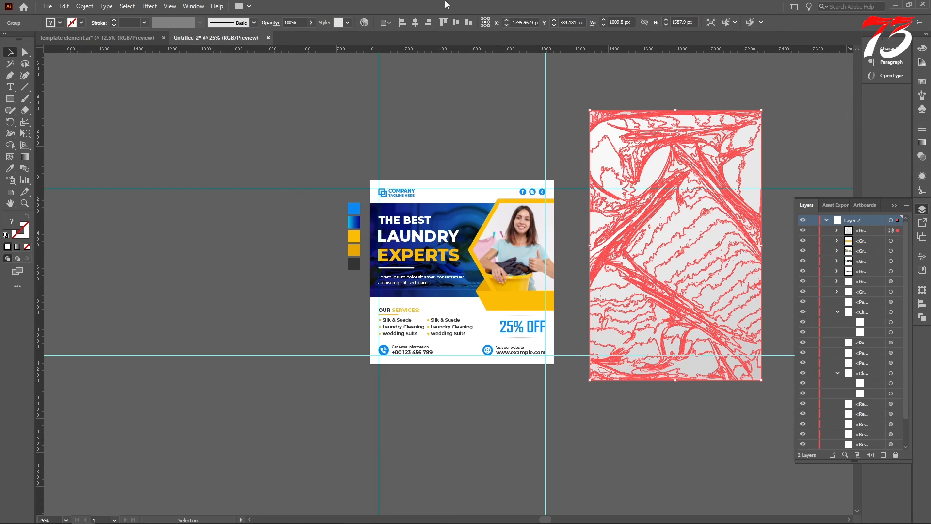
# Resize the textured background group to 1080 × 1080 px without keeping its proportions
pyautogui.click(688, 21)
pyautogui.write('1080')
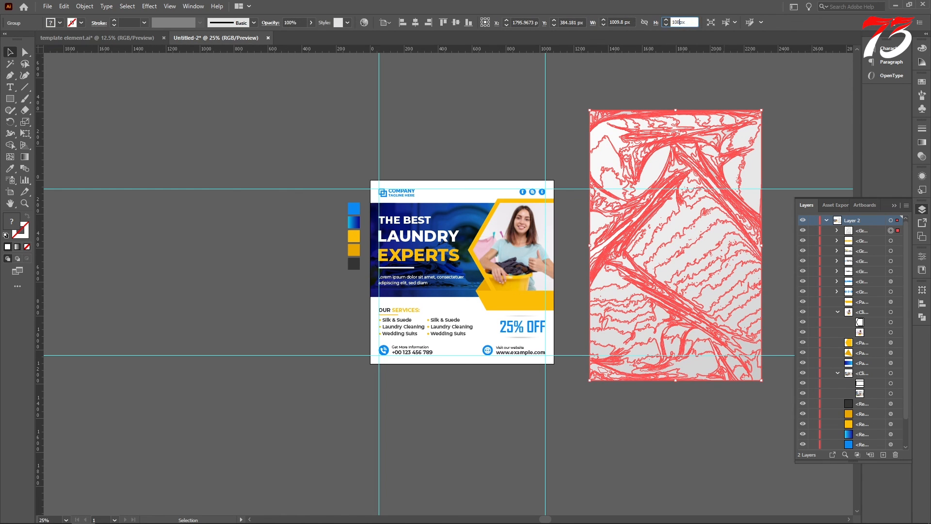
pyautogui.click(620, 22)
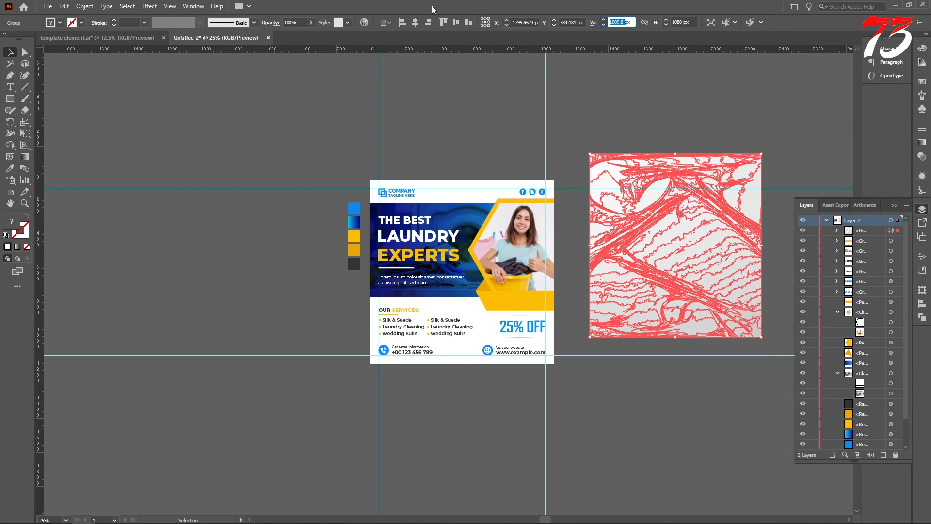
pyautogui.press('Return')
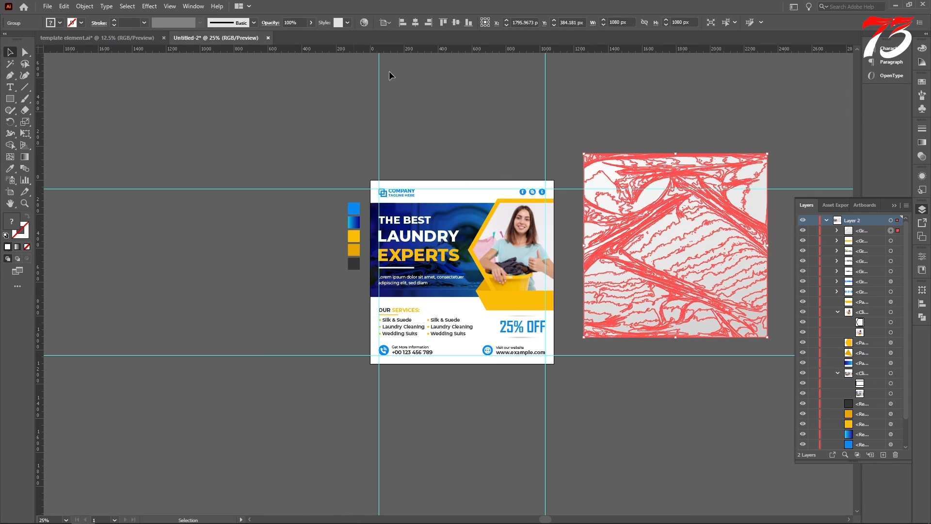
# Align the textured background to the artboard's horizontal centre and top edge and send it behind all other artwork
pyautogui.click(416, 22)
pyautogui.click(443, 23)
pyautogui.rightClick(462, 165)
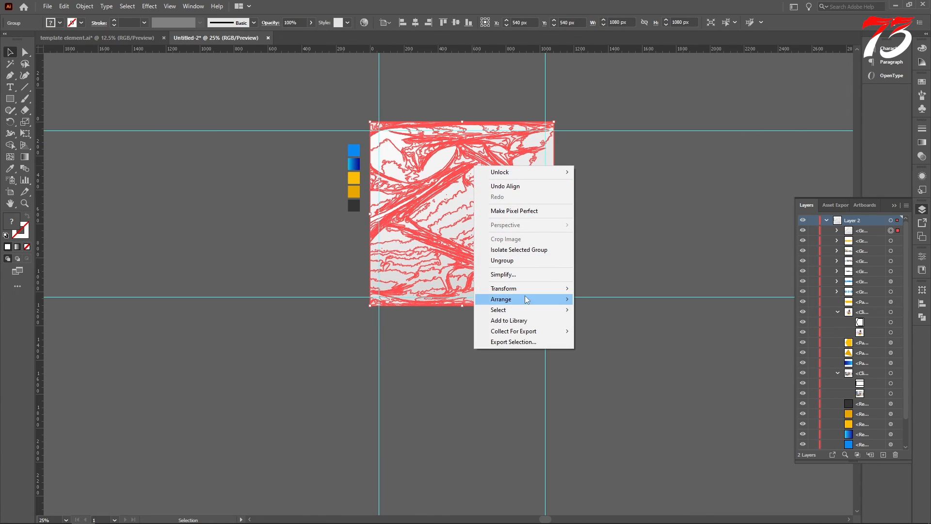
pyautogui.moveTo(504, 298)
pyautogui.click(630, 330)
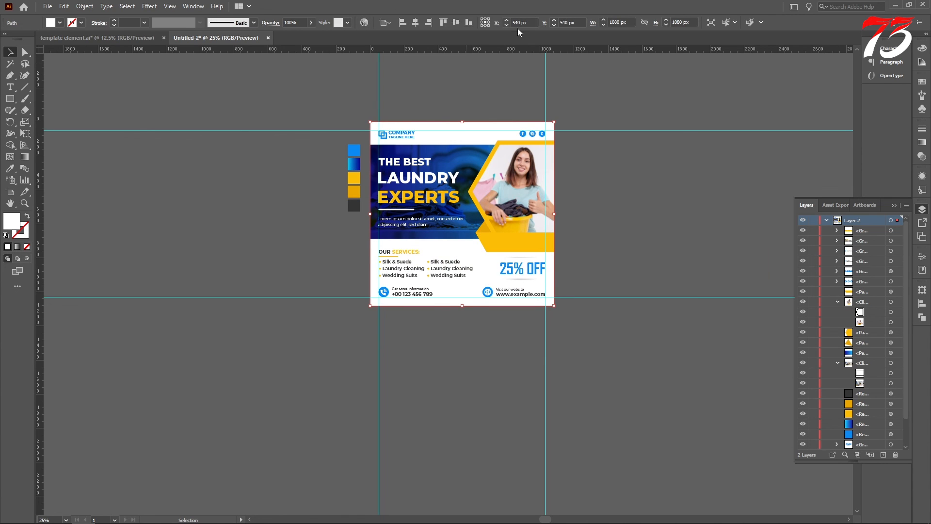
# Set the white artboard-sized background rectangle's opacity to 70% and fit the artboard in the window
pyautogui.moveTo(305, 23); pyautogui.dragTo(248, 19)
pyautogui.write('70')
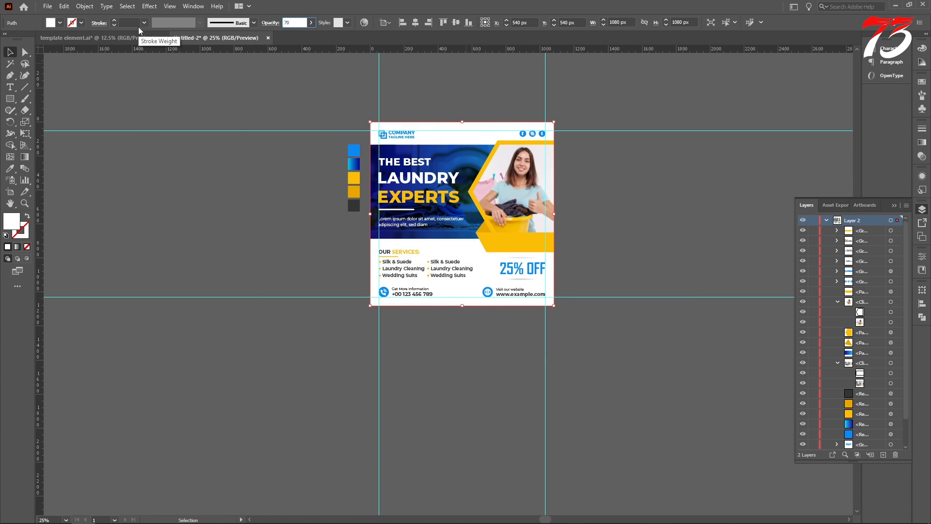
pyautogui.press('Return')
pyautogui.click(246, 237)
pyautogui.hotkey('ctrl', '0')
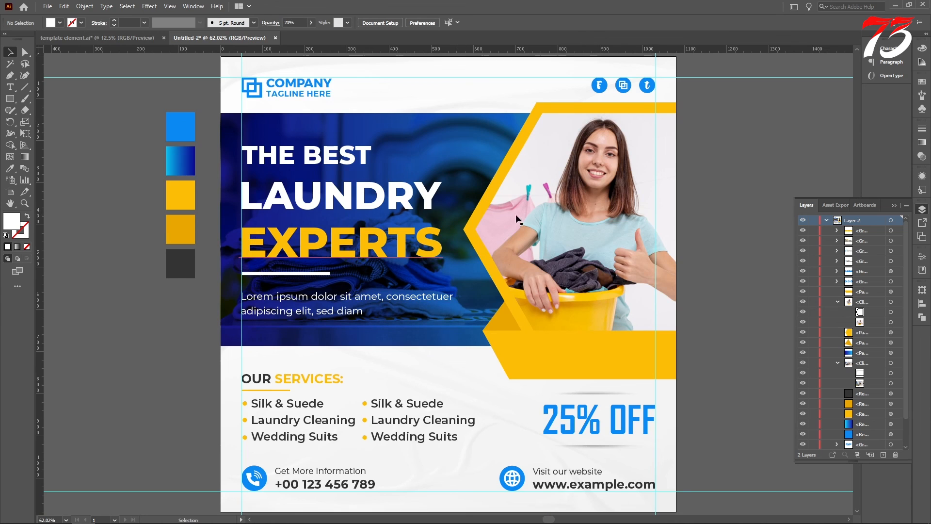